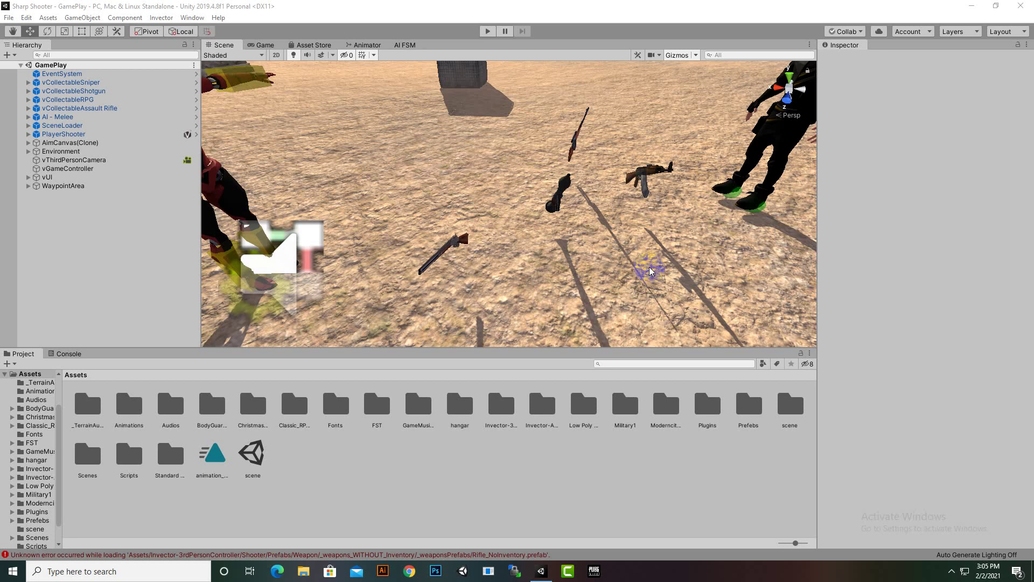
Select the PlayerShooter character in the scene.
scroll(572, 231, down, 3)
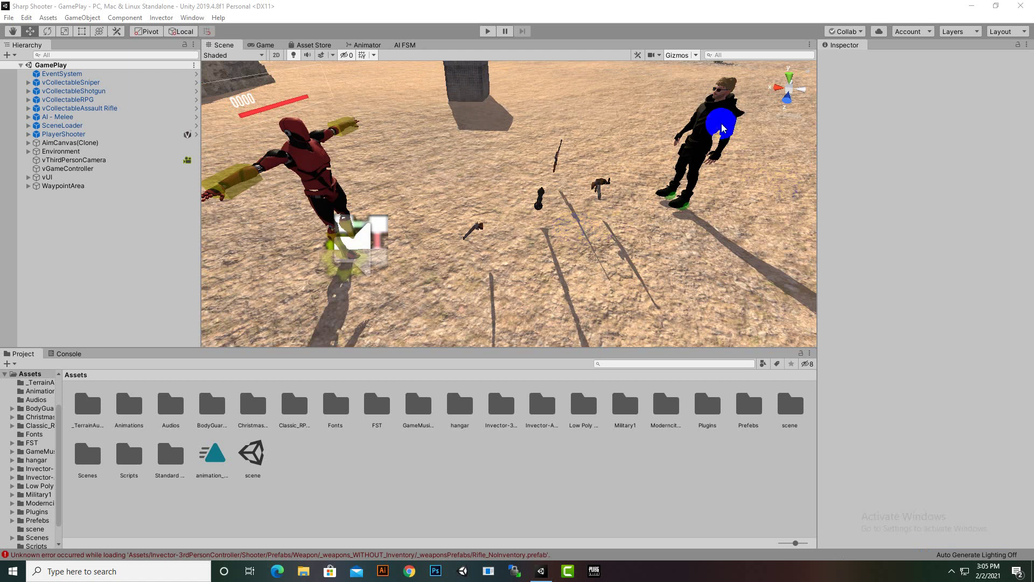
click(705, 146)
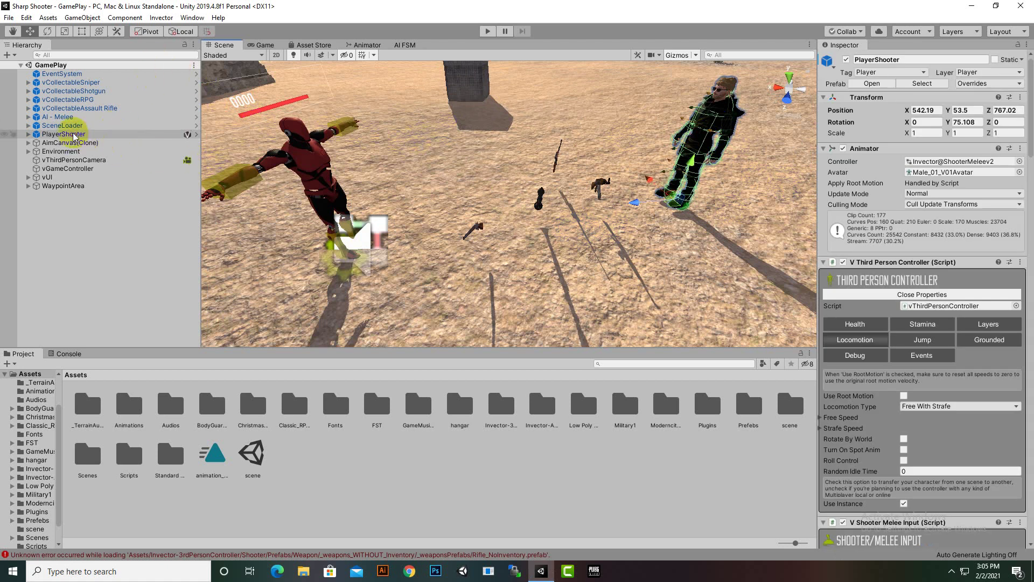
scroll(889, 447, down, 10)
scroll(889, 444, up, 10)
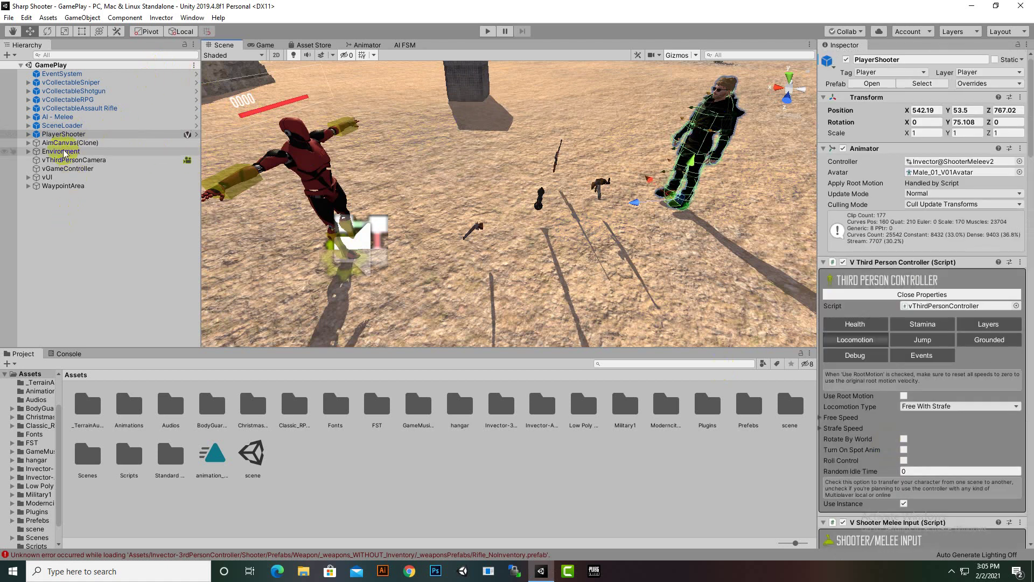
click(161, 18)
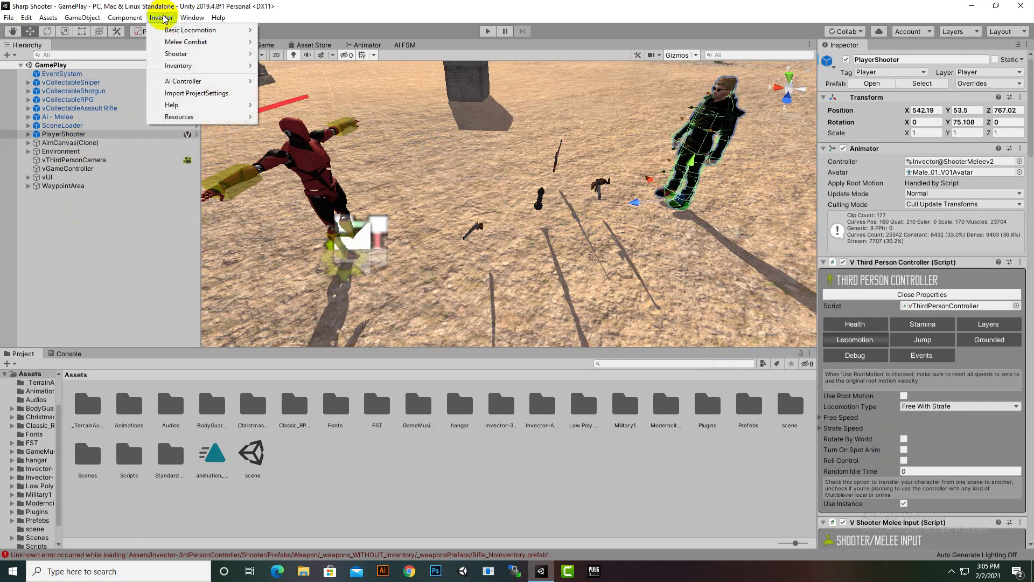
mouse_move(176, 53)
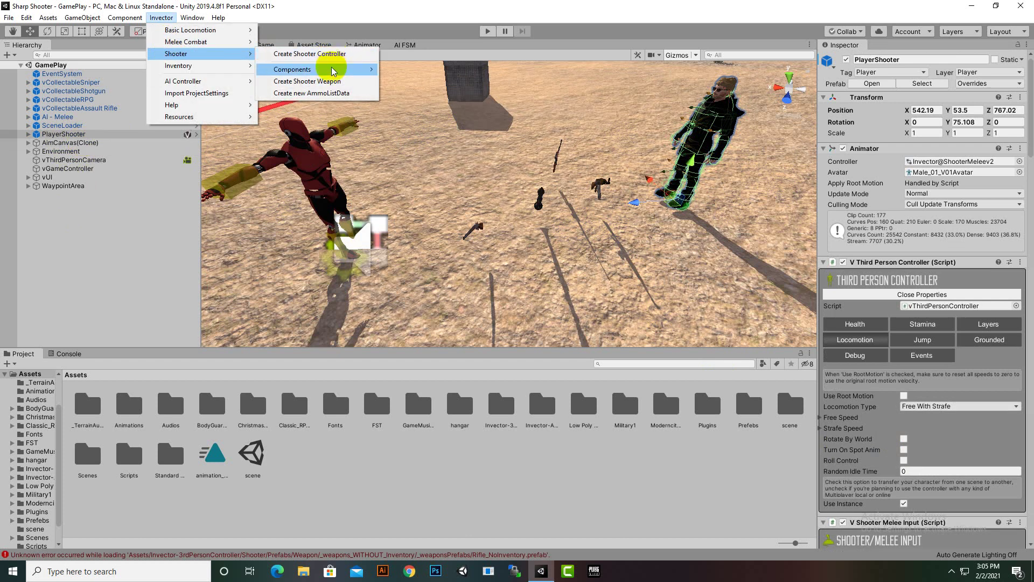
mouse_move(333, 69)
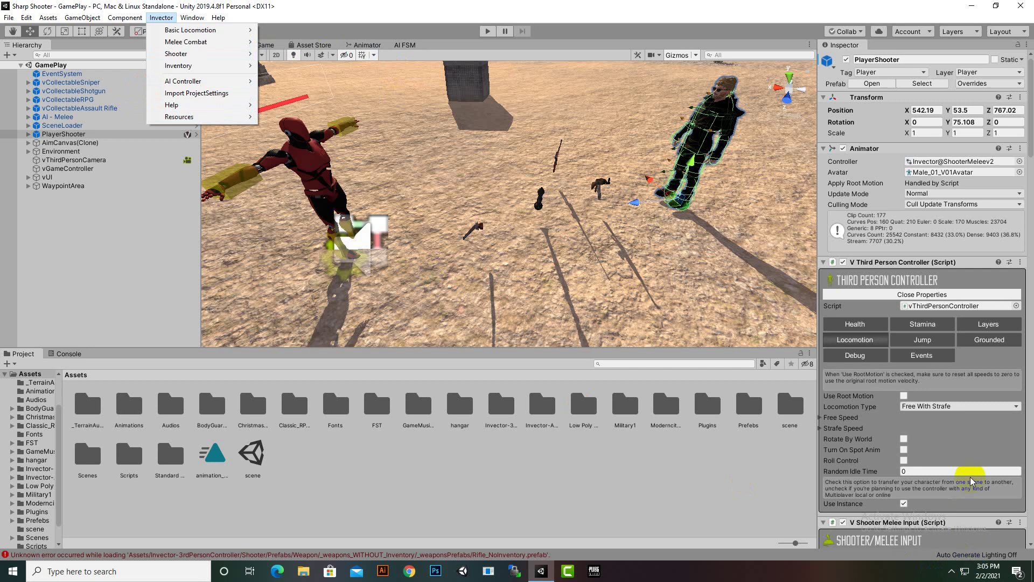
Add the V Weapon Holder Manager component to PlayerShooter.
drag(1031, 151, 1006, 540)
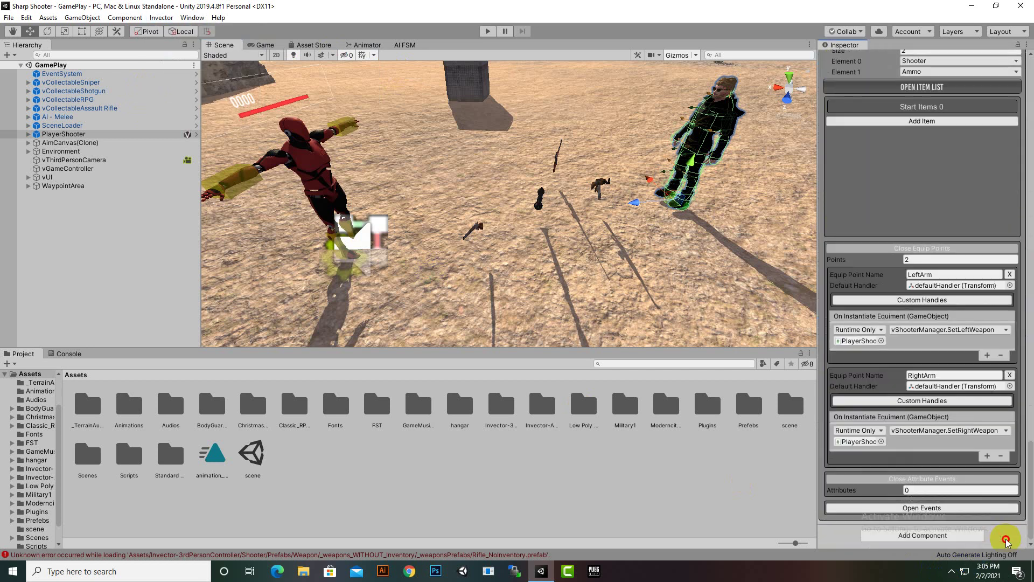
click(900, 536)
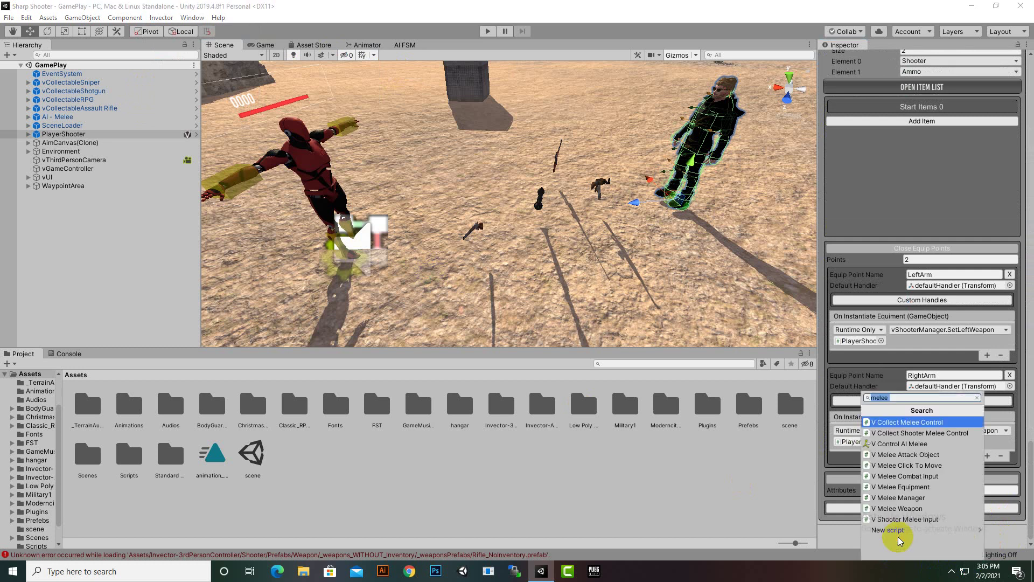
text(we)
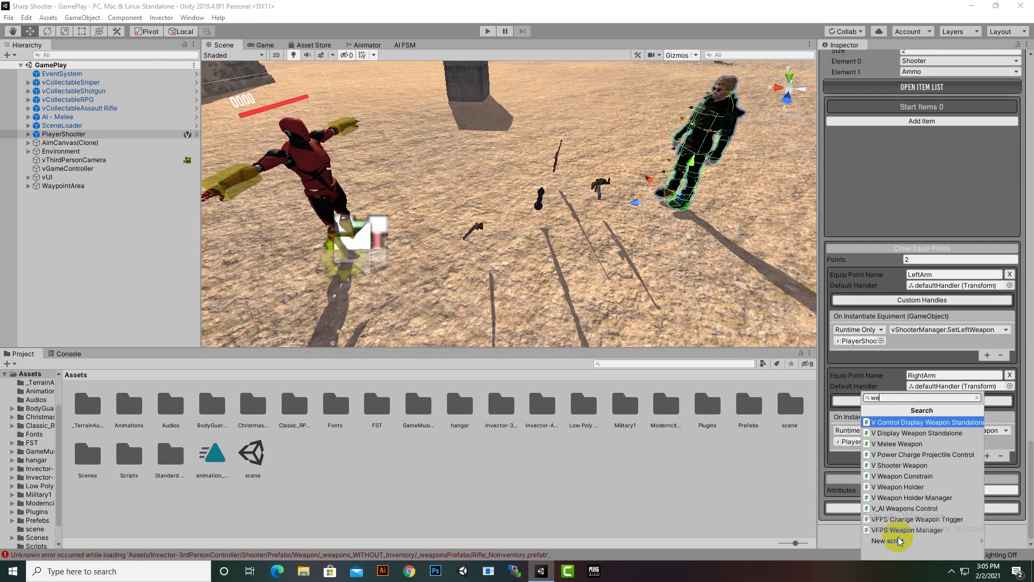
click(910, 500)
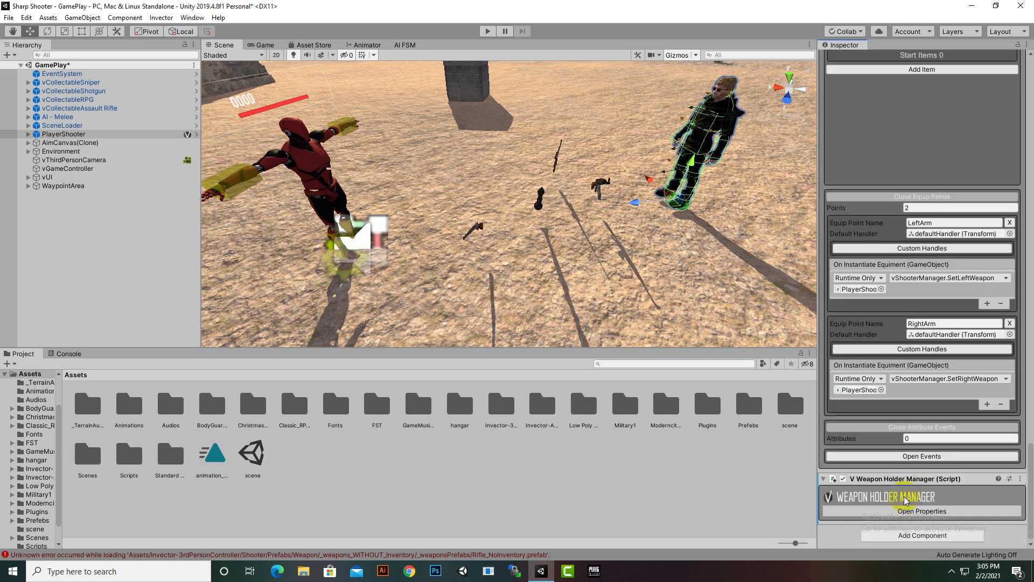
Open the Weapon Holder Manager's properties and expand its Holders list to inspect the size setting.
click(899, 511)
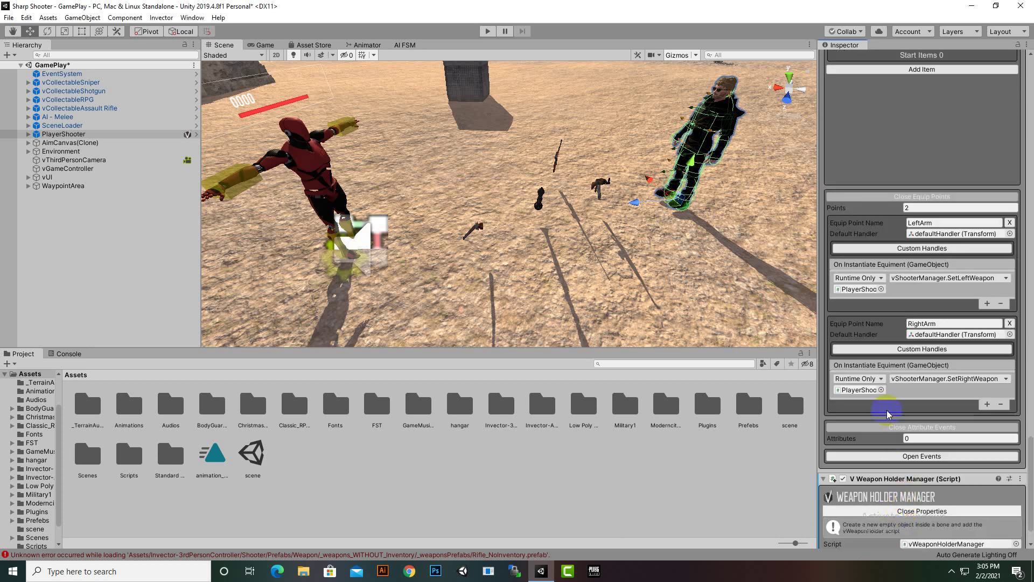
scroll(903, 455, down, 2)
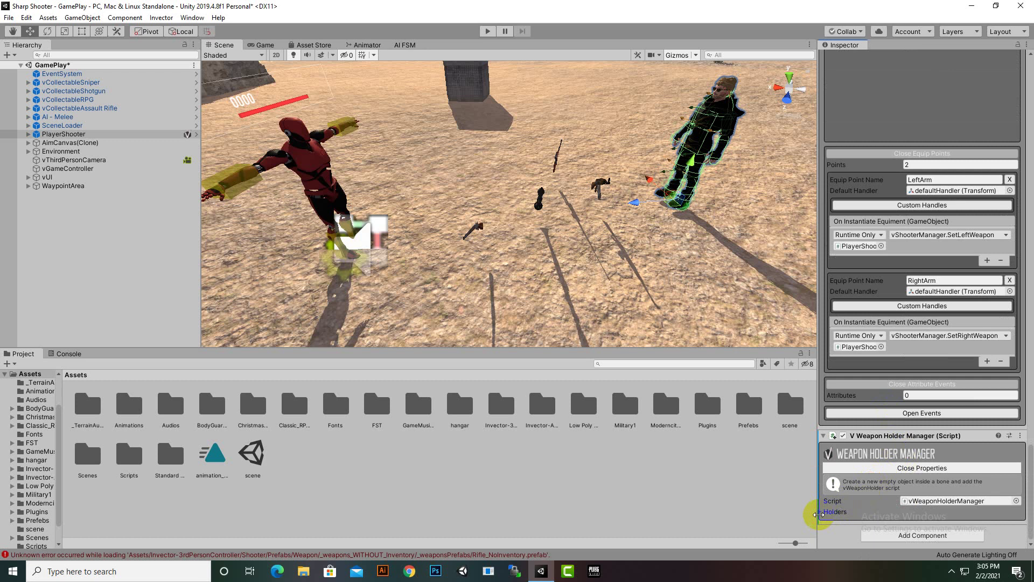
click(823, 513)
scroll(873, 458, down, 1)
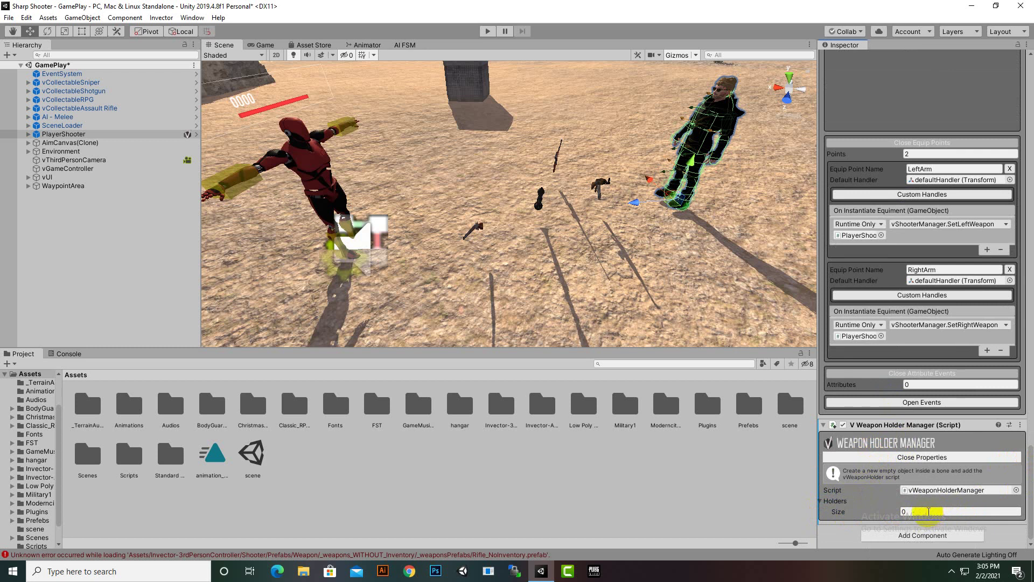
click(929, 512)
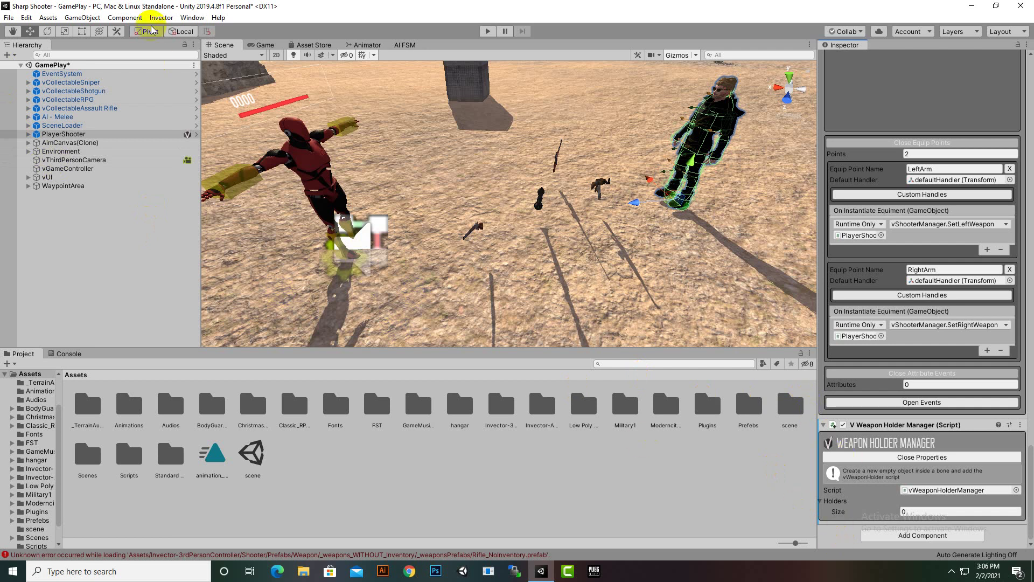
Reveal the player character's child objects, select its Armature and bring the character into close view.
scroll(705, 245, up, 2)
middle_drag(705, 245, 502, 299)
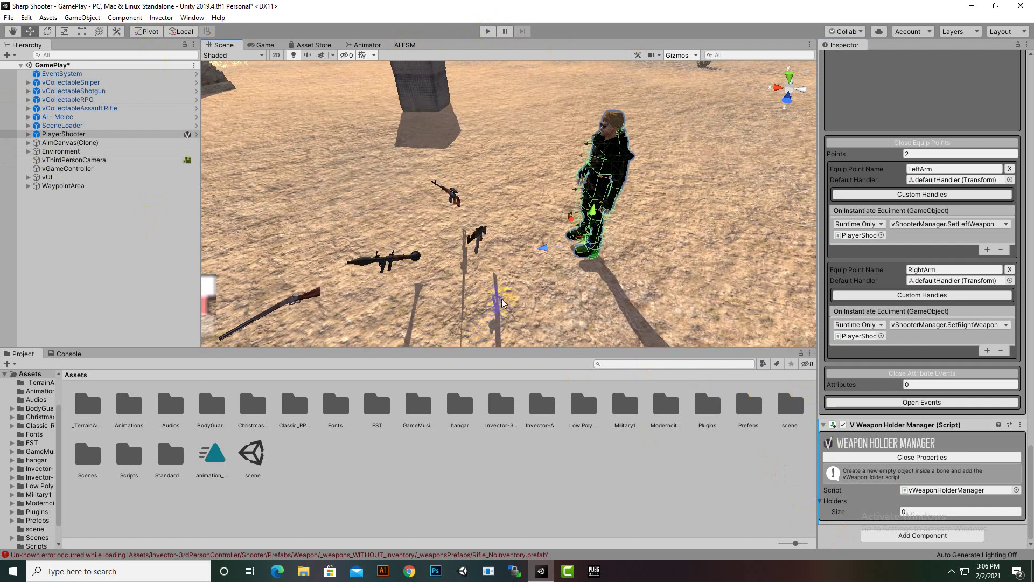
click(620, 156)
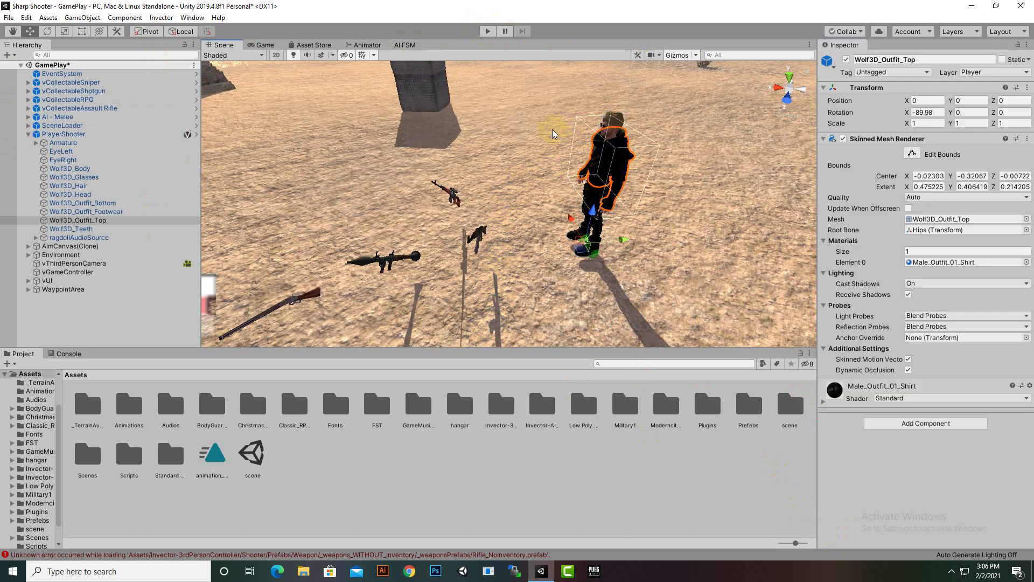
right_drag(592, 157, 351, 199)
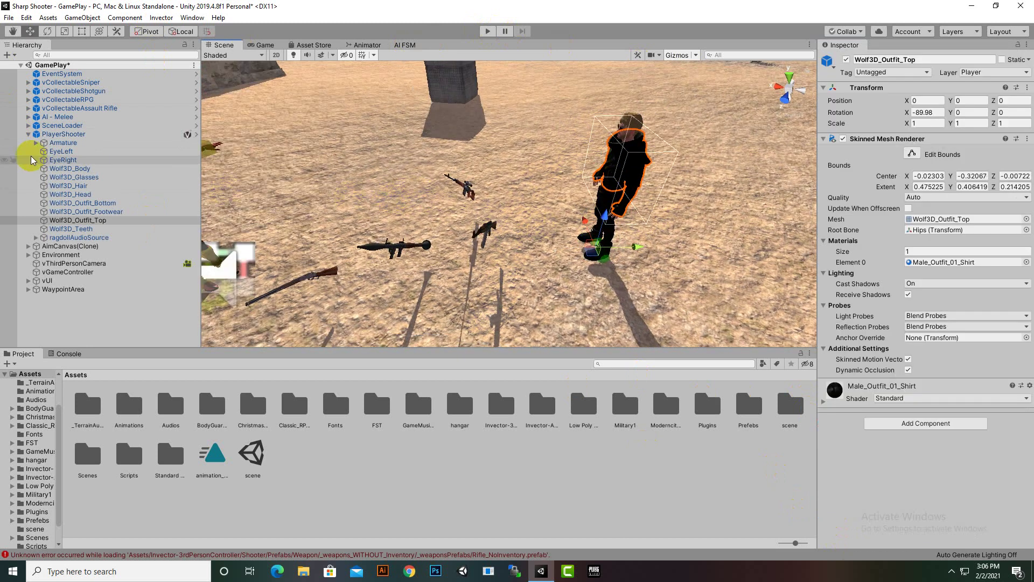
click(58, 143)
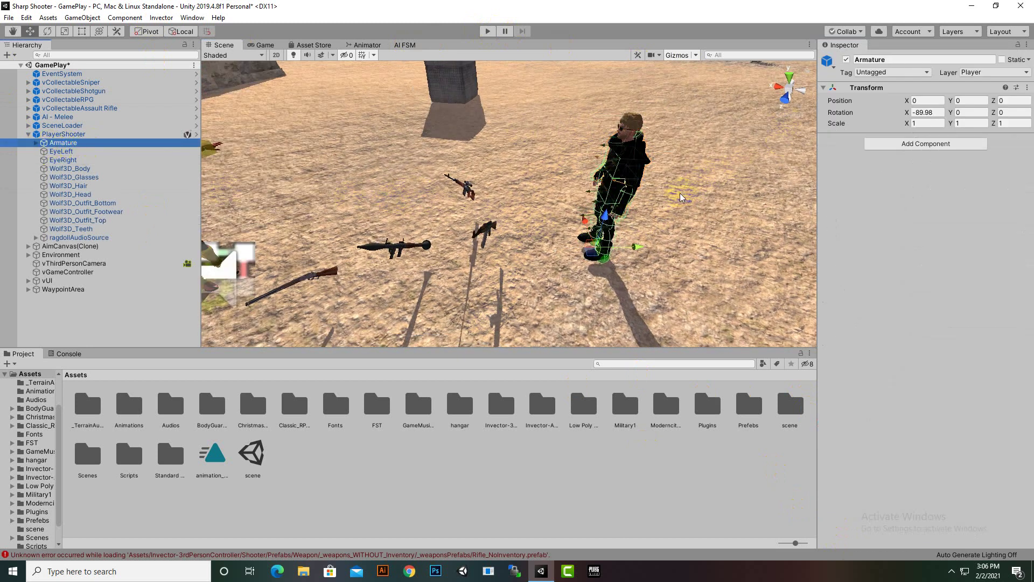
alt+drag(682, 198, 235, 221)
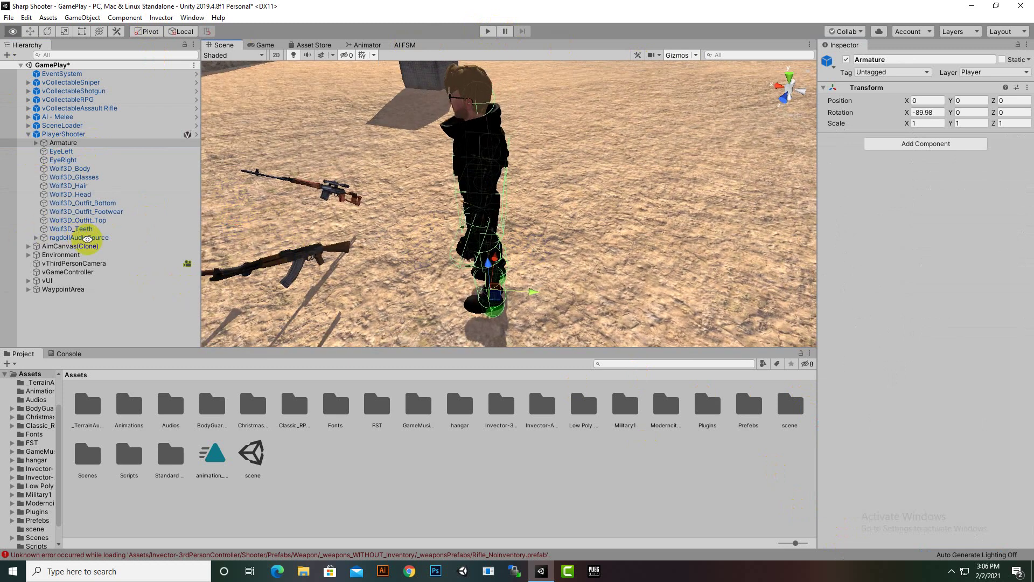
Expand the Armature's bone hierarchy through Hips, Spine, Spine1 and Spine2.
double_click(38, 142)
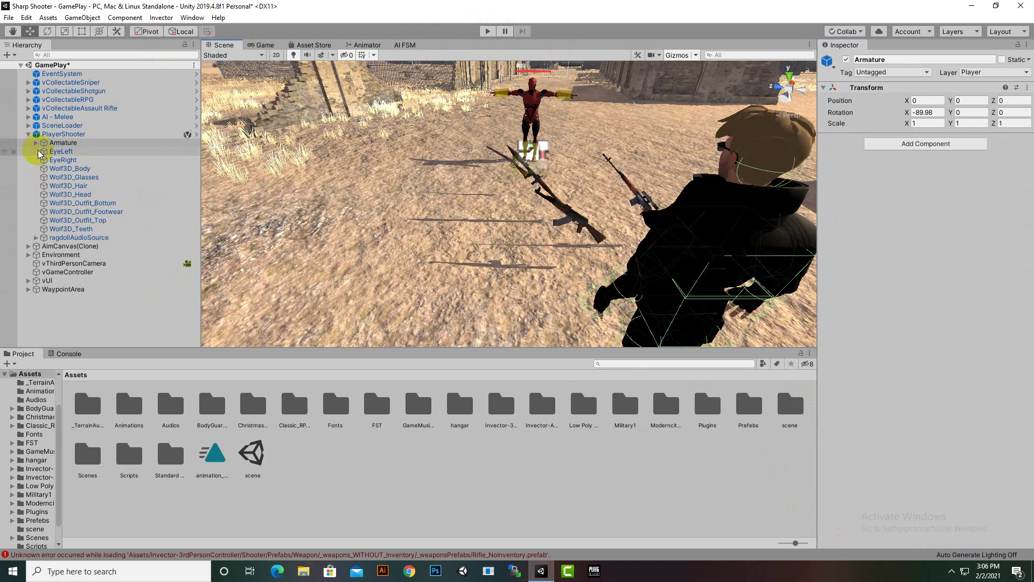
click(36, 143)
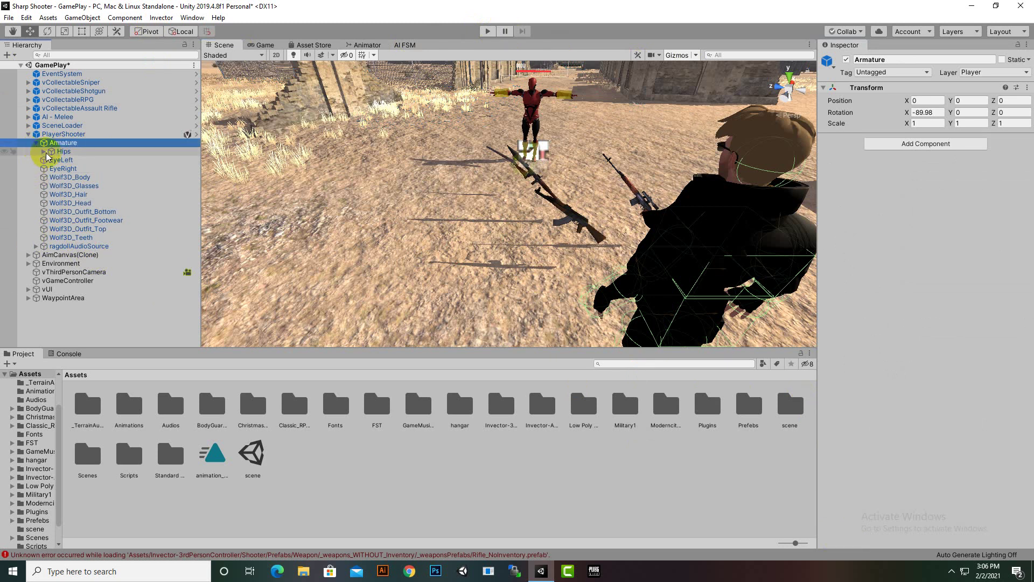
click(44, 151)
click(51, 177)
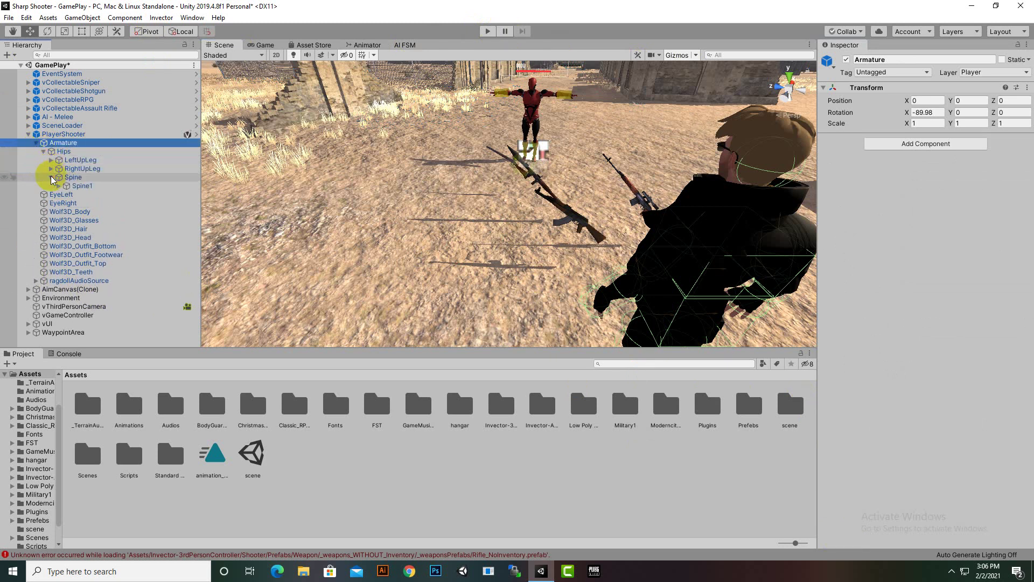
click(59, 186)
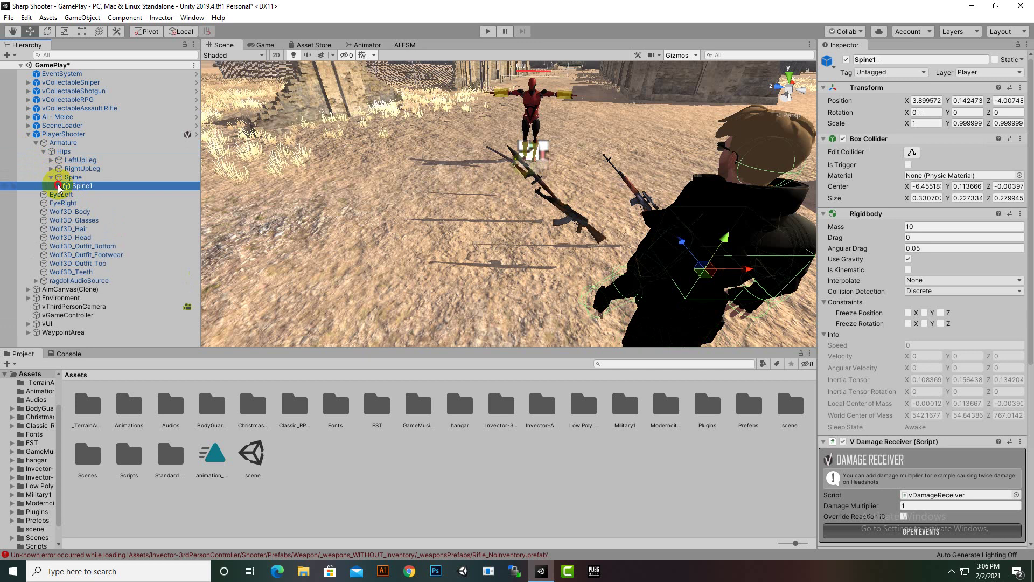
click(59, 186)
click(66, 194)
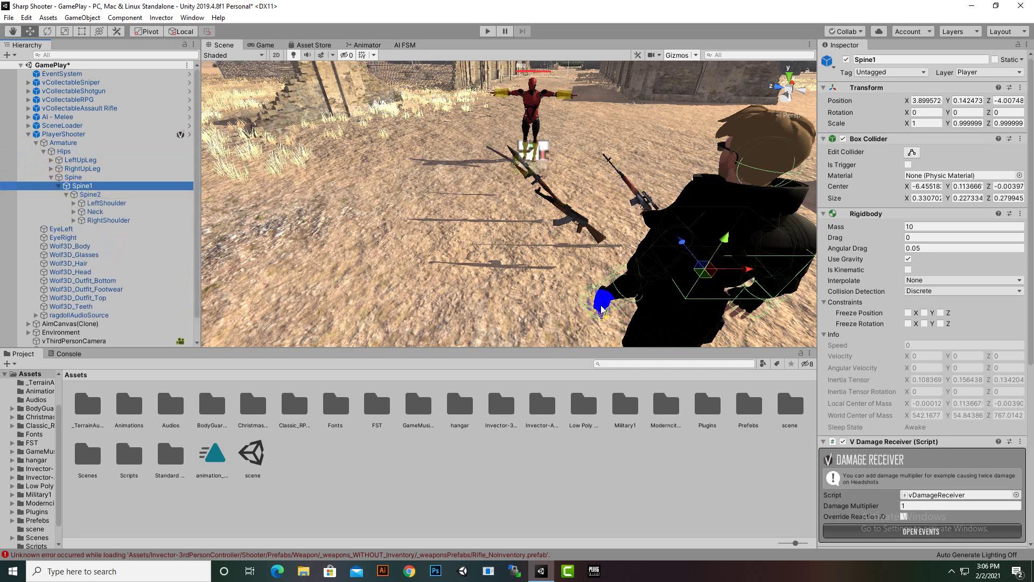
Create an empty child object under the player's Spine bone.
scroll(738, 257, down, 5)
alt+drag(636, 277, 796, 267)
scroll(521, 208, up, 7)
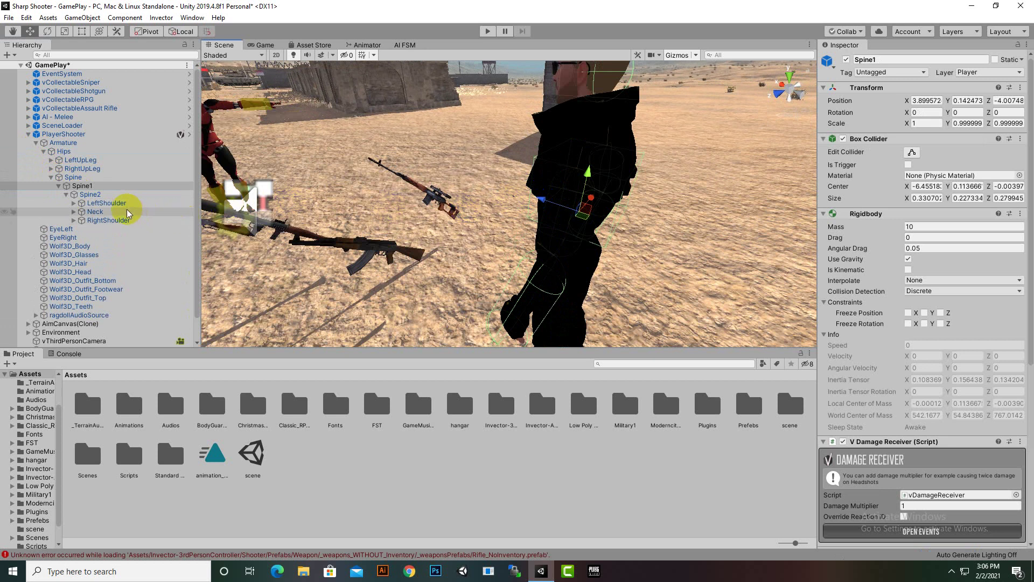
click(93, 195)
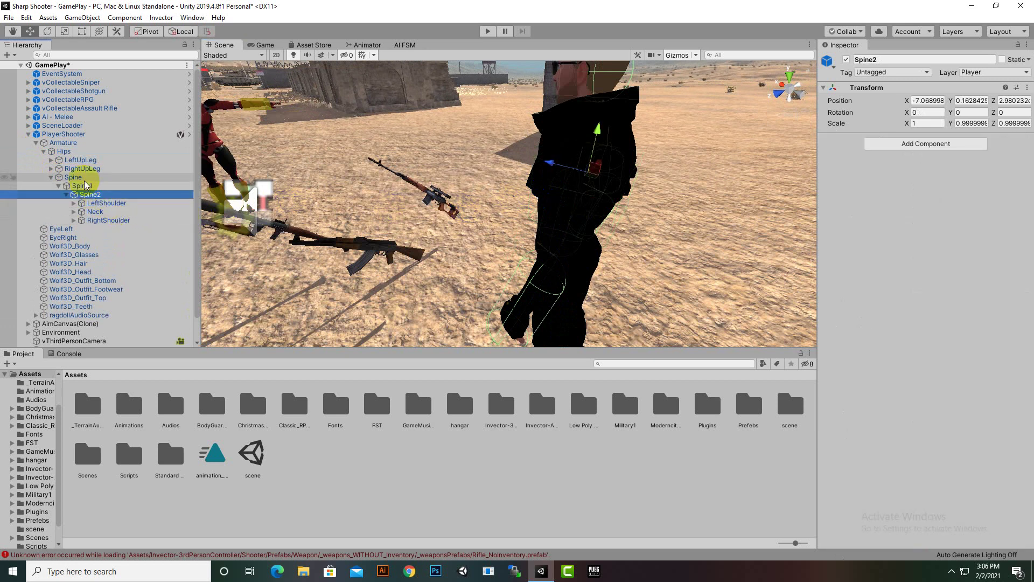
click(82, 179)
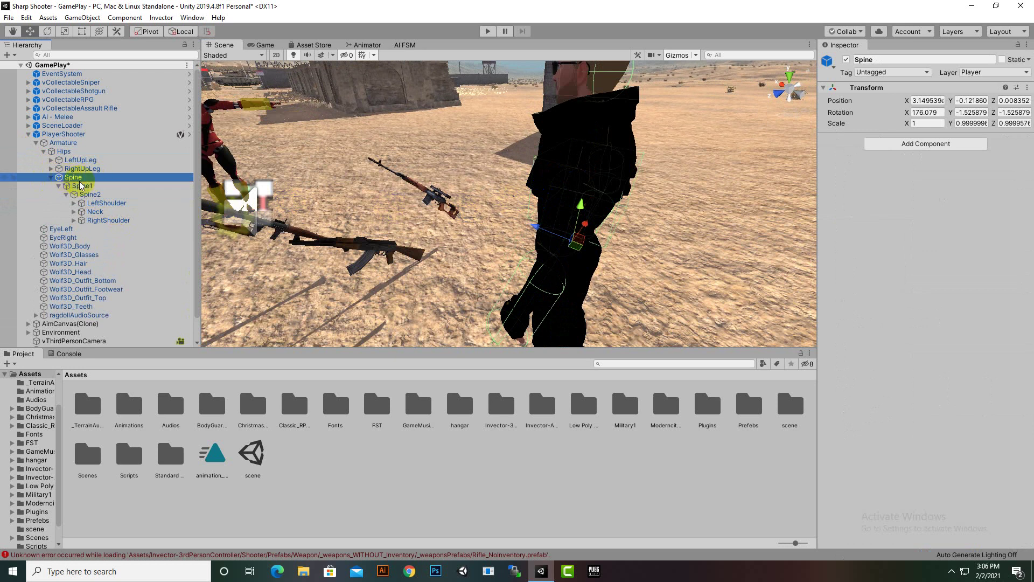
right_click(79, 181)
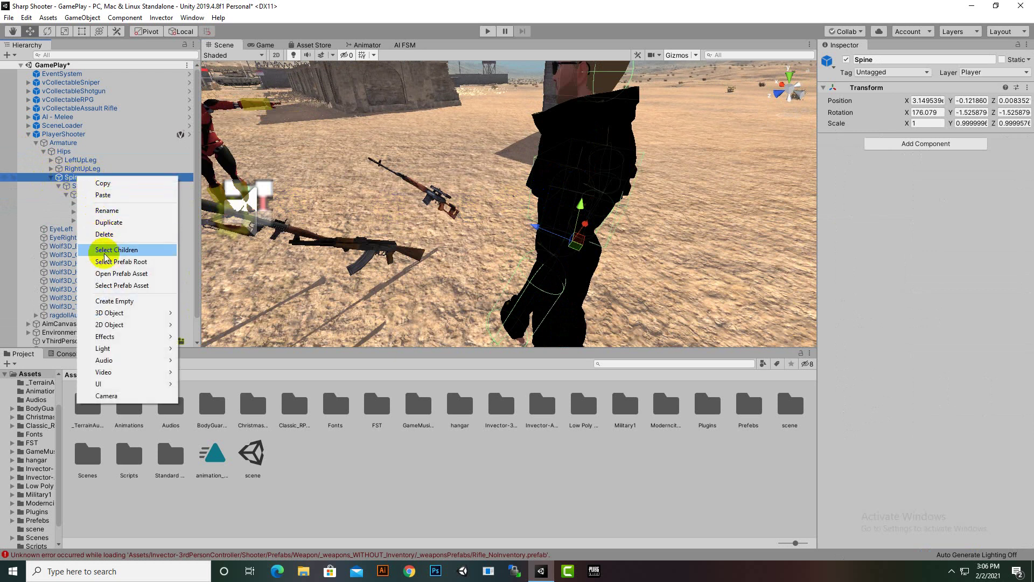
click(113, 301)
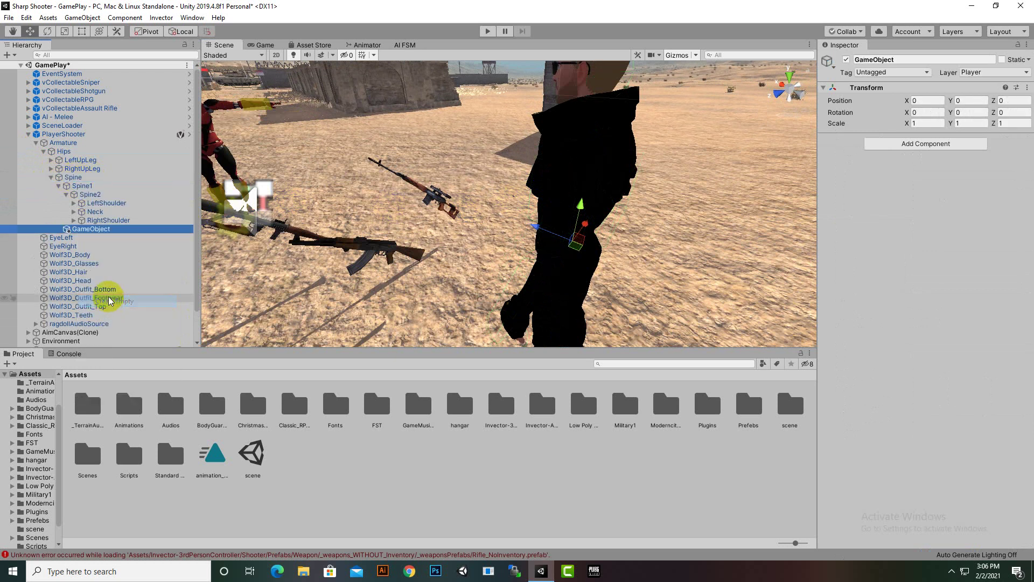
Rename the new empty object under Spine as WeaponsHolder.
right_click(106, 229)
click(127, 262)
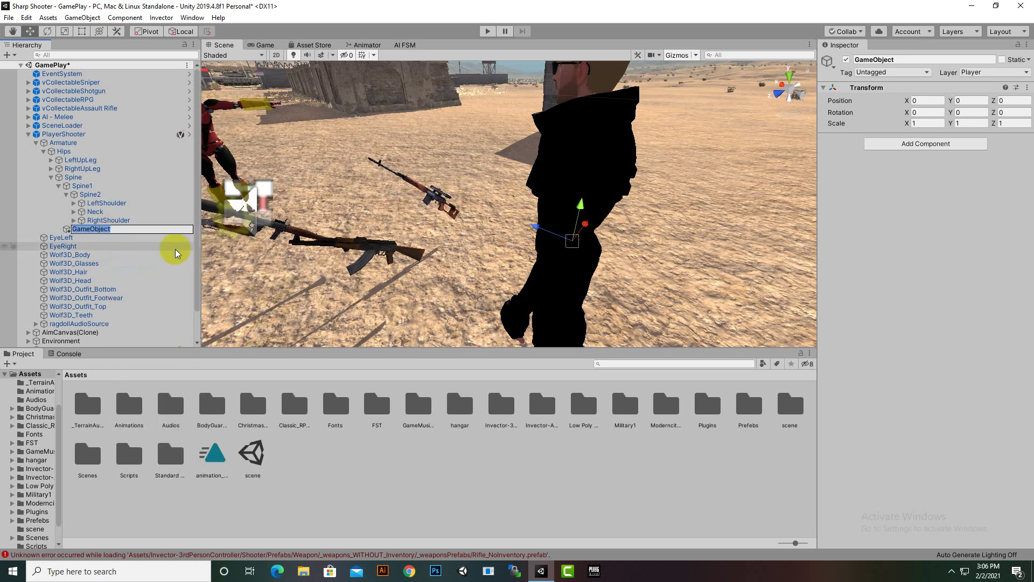
text(Weapn)
key(BackSpace)
text(onsHolder)
key(Return)
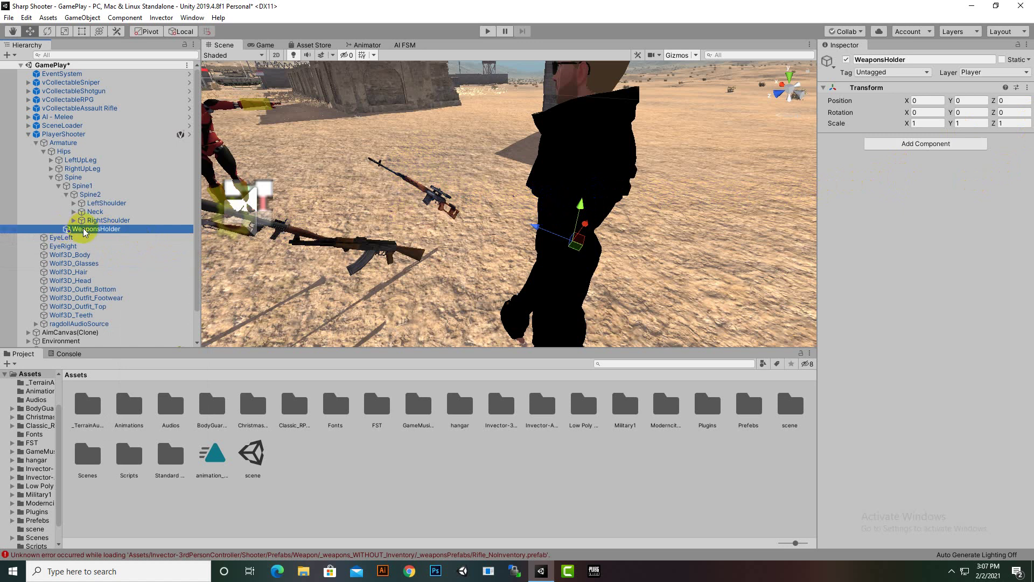
Move WeaponsHolder up behind the character's upper back, at about Y 0.321 and Z -0.142.
click(582, 210)
drag(582, 211, 614, 167)
alt+drag(677, 186, 589, 244)
scroll(566, 202, down, 4)
scroll(501, 231, up, 3)
drag(551, 213, 552, 221)
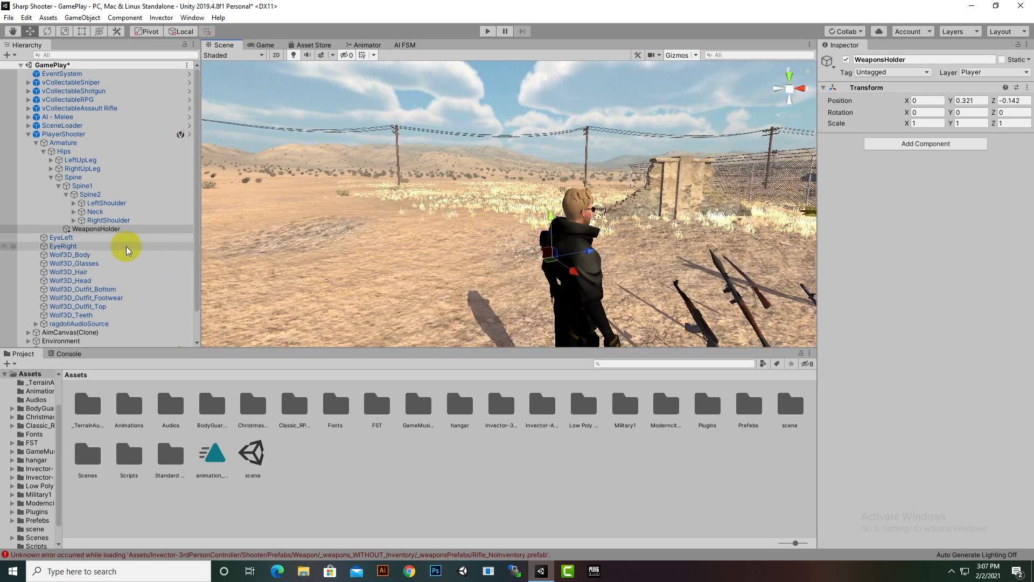
Create an empty child object under WeaponsHolder and name it AK47Holder.
right_click(113, 232)
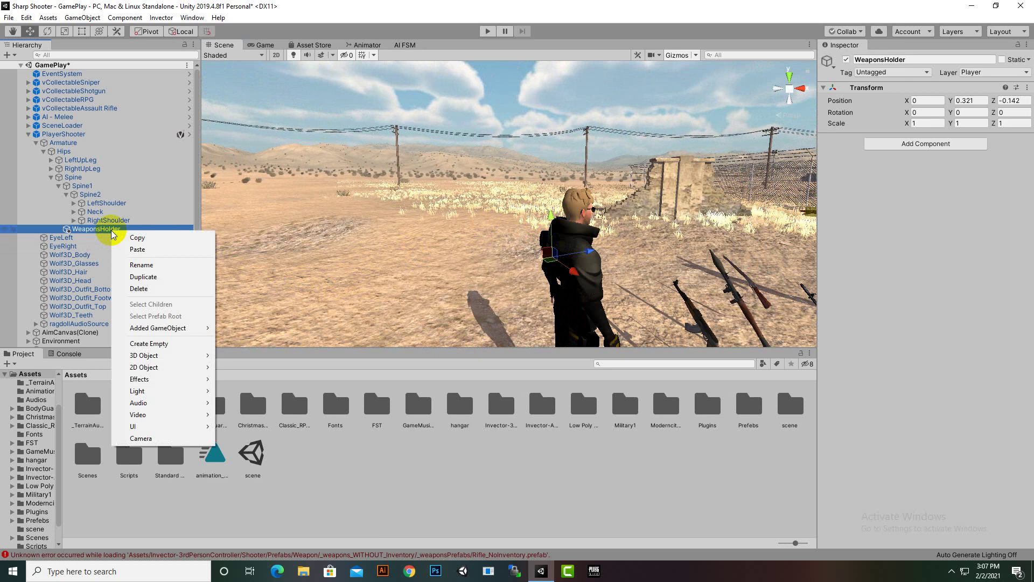
click(160, 343)
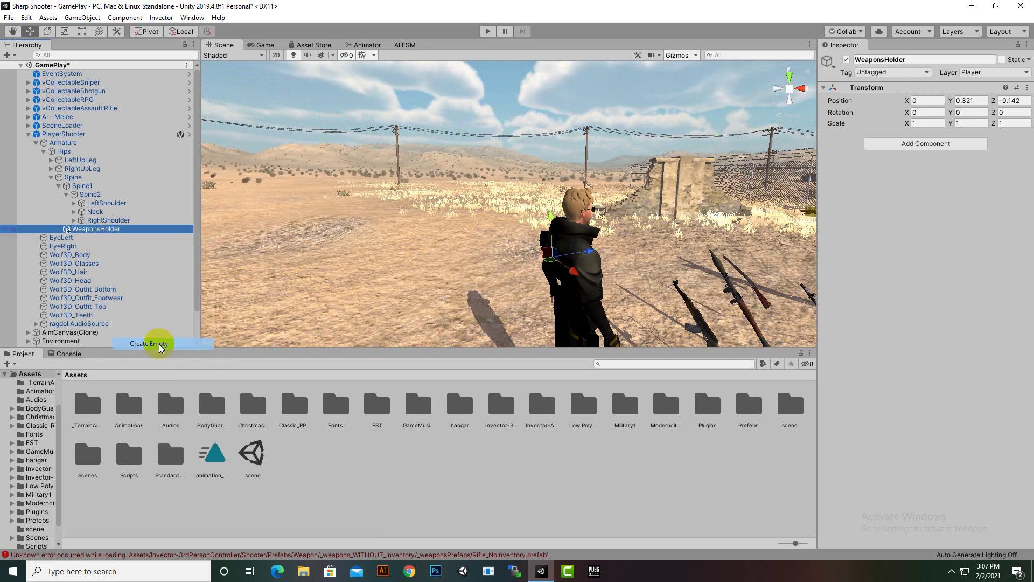
right_click(115, 237)
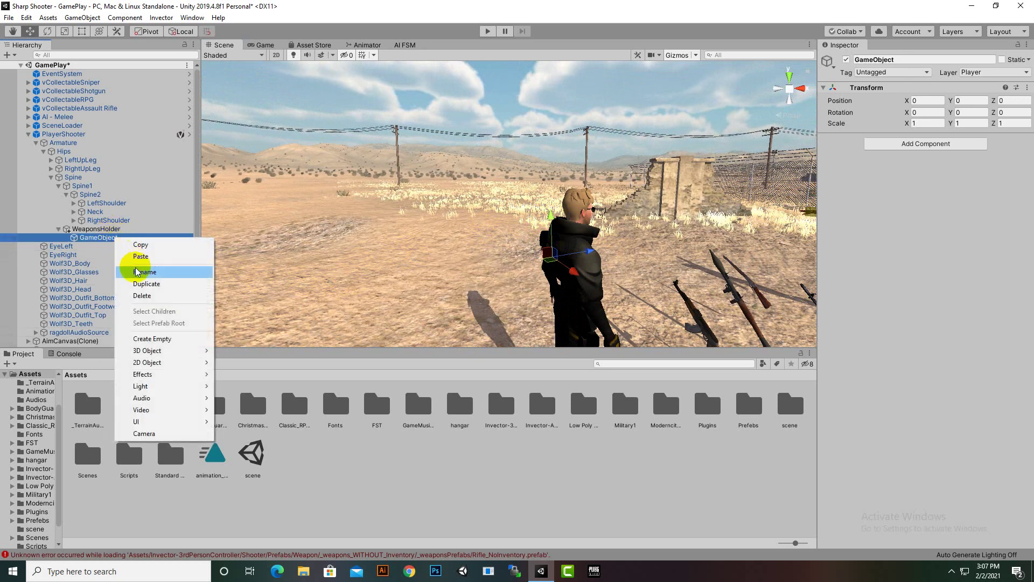
click(141, 272)
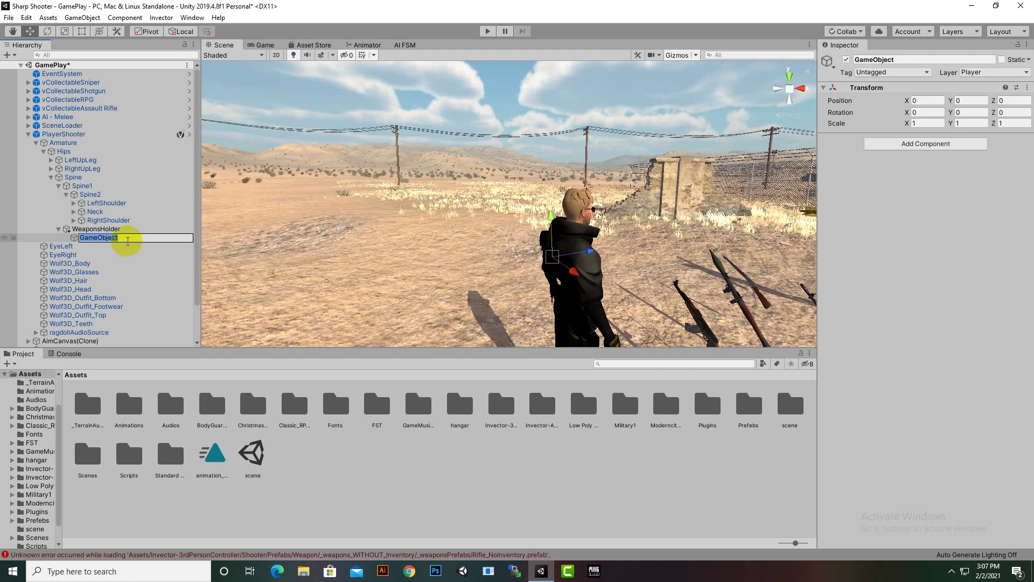
text(AK47Holder)
key(Return)
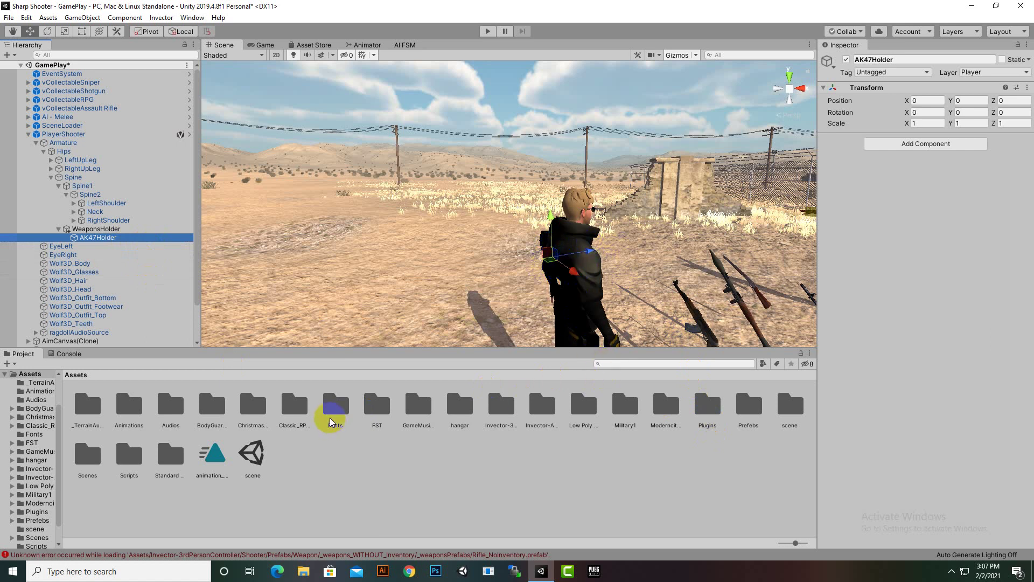
Add the Kalash2 prefab from Low Poly Mobile Guns Pack/Prefabs as a child of AK47Holder.
double_click(584, 405)
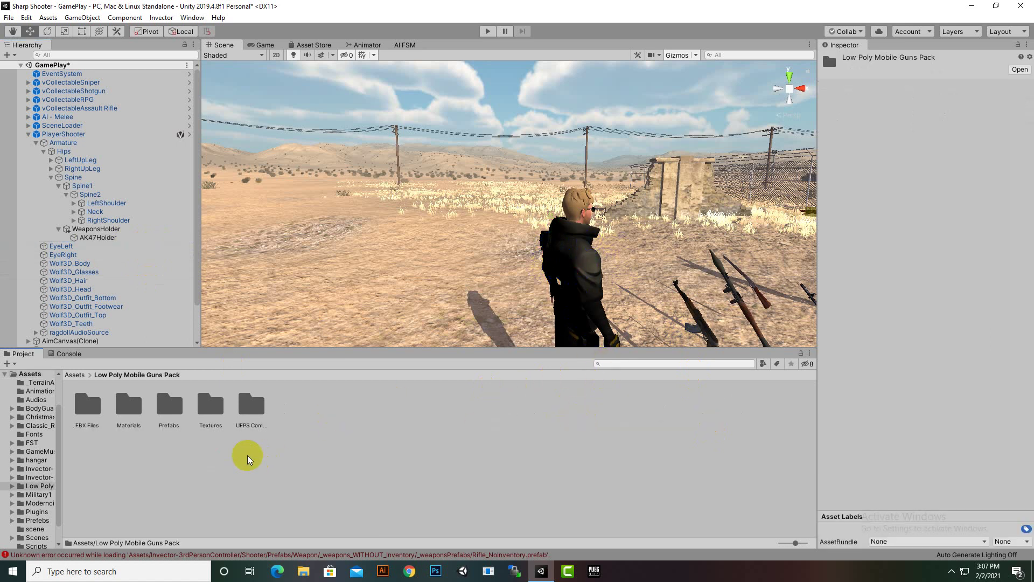
click(169, 407)
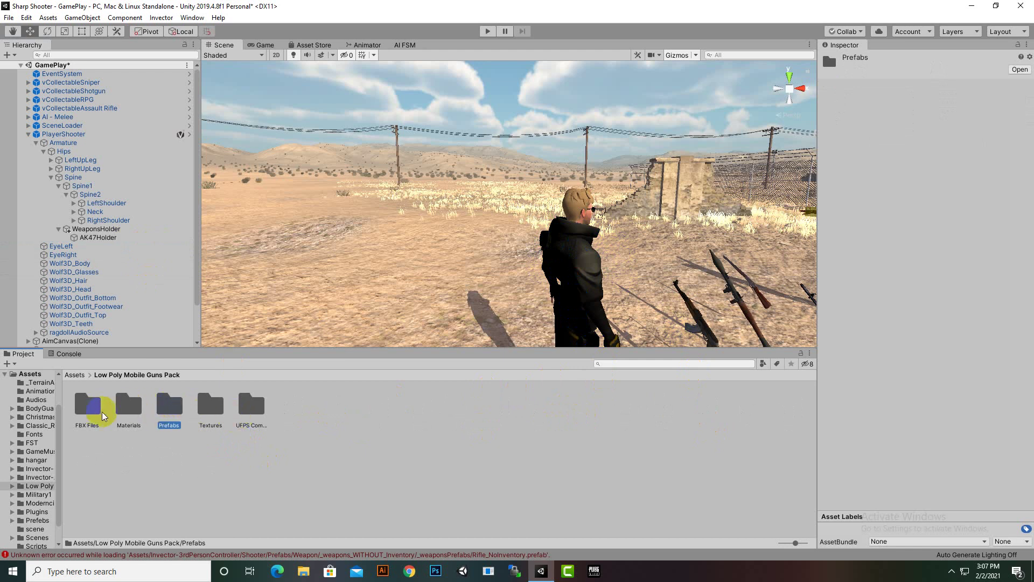
click(169, 417)
double_click(169, 419)
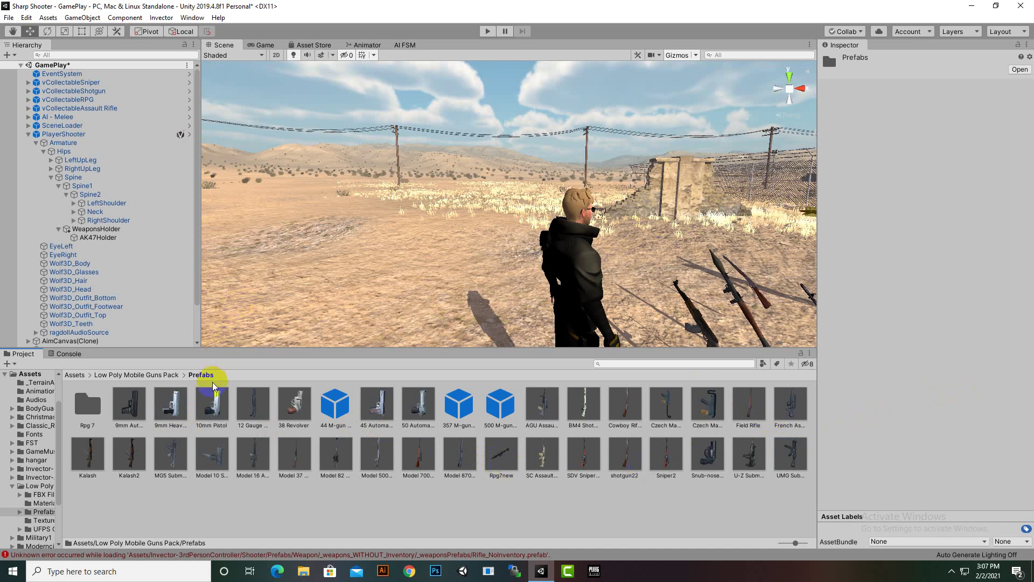
click(130, 466)
drag(129, 466, 95, 242)
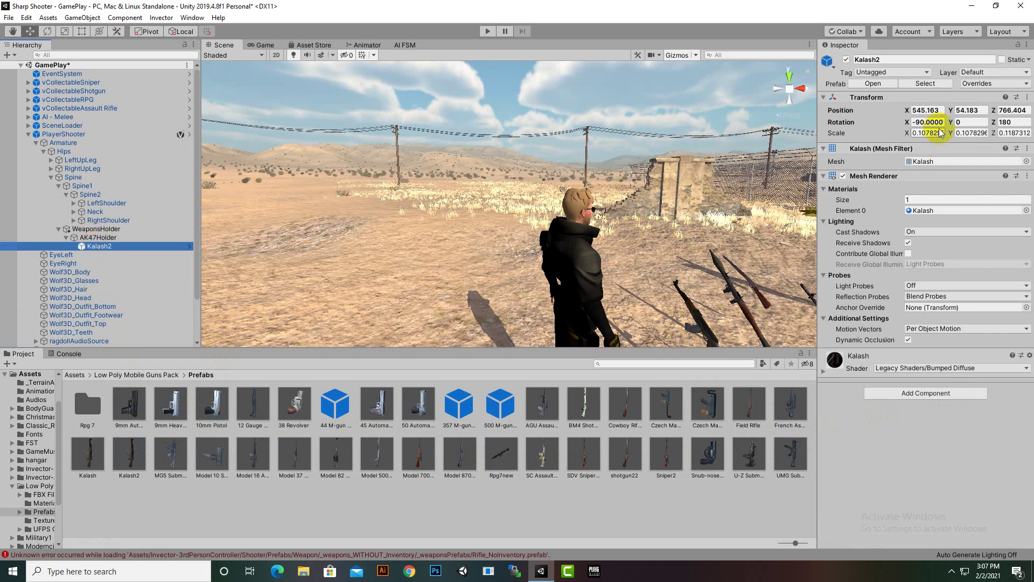
Set Kalash2's position to 0 on X, Y and Z.
click(925, 110)
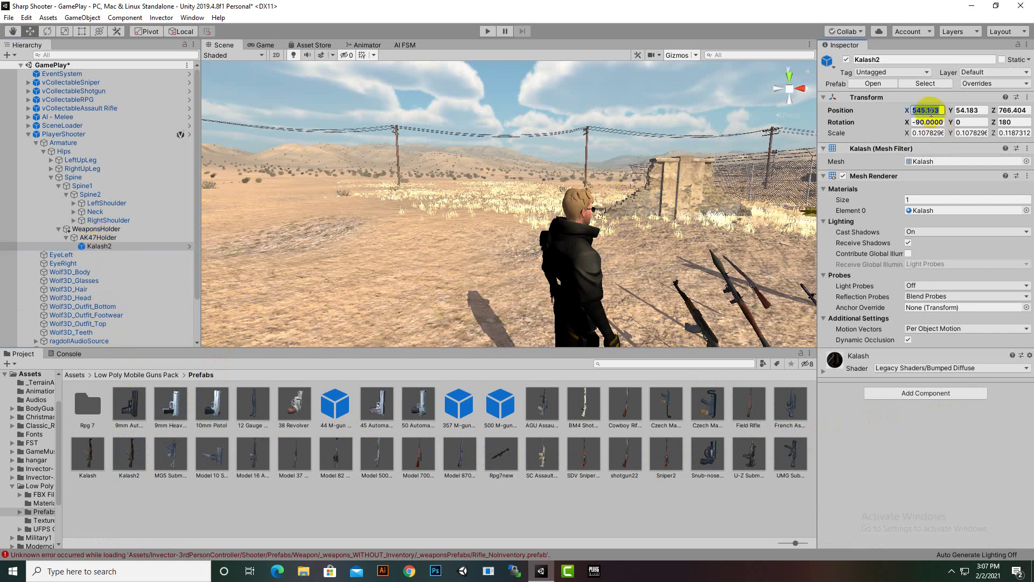
text(0)
click(977, 111)
text(0)
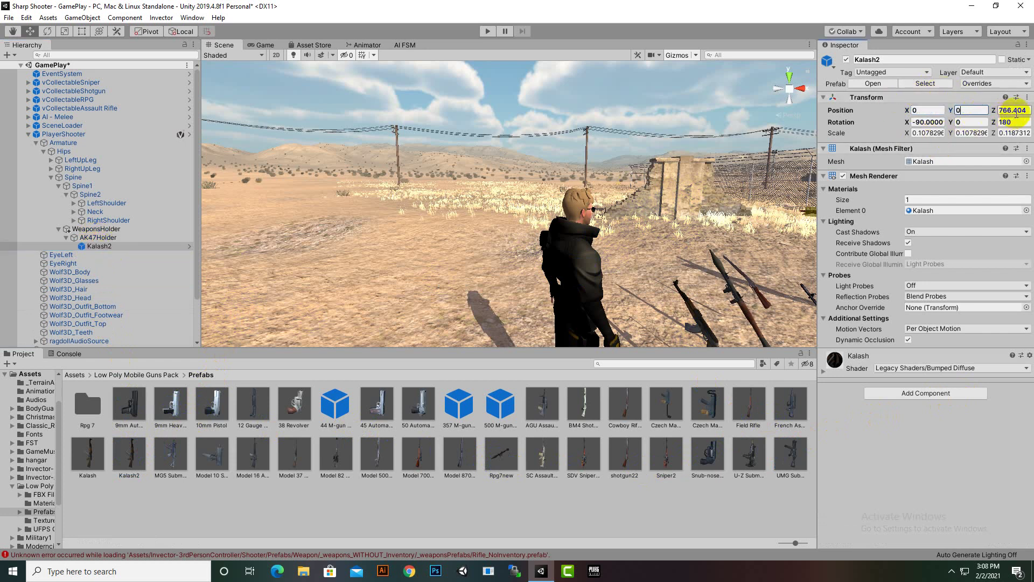
click(1015, 111)
text(0)
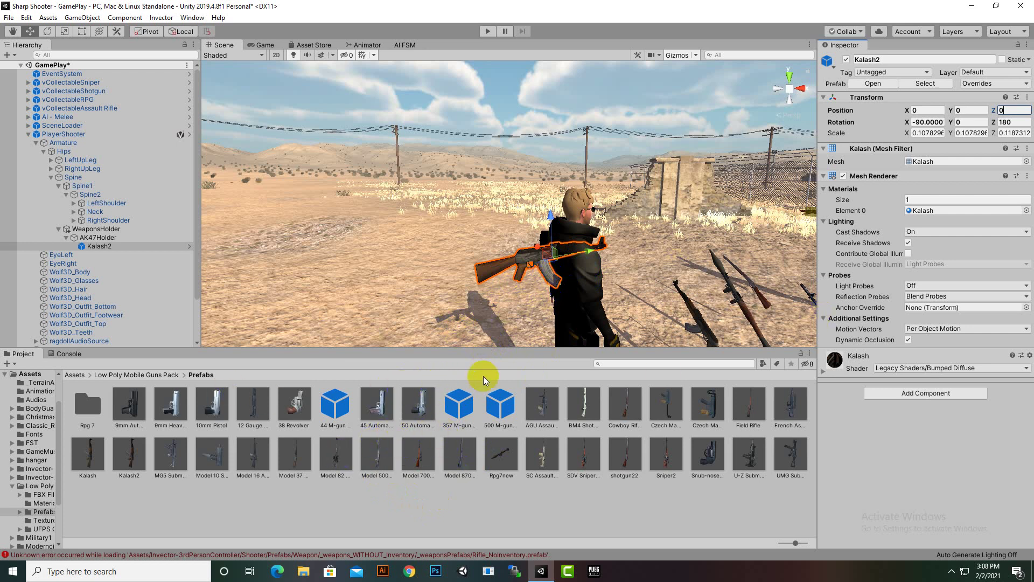
click(416, 418)
Rotate Kalash2 upright against the character's back, muzzle up, and tilt it slightly toward the right shoulder.
click(47, 32)
drag(565, 232, 492, 332)
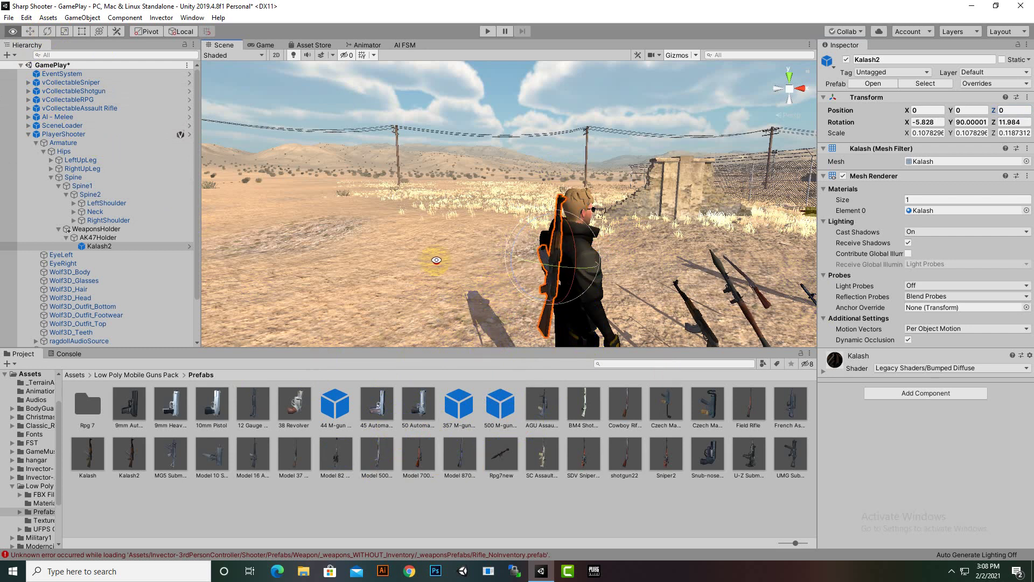
alt+drag(437, 260, 606, 264)
scroll(604, 267, up, 3)
scroll(596, 283, down, 1)
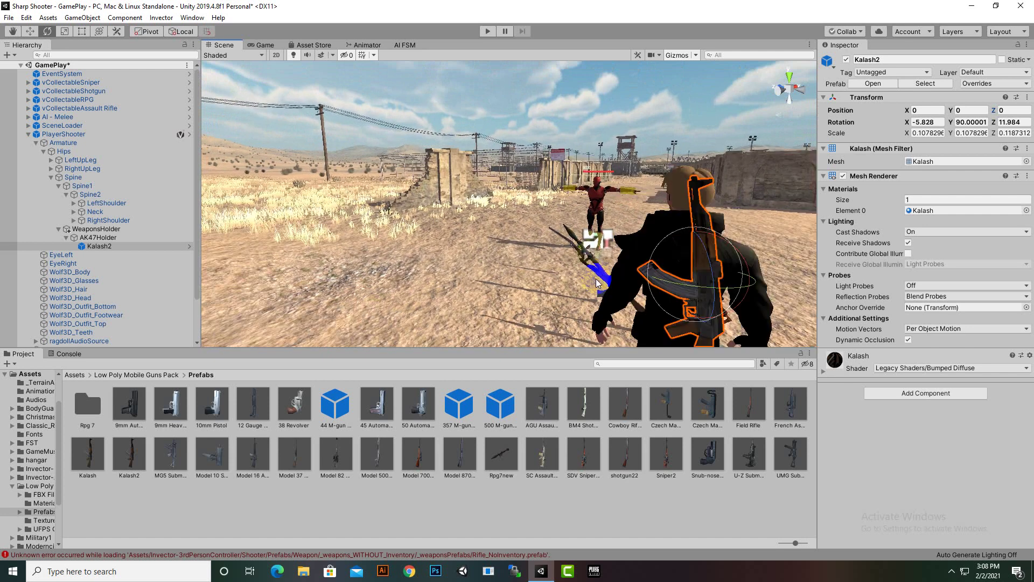
middle_drag(596, 283, 505, 266)
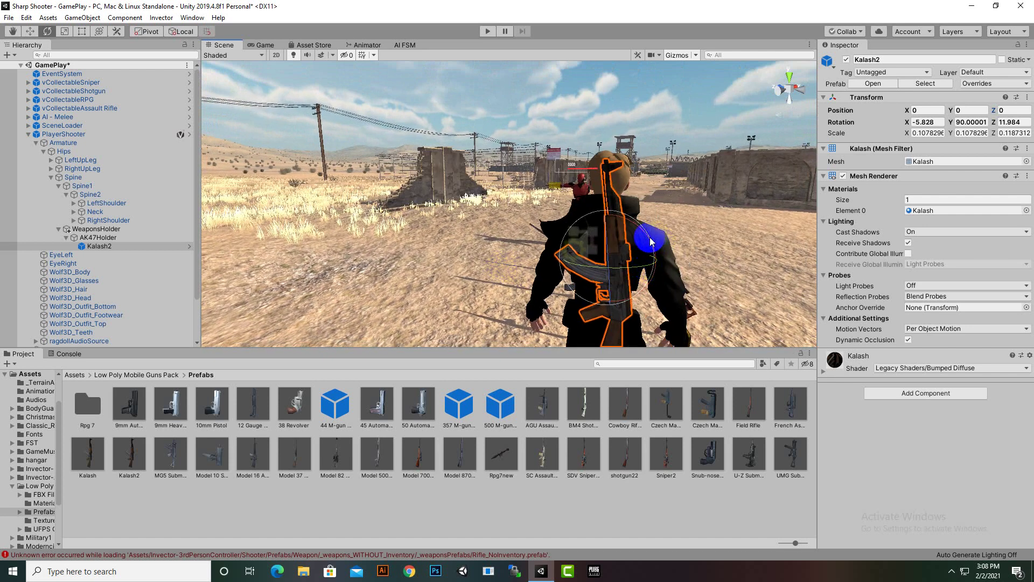
drag(650, 241, 664, 265)
Move AK47Holder sideways toward the character's right shoulder to about X 0.038 and check the rifle's fit from the side and back.
click(114, 237)
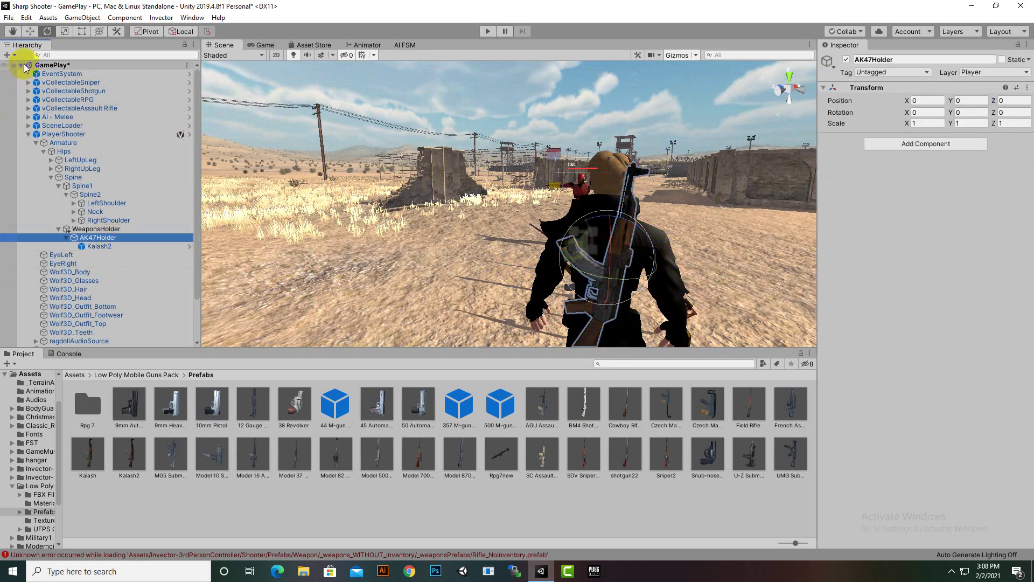
click(29, 31)
scroll(535, 259, up, 2)
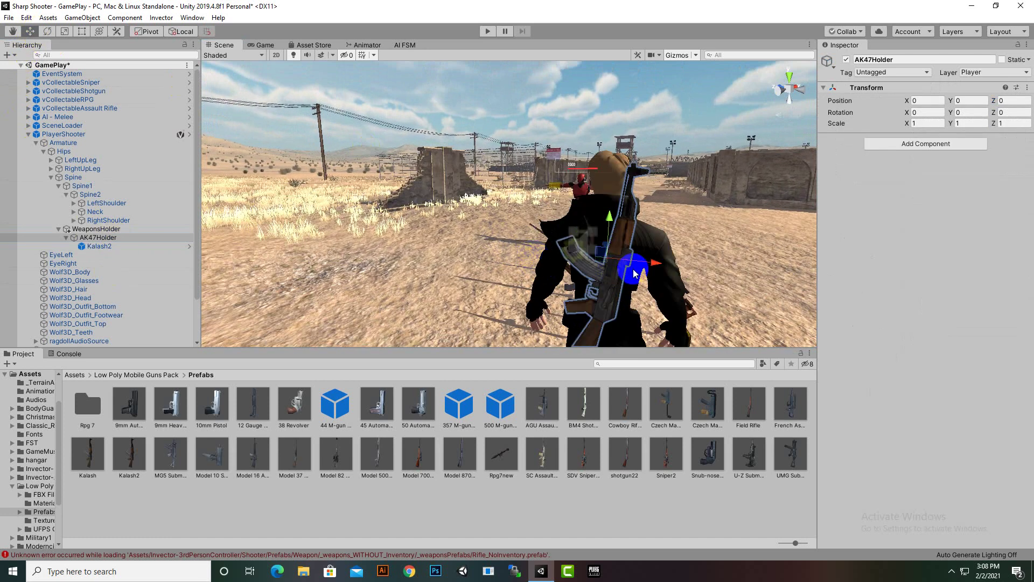
drag(635, 274, 664, 261)
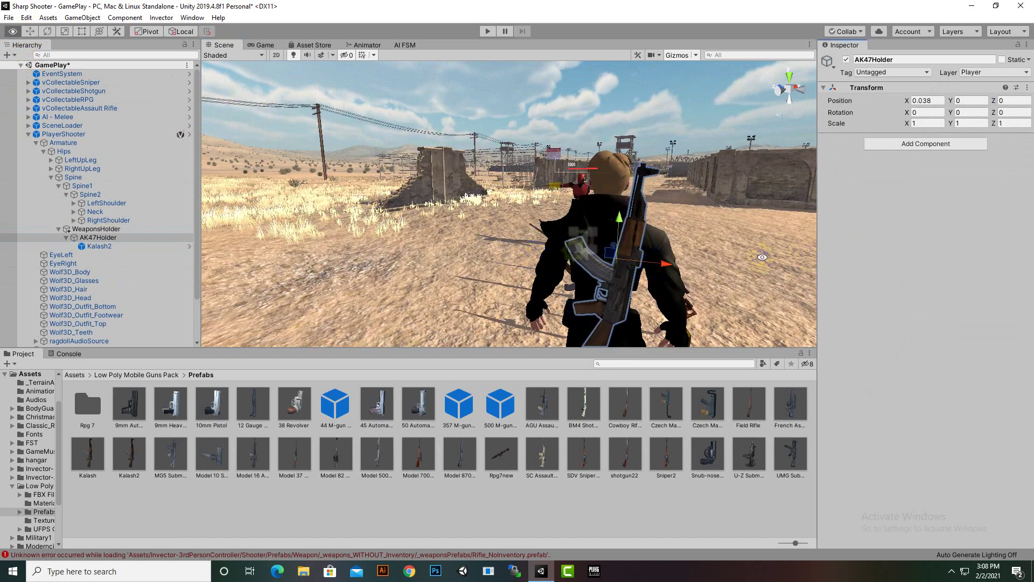
alt+drag(762, 257, 556, 227)
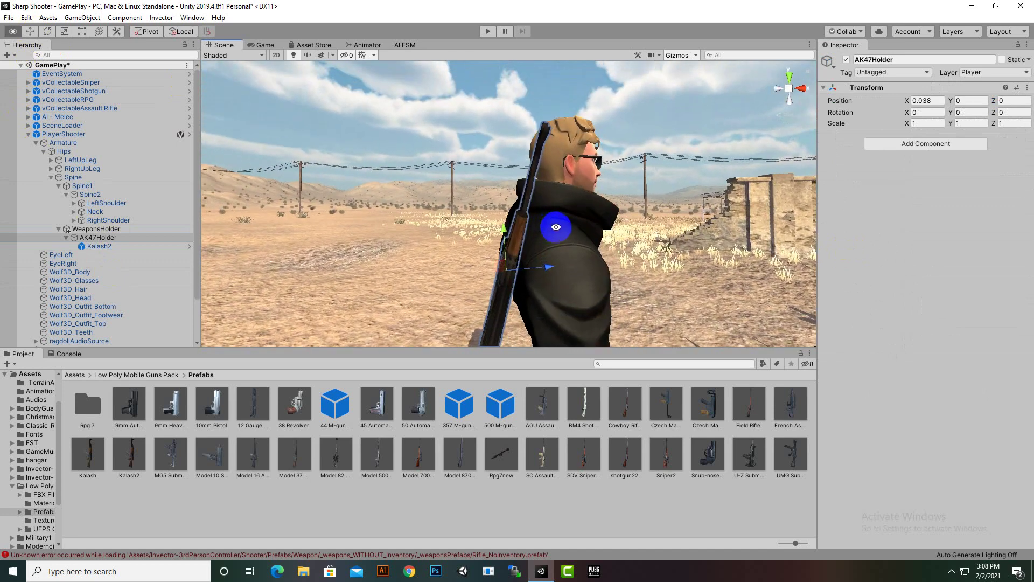
alt+scroll(556, 227, down, 5)
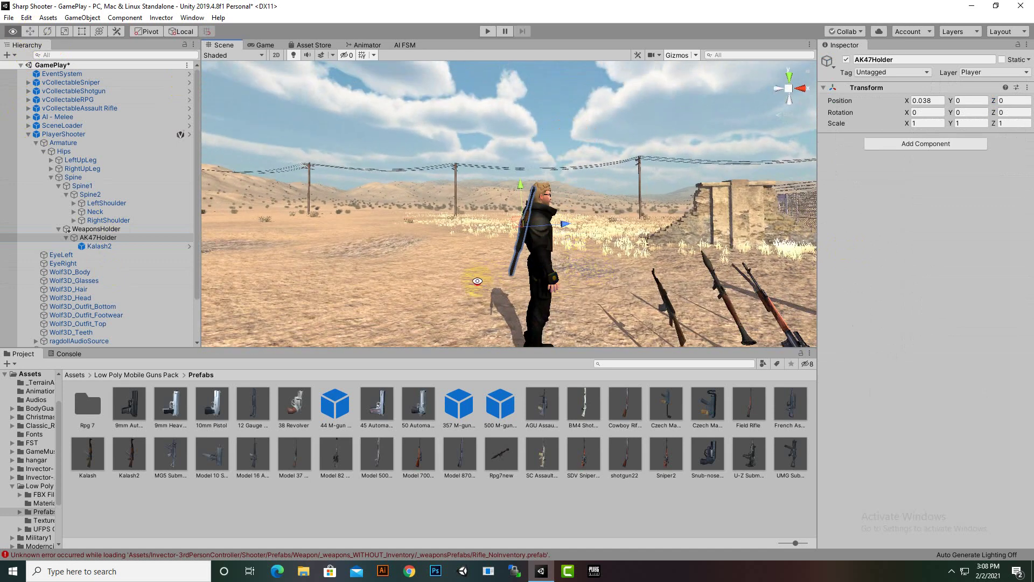
alt+drag(477, 281, 771, 285)
scroll(591, 246, up, 5)
middle_drag(593, 249, 592, 274)
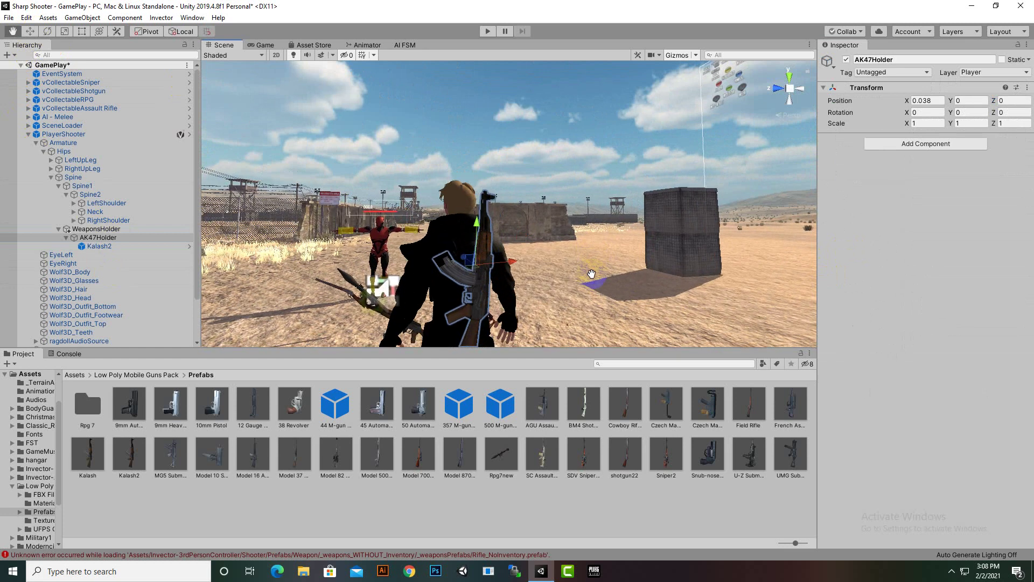
alt+drag(592, 273, 604, 259)
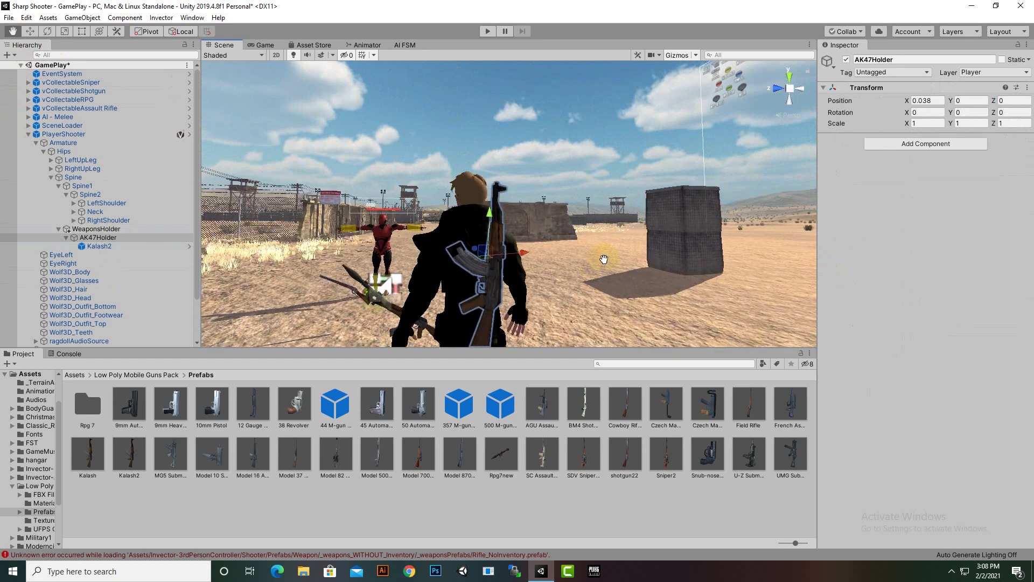
Create another empty child object under WeaponsHolder and name it ShotgunHolder.
click(68, 239)
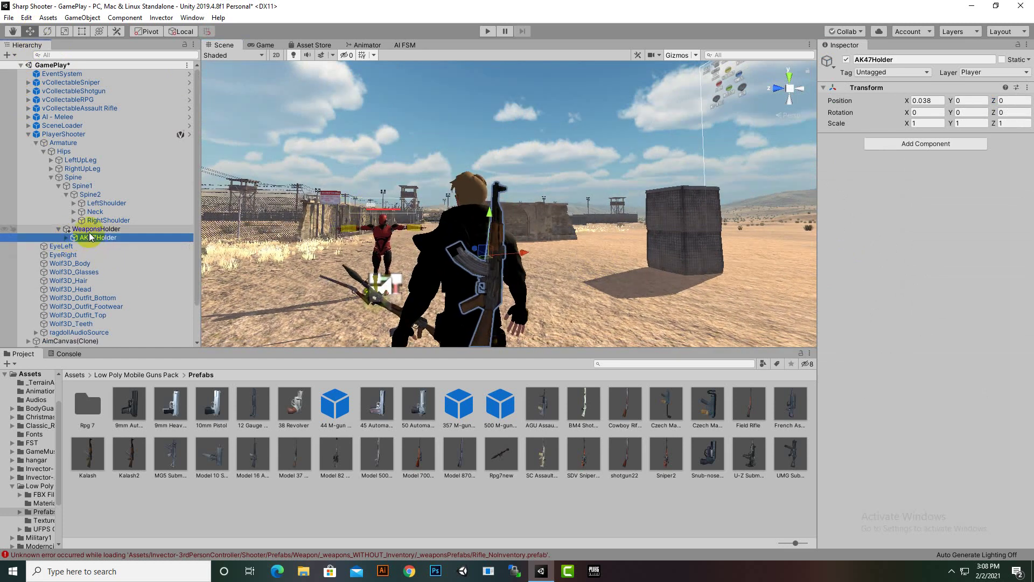
right_click(89, 232)
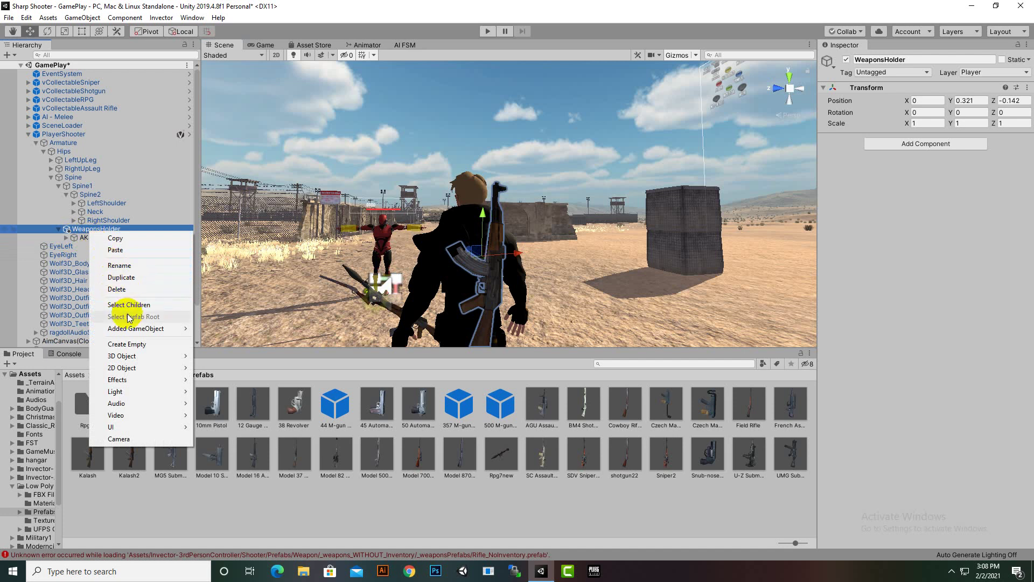
click(123, 344)
right_click(102, 245)
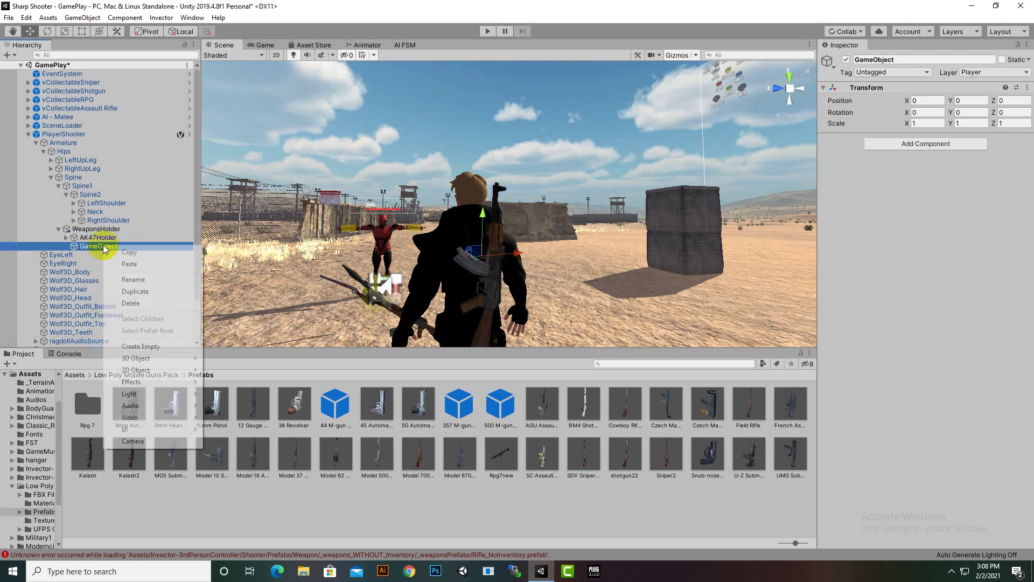
click(132, 279)
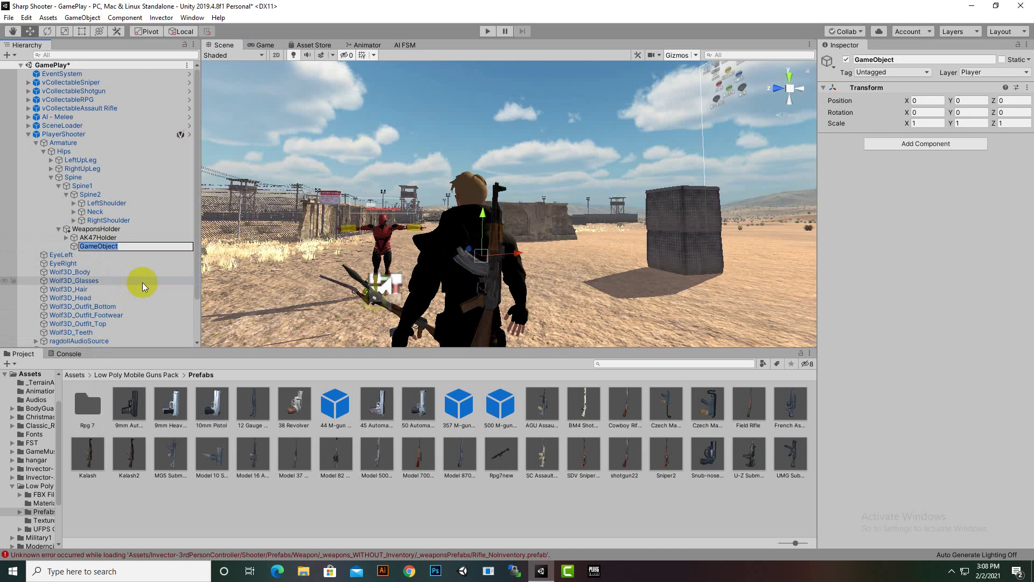
text(ShotgunHolder)
key(Return)
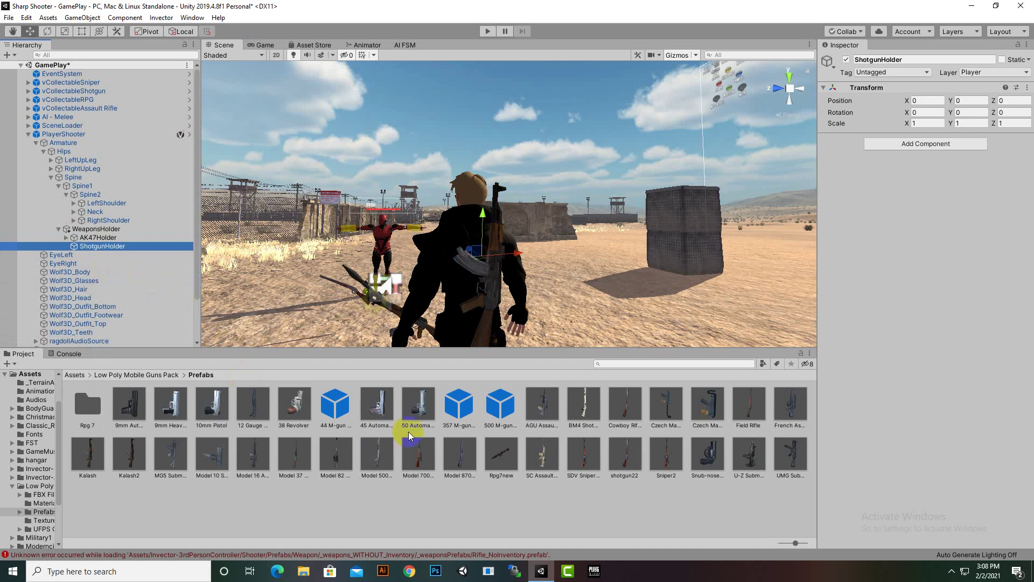
Add the shotgun22 prefab as a child of ShotgunHolder and set its position to 0 on X, Y and Z.
drag(625, 455, 90, 247)
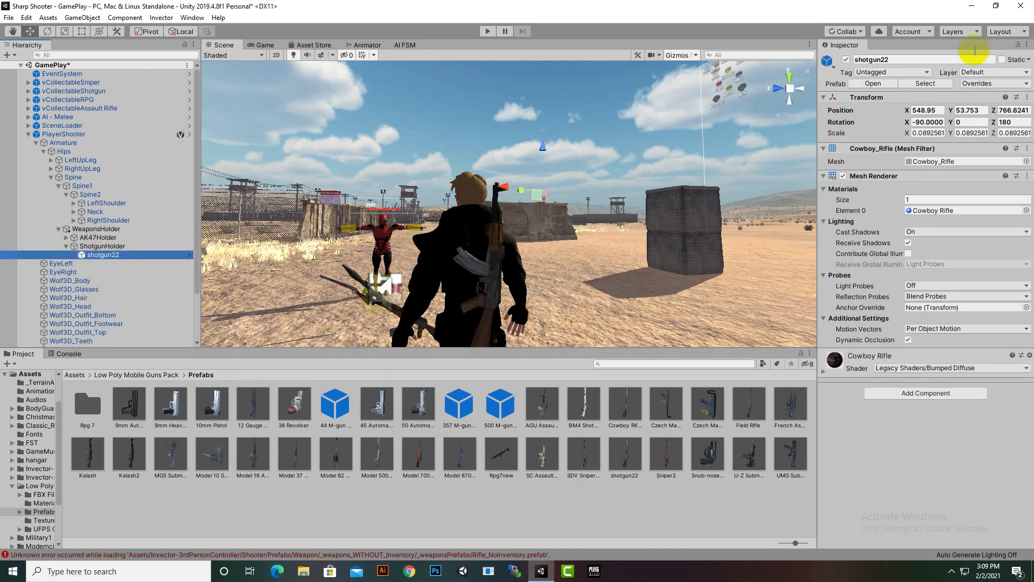
click(925, 111)
text(0)
click(968, 110)
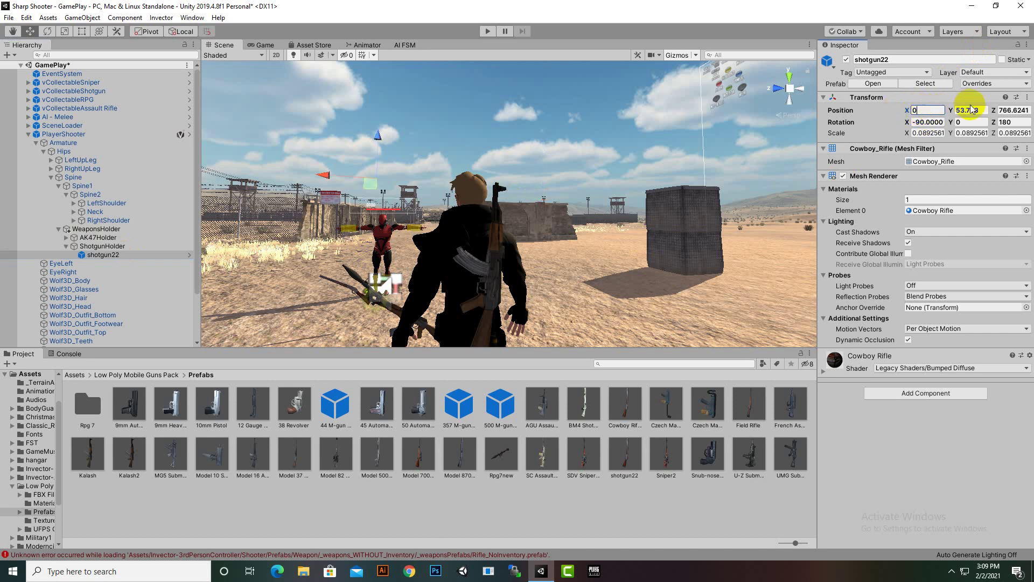
text(0)
click(1012, 110)
text(0)
Rotate shotgun22 to lie diagonally across the back, muzzle over the left shoulder, at about X 15.9, Y -92.3, Z -22.4.
alt+drag(438, 246, 593, 291)
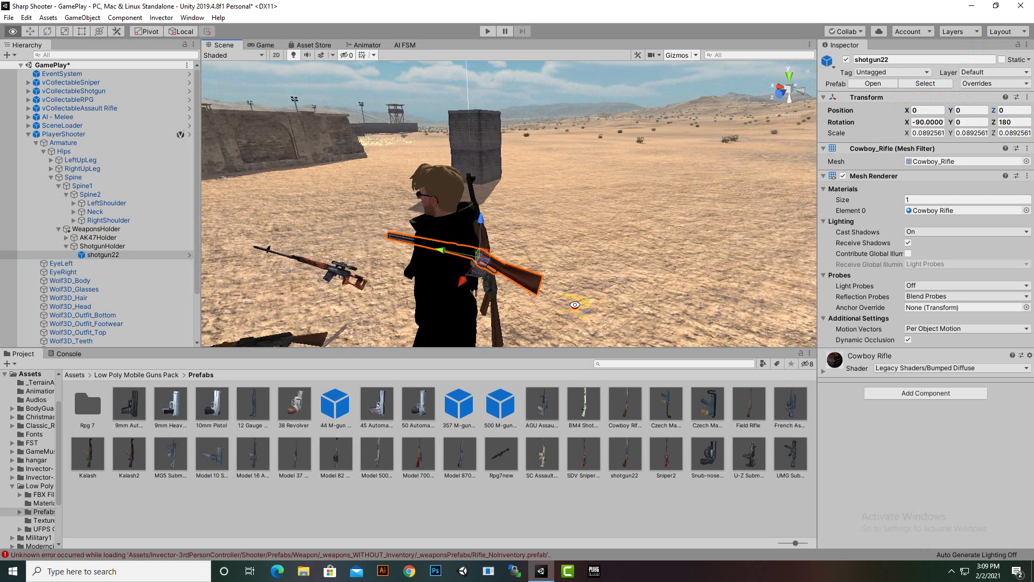
click(47, 31)
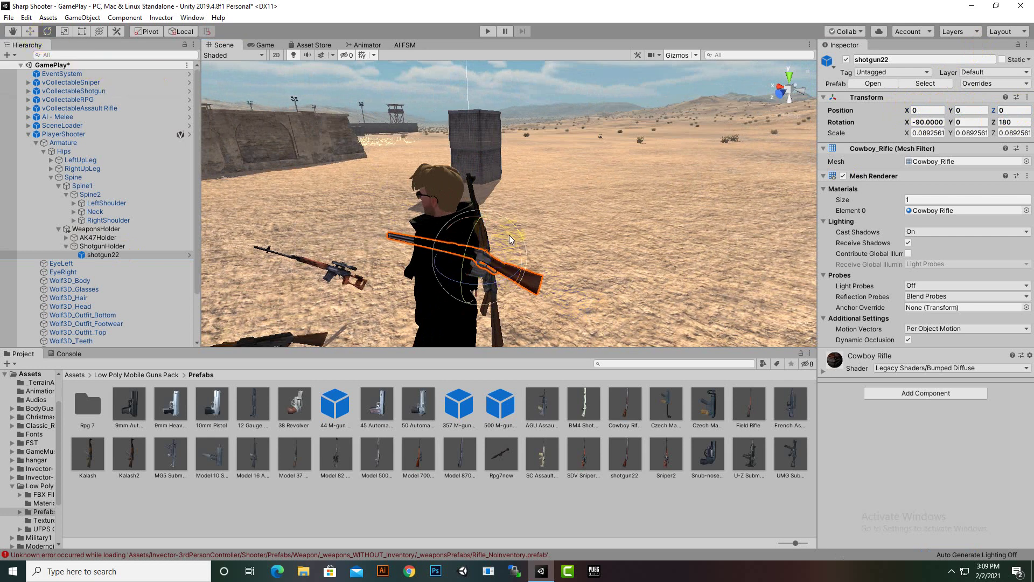
drag(509, 235, 444, 247)
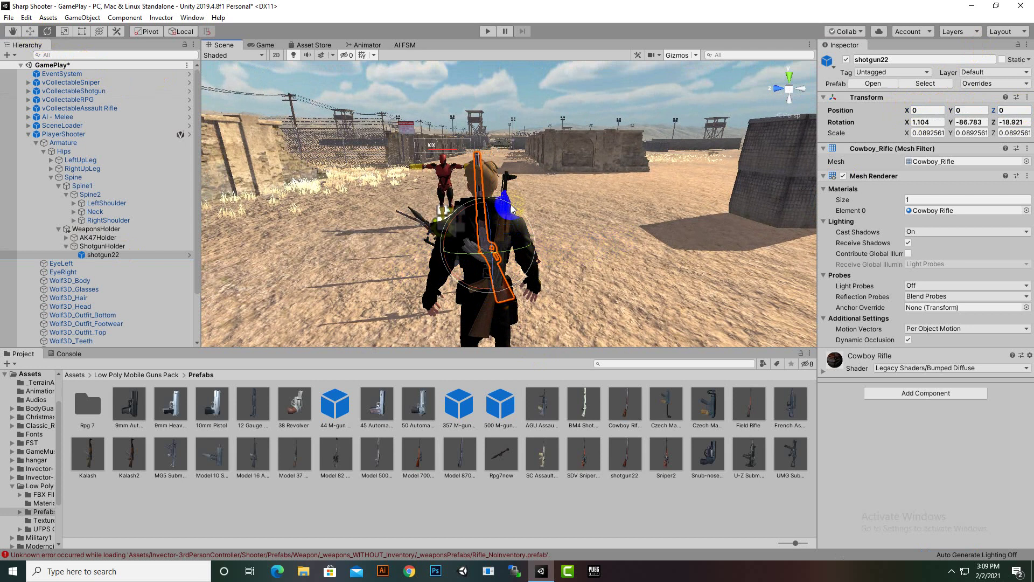
drag(512, 209, 490, 196)
scroll(575, 273, up, 5)
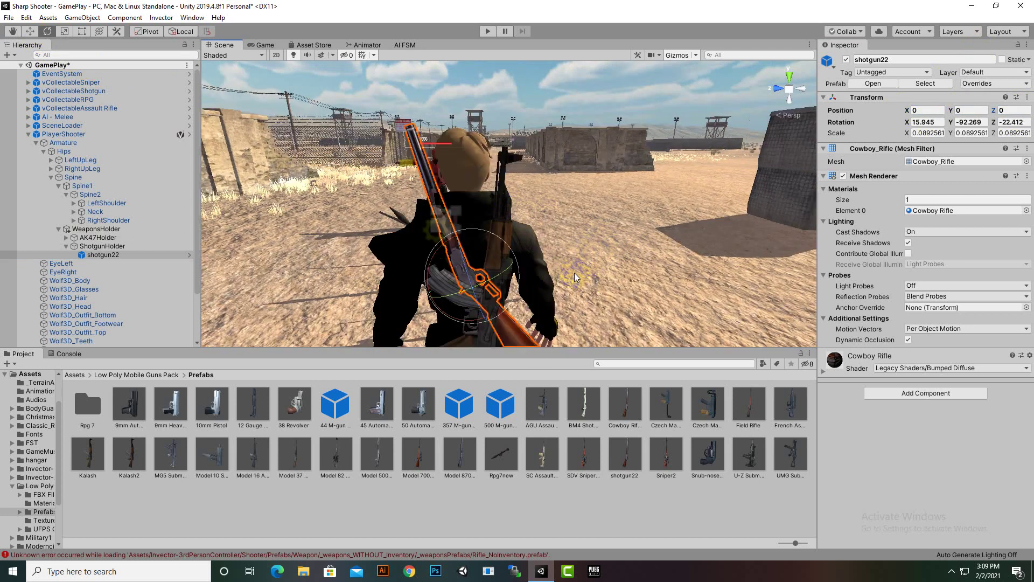
scroll(597, 272, down, 3)
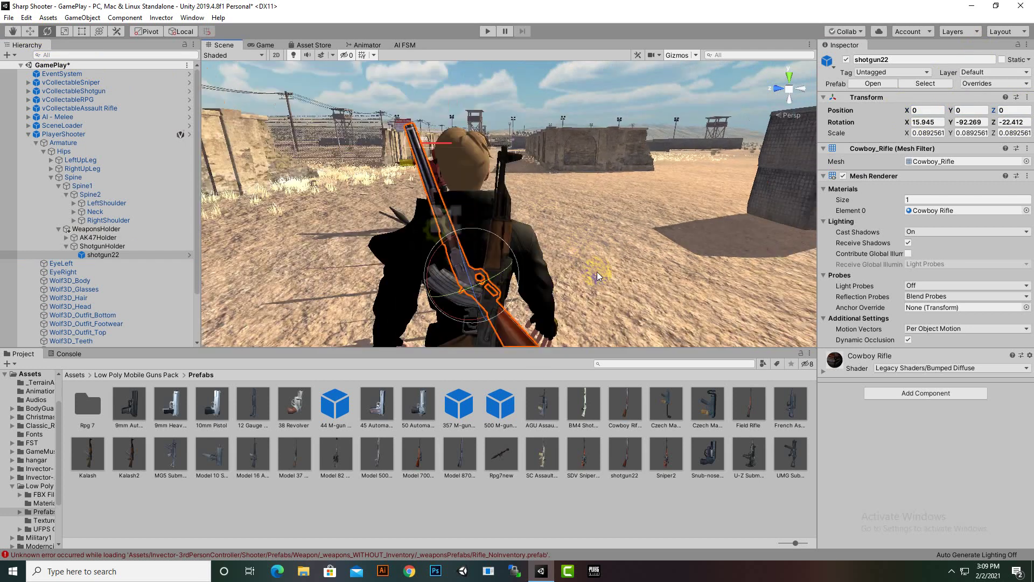
scroll(597, 271, down, 4)
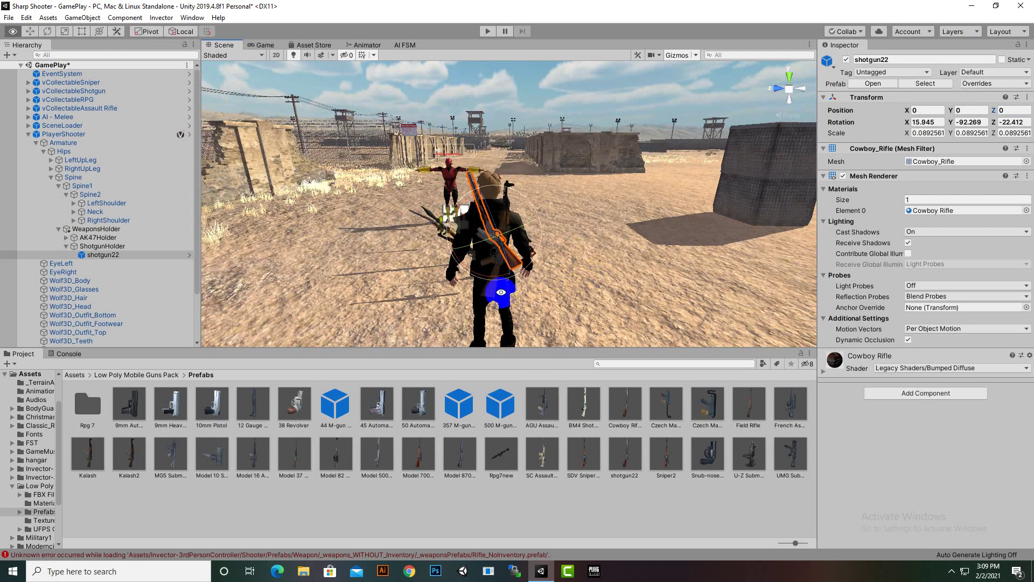
Tilt shotgun22 to about Z -10.4 and lower it along the back to about X 0.037, Y -0.125, Z -0.022.
alt+drag(501, 293, 703, 275)
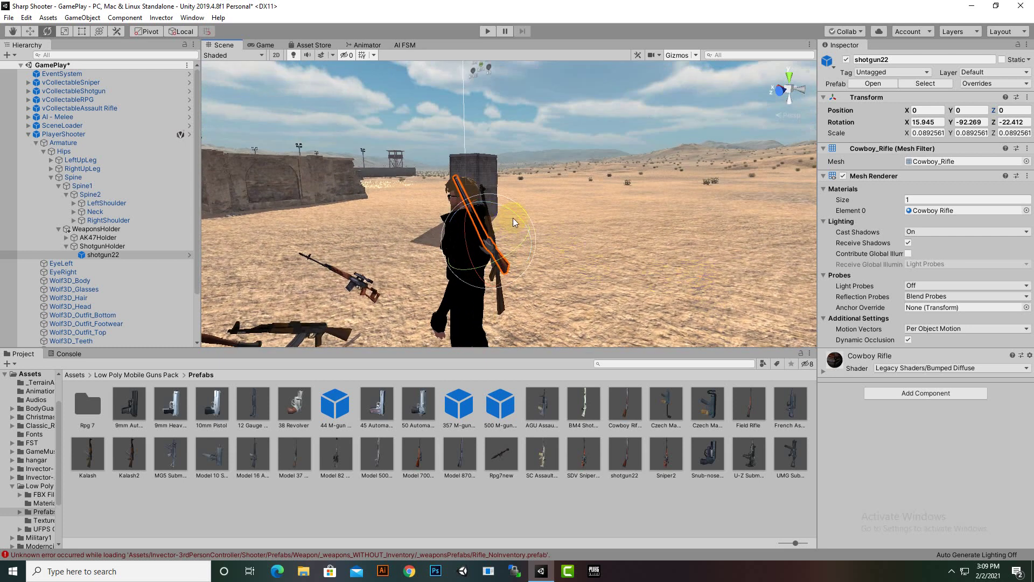
drag(513, 218, 524, 228)
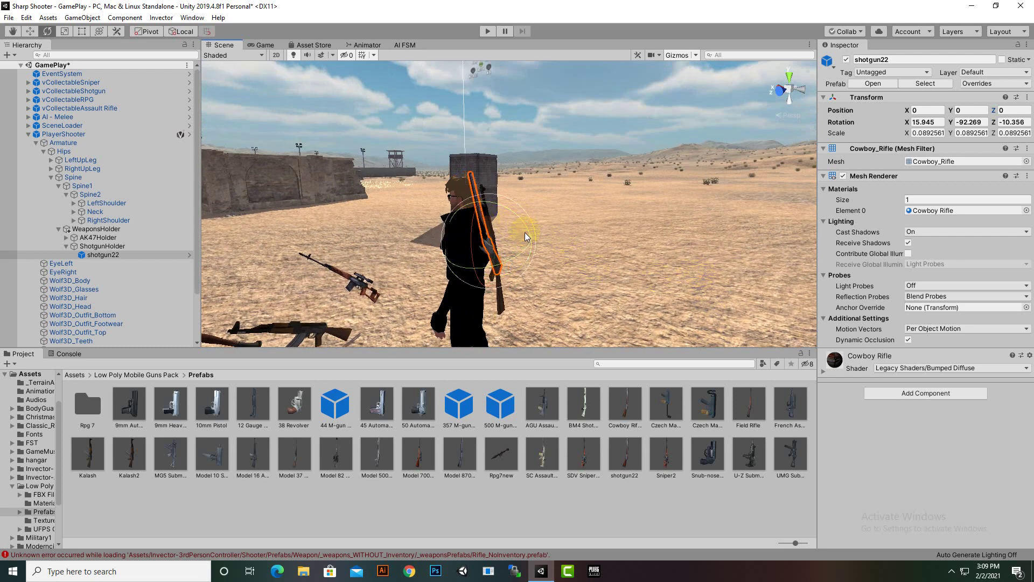
click(31, 31)
alt+drag(472, 245, 358, 236)
drag(483, 205, 484, 216)
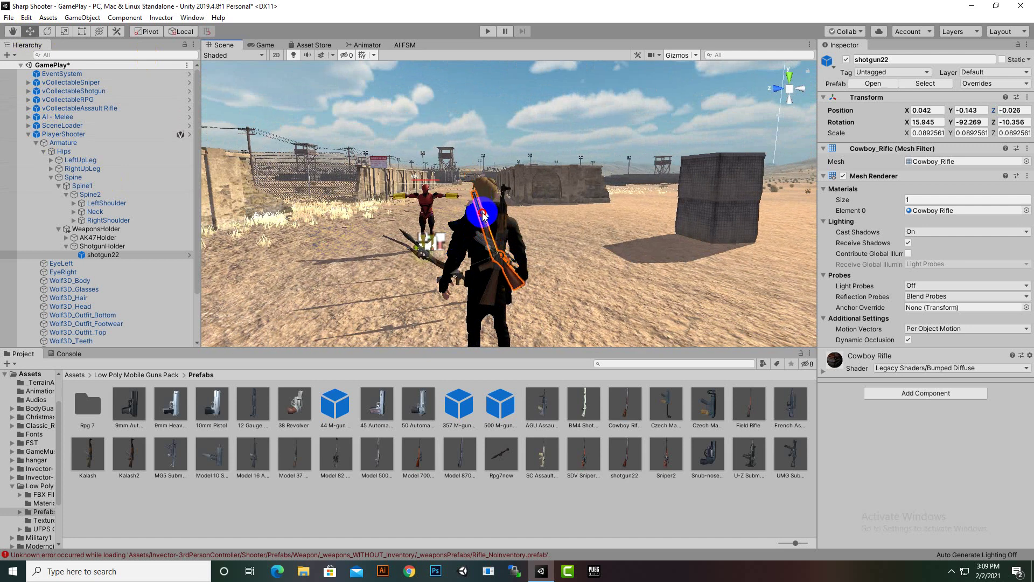
Check shotgun22's fit from the side and nudge it away from the back to about Y -0.124, Z -0.025.
alt+drag(503, 273, 792, 289)
scroll(484, 306, up, 3)
scroll(493, 299, down, 1)
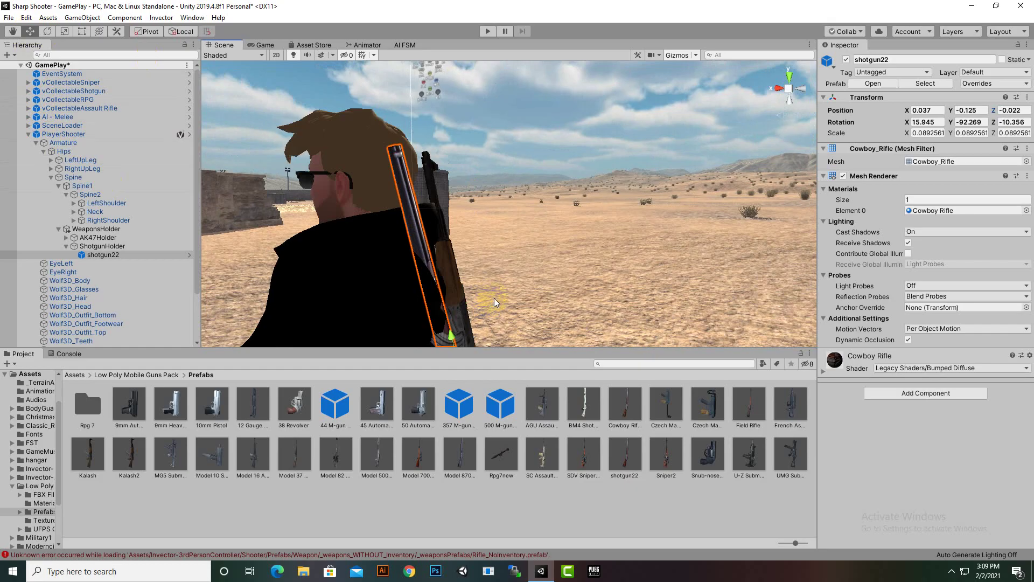
middle_drag(493, 298, 549, 203)
alt+drag(595, 249, 549, 273)
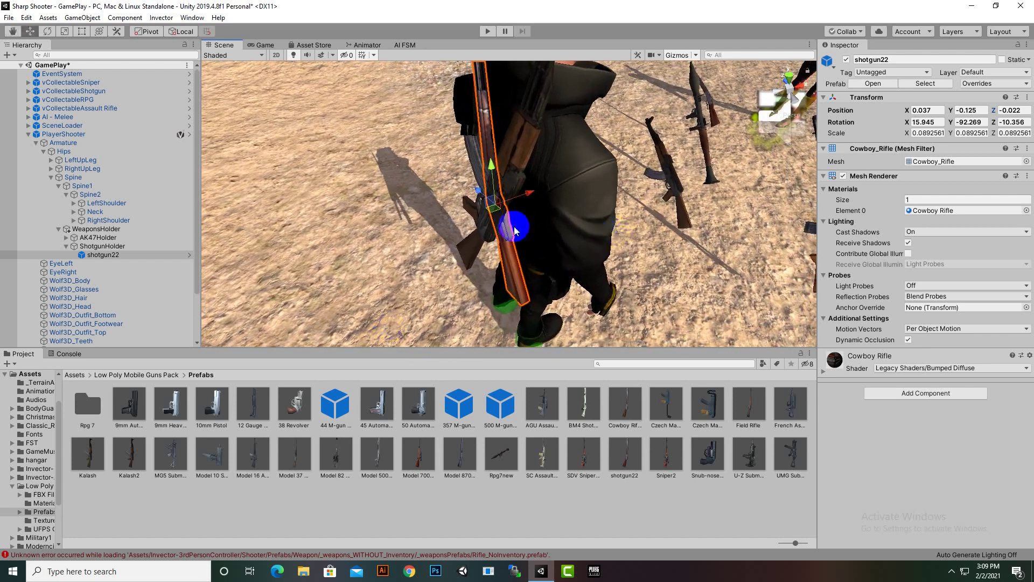
drag(529, 191, 527, 191)
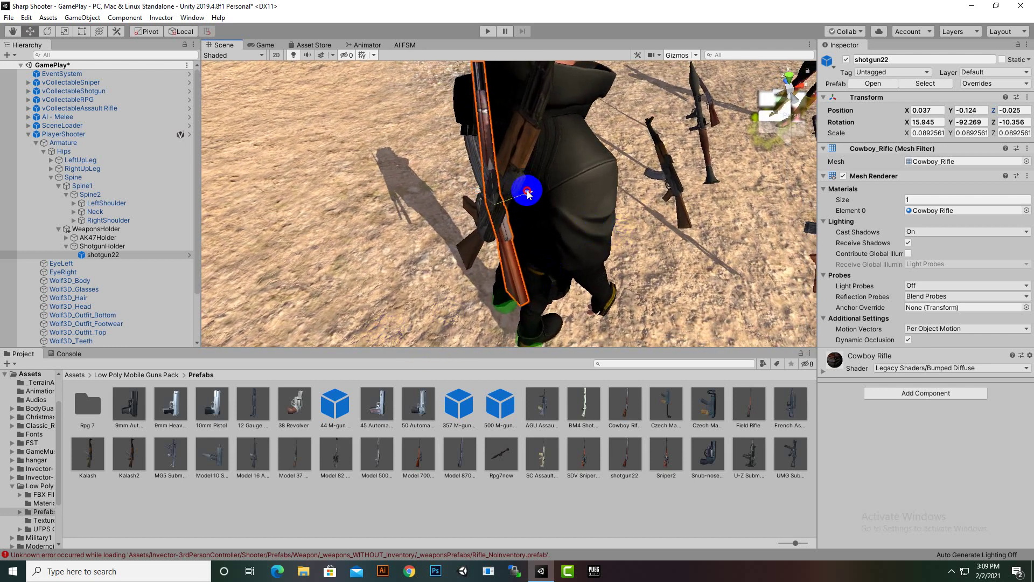
Move AK47Holder slightly backward, away from the character's back, to about Z -0.012.
click(521, 163)
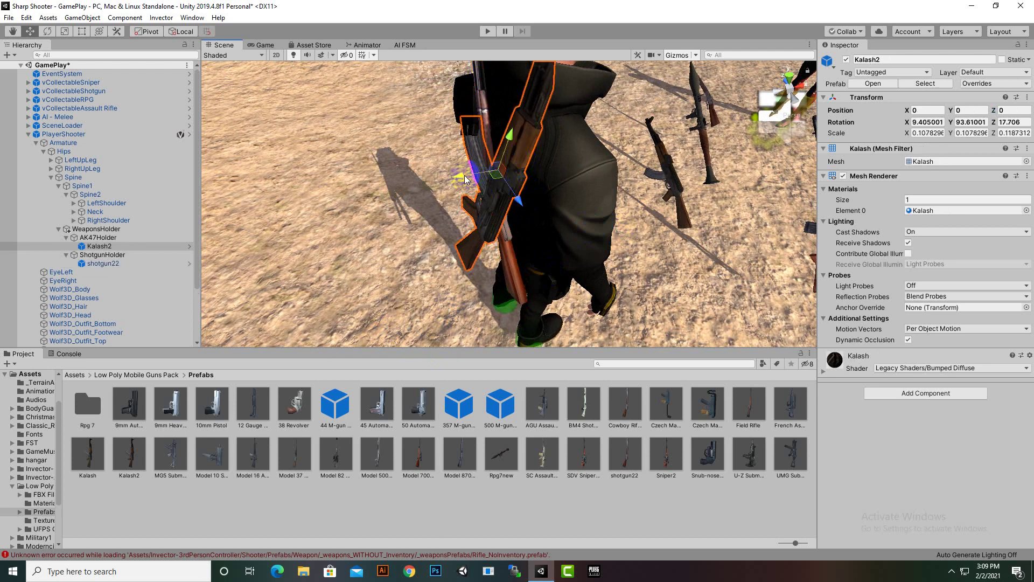
click(105, 237)
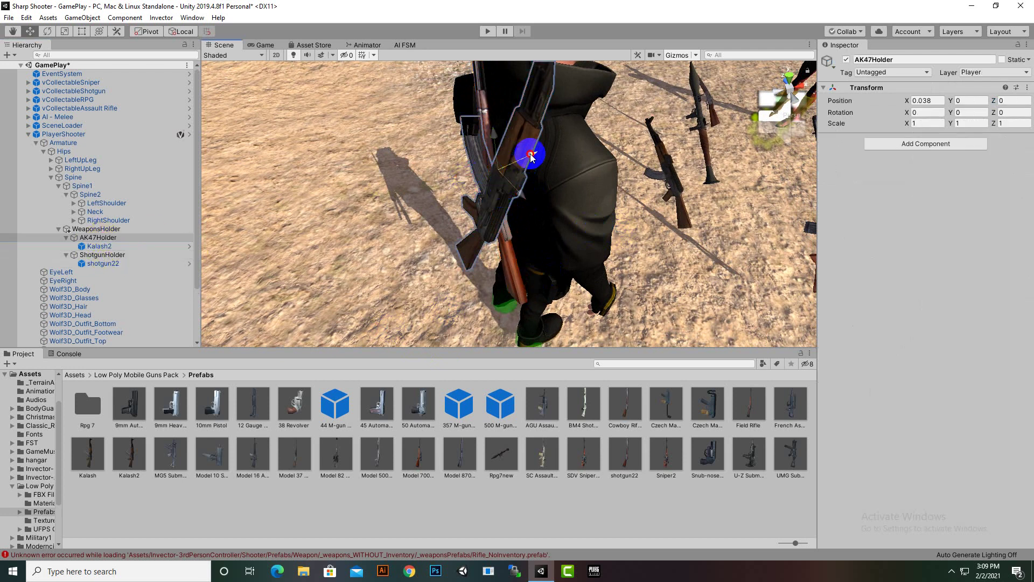
drag(531, 156, 528, 157)
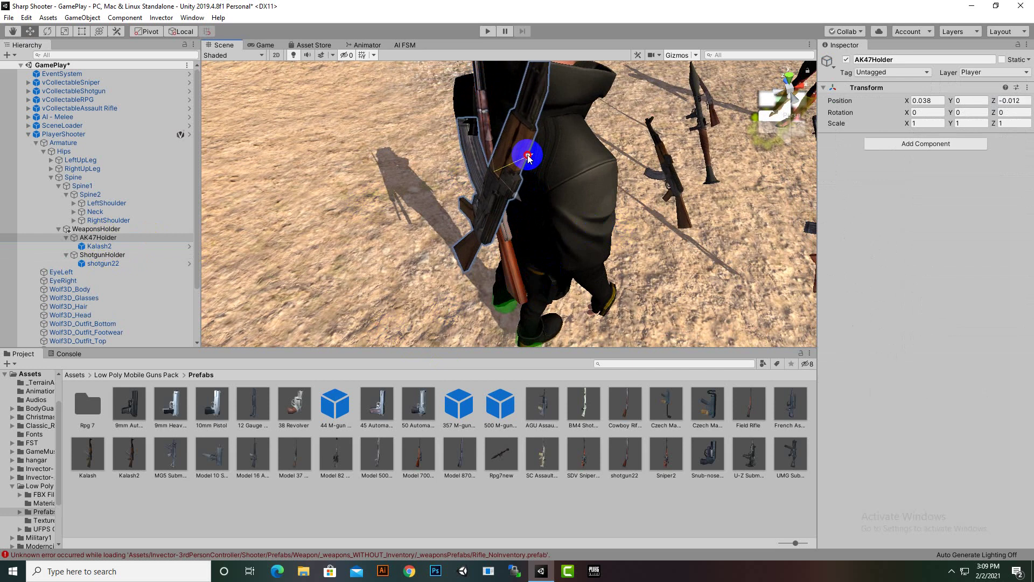
Lower shotgun22 a little further down the back to about X 0.044, Y -0.148, Z -0.029.
click(513, 283)
alt+drag(504, 230, 576, 145)
scroll(575, 146, down, 5)
alt+drag(592, 215, 593, 351)
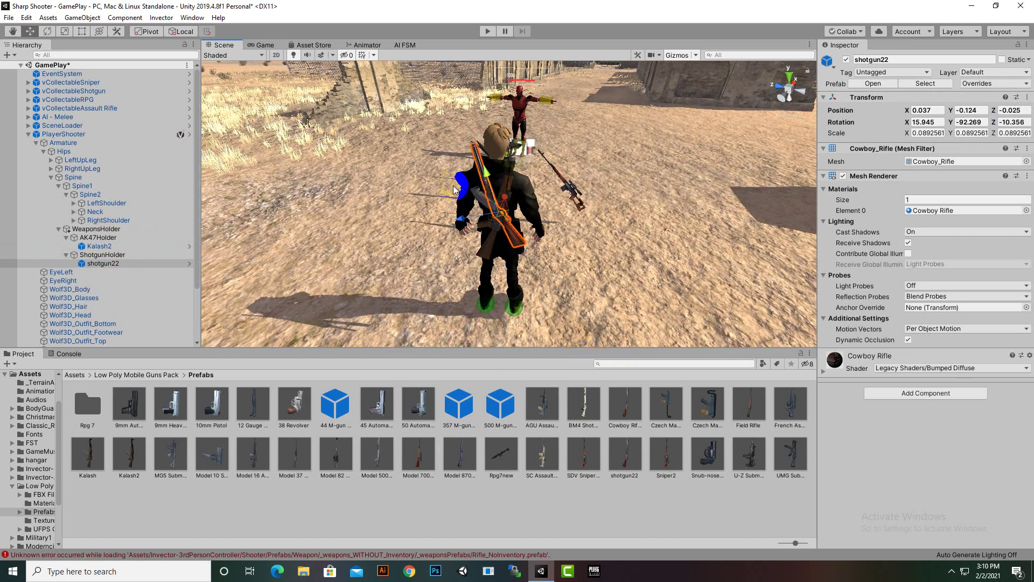
click(485, 175)
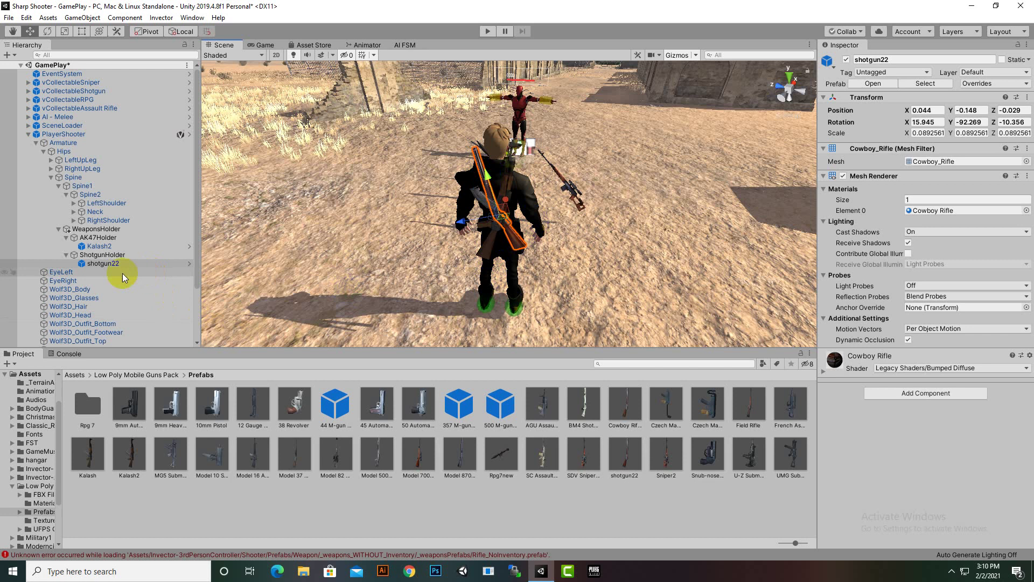
Create another empty child object under WeaponsHolder and name it SniperHolder.
right_click(89, 230)
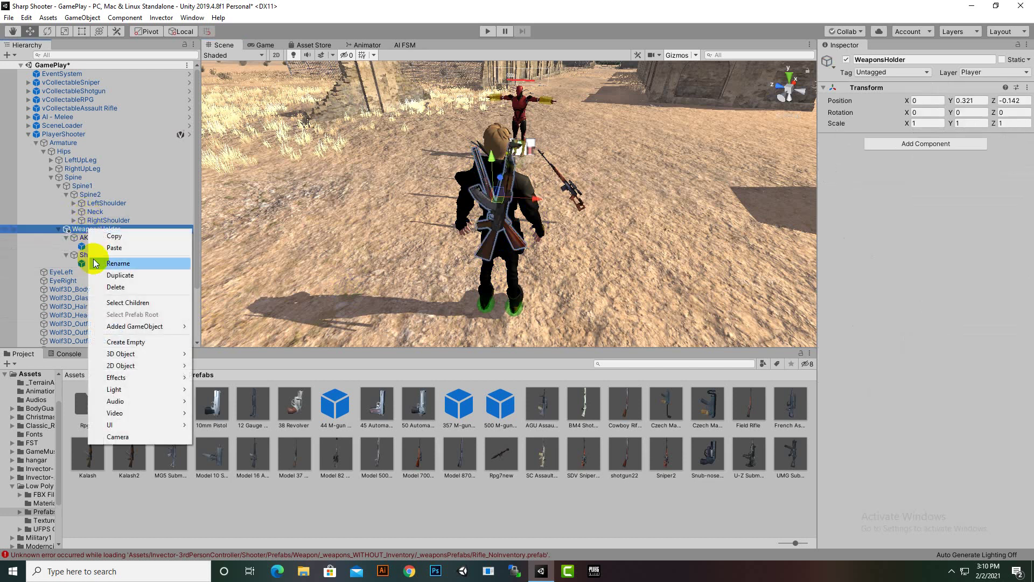
click(115, 342)
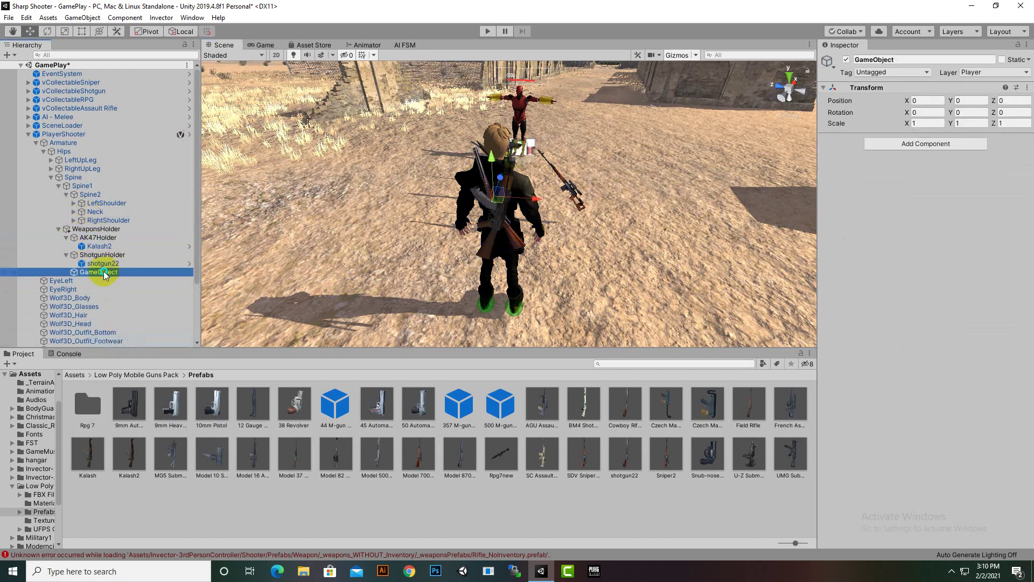
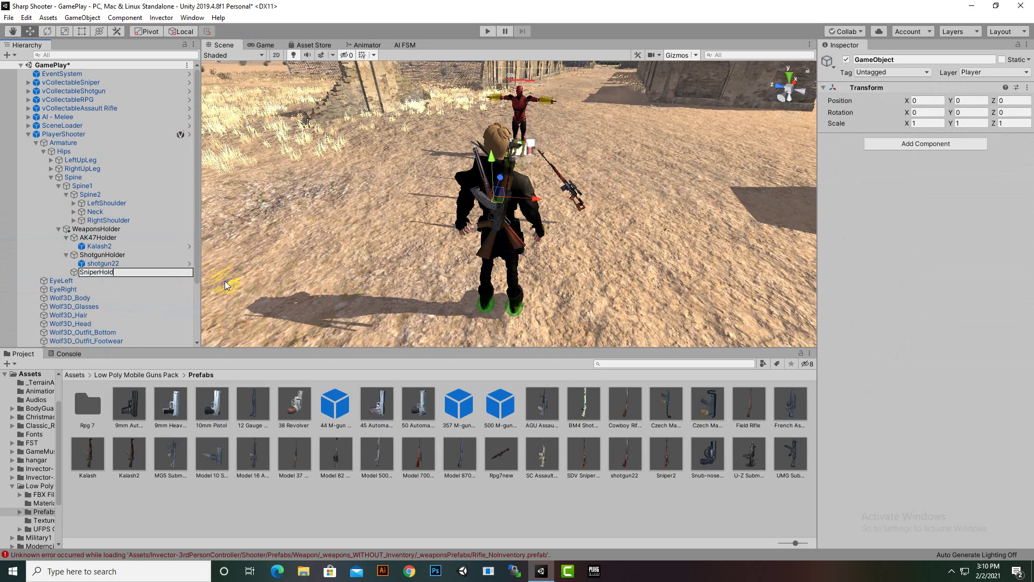
key(Return)
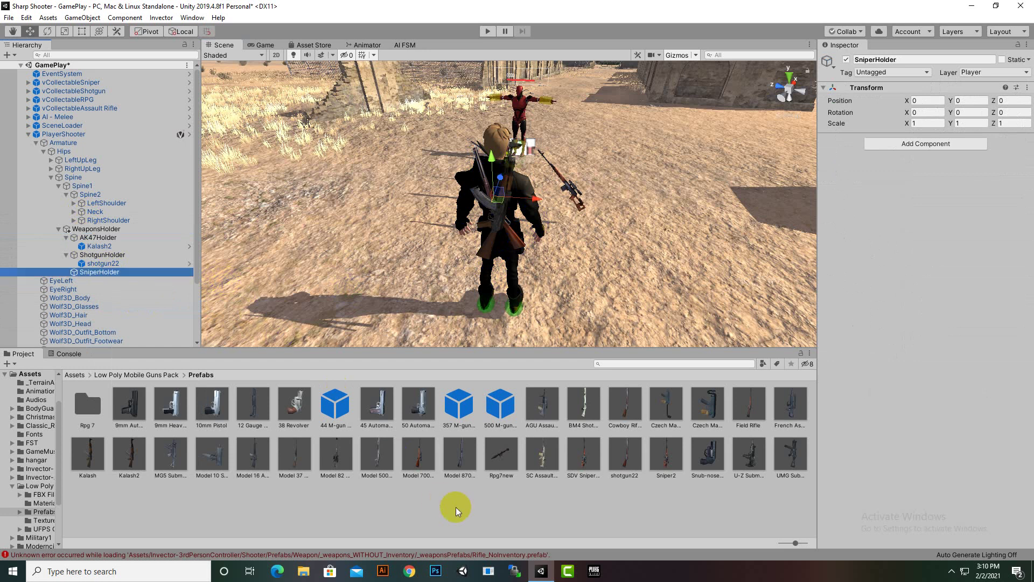
Add the Sniper2 prefab as a child of SniperHolder and set its position to 0 on X, Y and Z.
drag(666, 462, 107, 257)
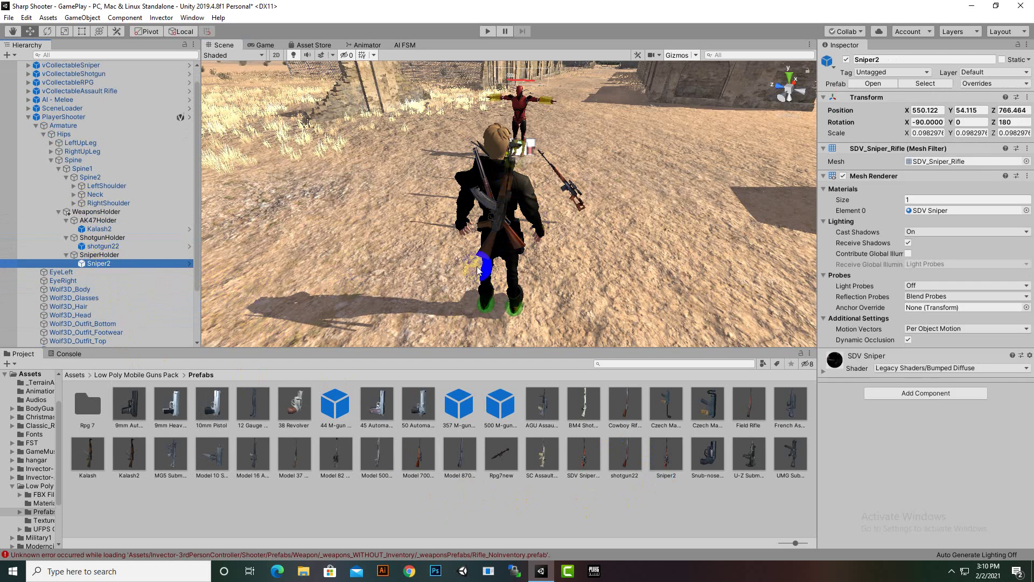
click(925, 110)
text(0)
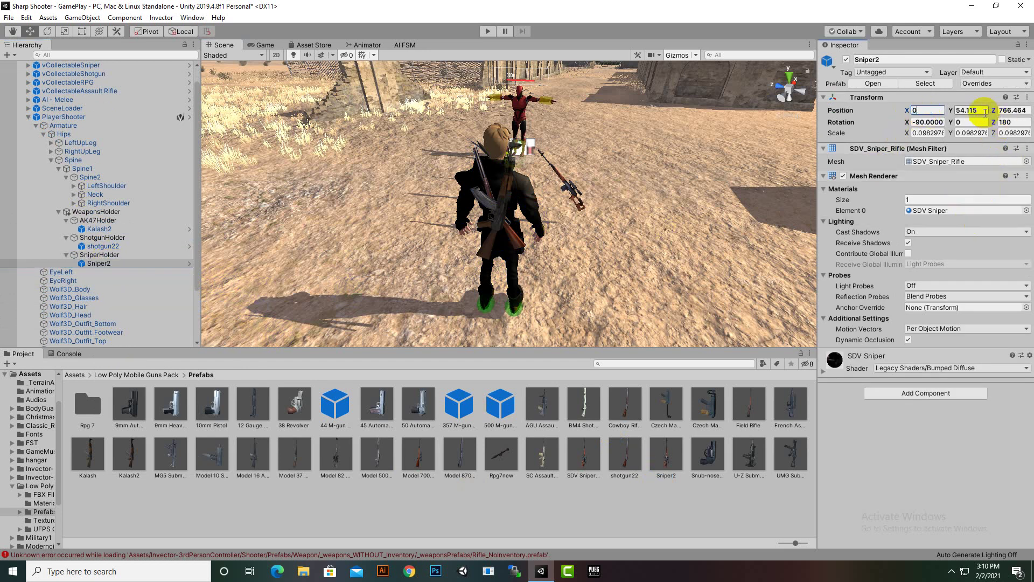
text(0)
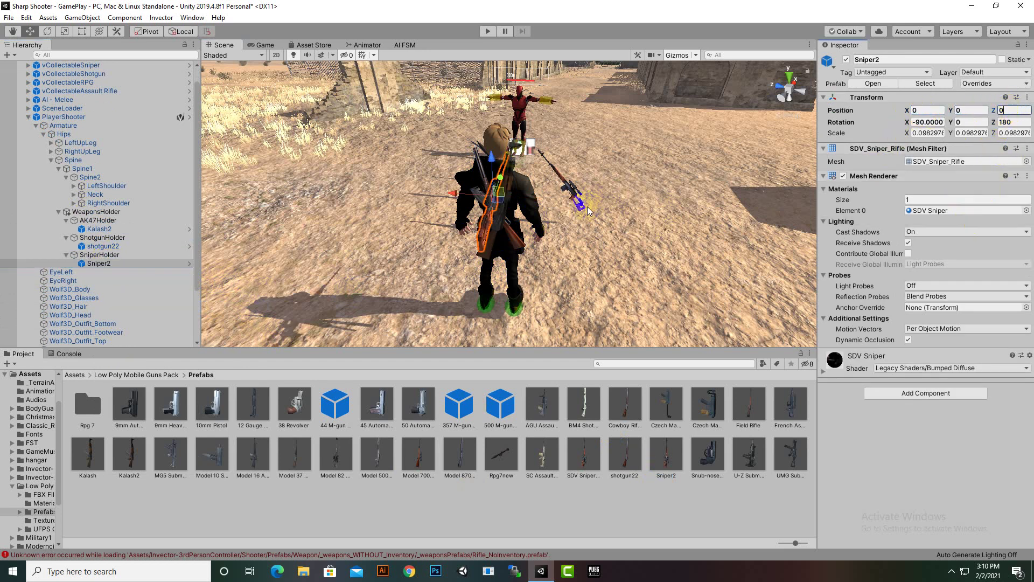
Rotate Sniper2 flat against the back with its muzzle up, at about X 3.8, Y -84.2, Z -33.0.
scroll(422, 267, up, 5)
scroll(478, 222, down, 6)
alt+drag(478, 221, 484, 227)
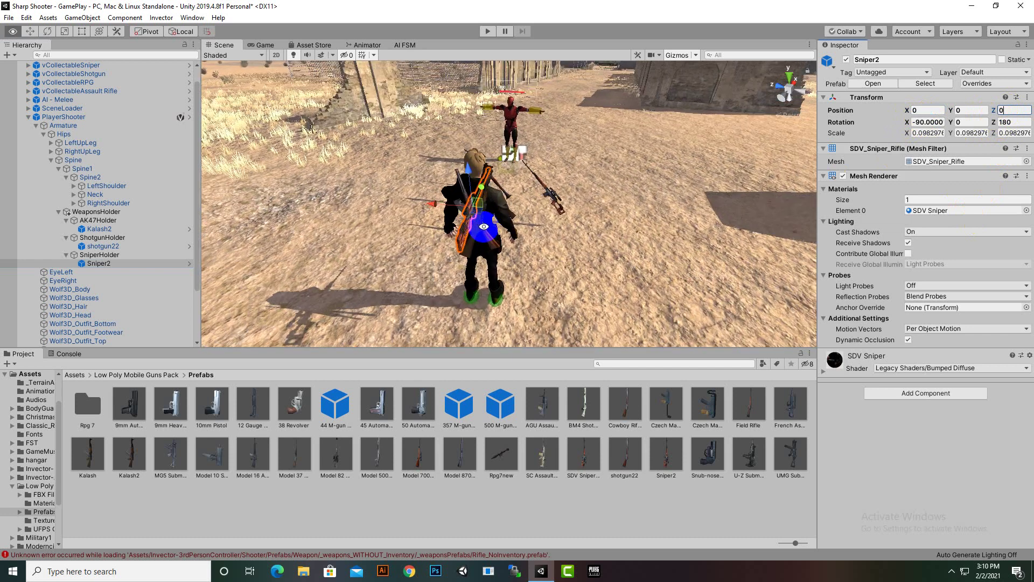
alt+scroll(484, 226, up, 2)
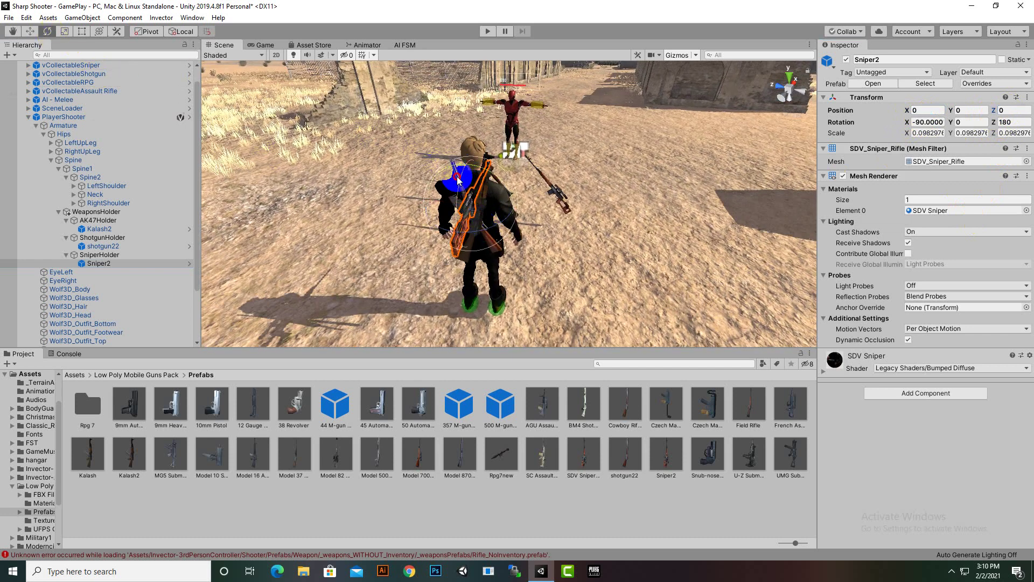
drag(458, 179, 441, 236)
drag(495, 215, 424, 206)
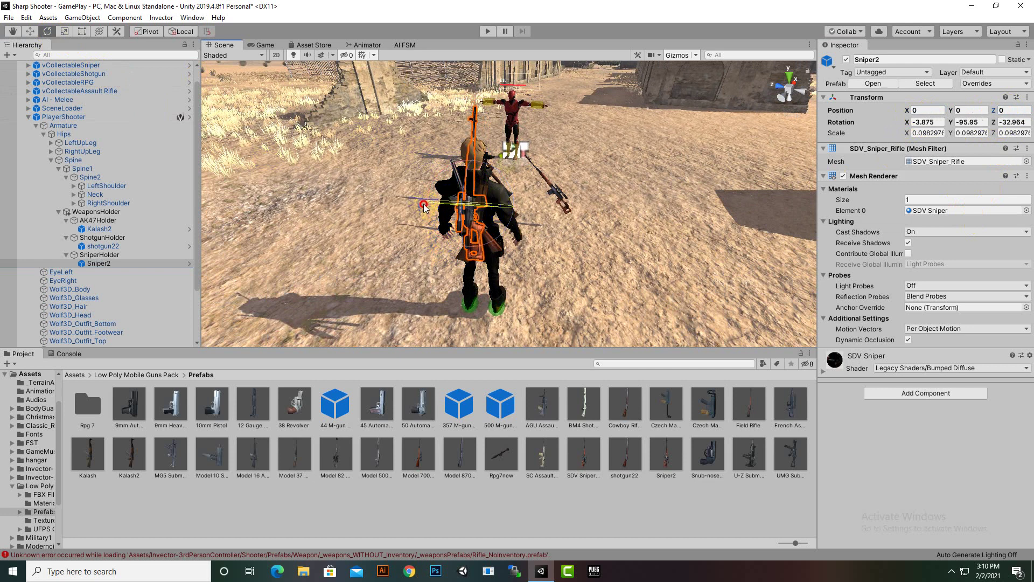
Inspect Sniper2 from the side and tilt it to follow the line of the back, at about Z -11.3.
right_drag(526, 217, 603, 207)
key(w)
middle_drag(606, 200, 605, 179)
right_drag(605, 178, 592, 210)
scroll(590, 206, down, 3)
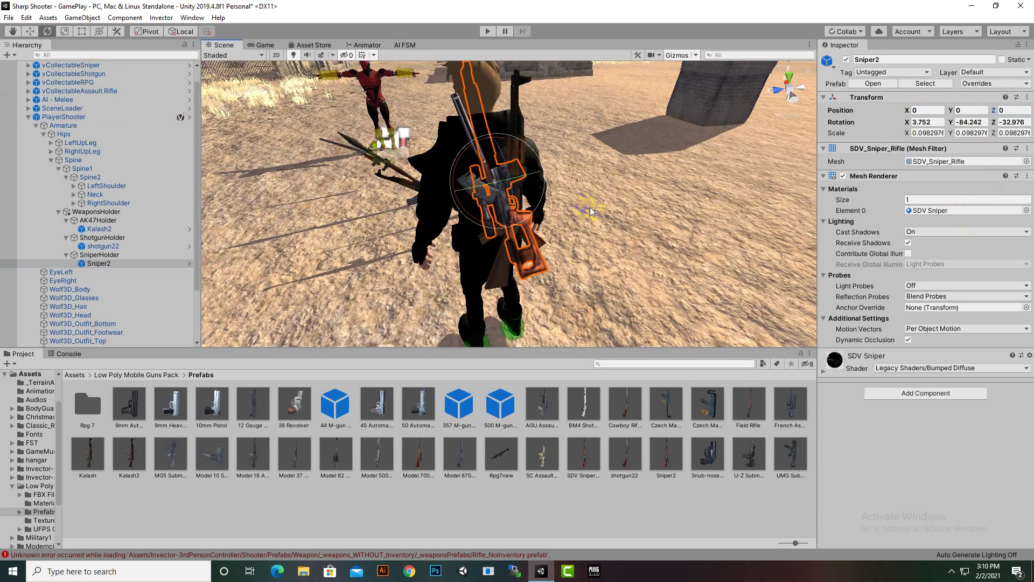
alt+drag(585, 208, 515, 206)
right_drag(516, 206, 475, 269)
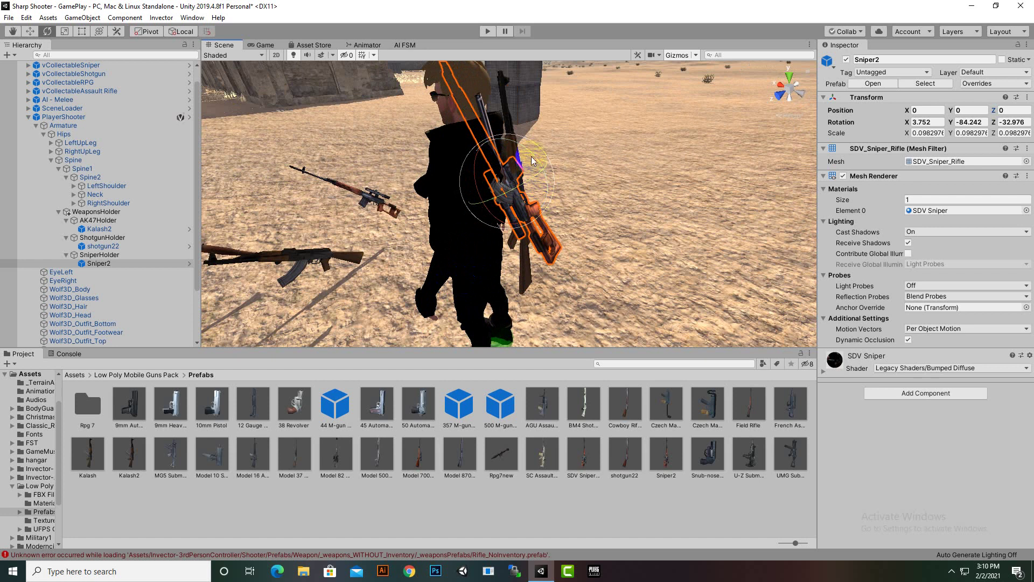
drag(531, 160, 555, 185)
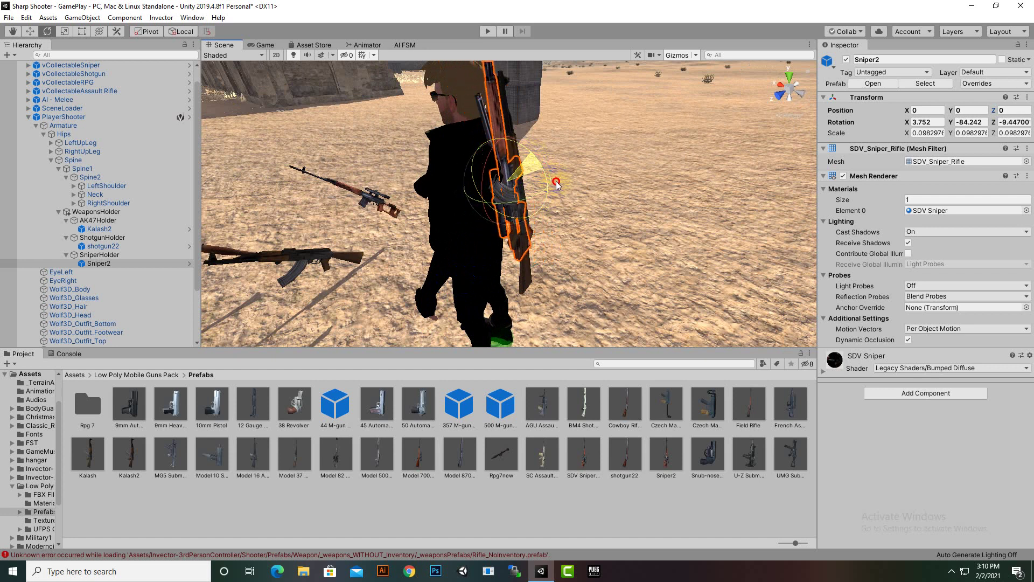
Lower Sniper2 along the back and shift it toward the right shoulder, to about X 0.052, Y -0.226, Z -0.051.
click(29, 31)
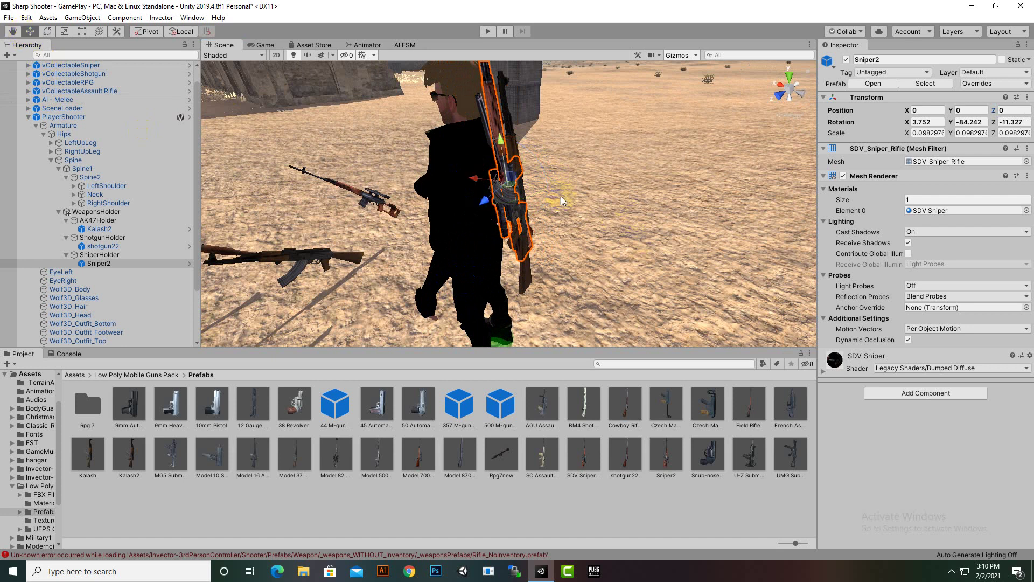
drag(499, 141, 508, 182)
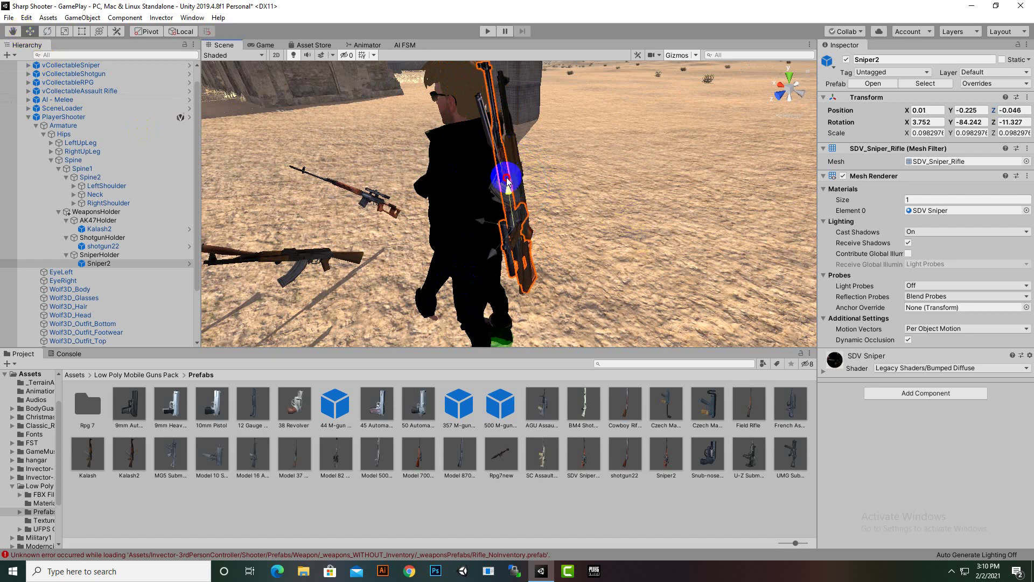
alt+drag(665, 211, 514, 208)
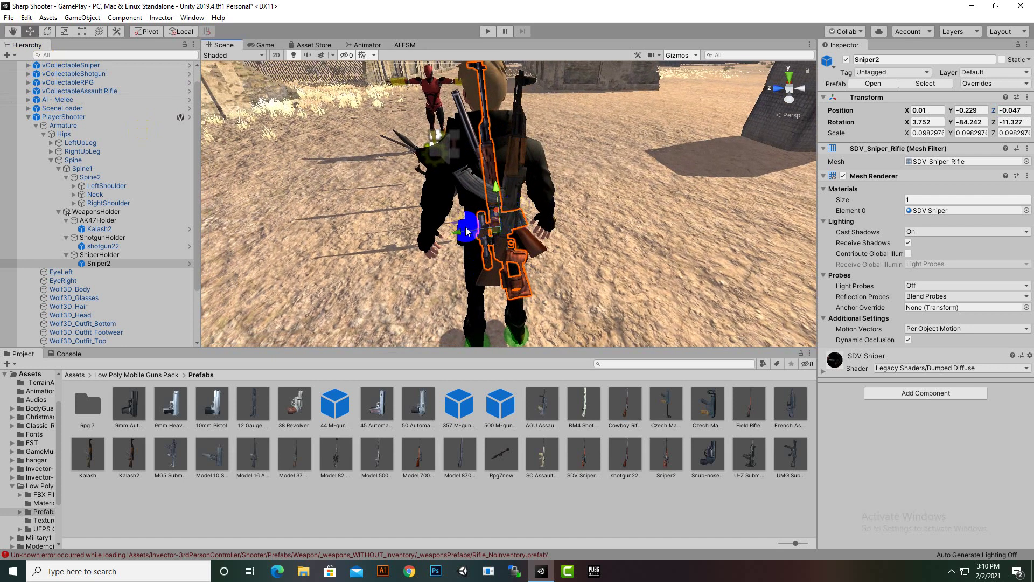
mouse_move(466, 232)
mouse_down()
mouse_move(434, 231)
mouse_move(499, 231)
mouse_move(461, 228)
mouse_up()
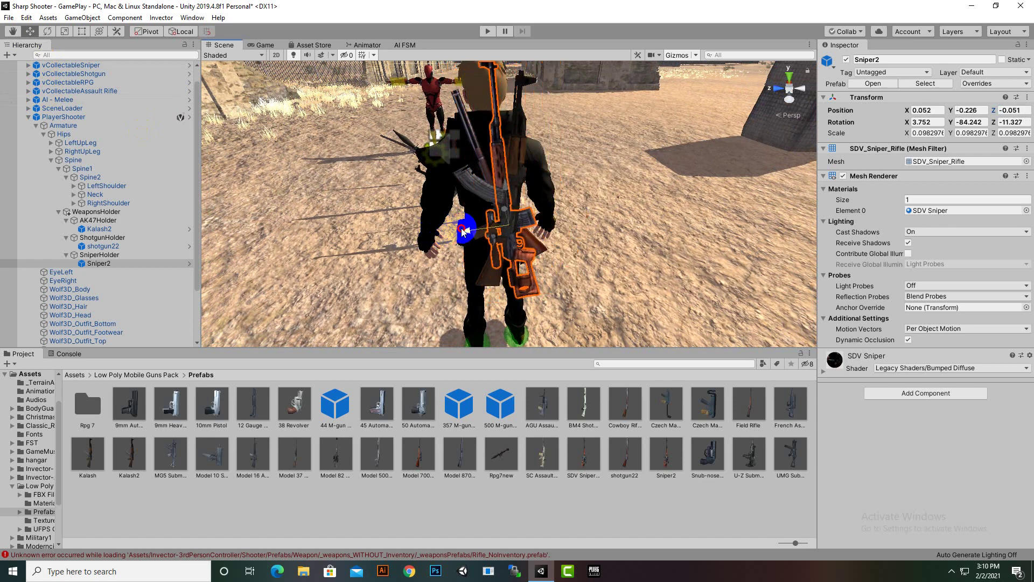
Move Sniper2 backward, clear of the other weapons, to about X 0.046, Y -0.216, Z -0.103.
alt+drag(613, 279, 554, 234)
scroll(516, 193, up, 4)
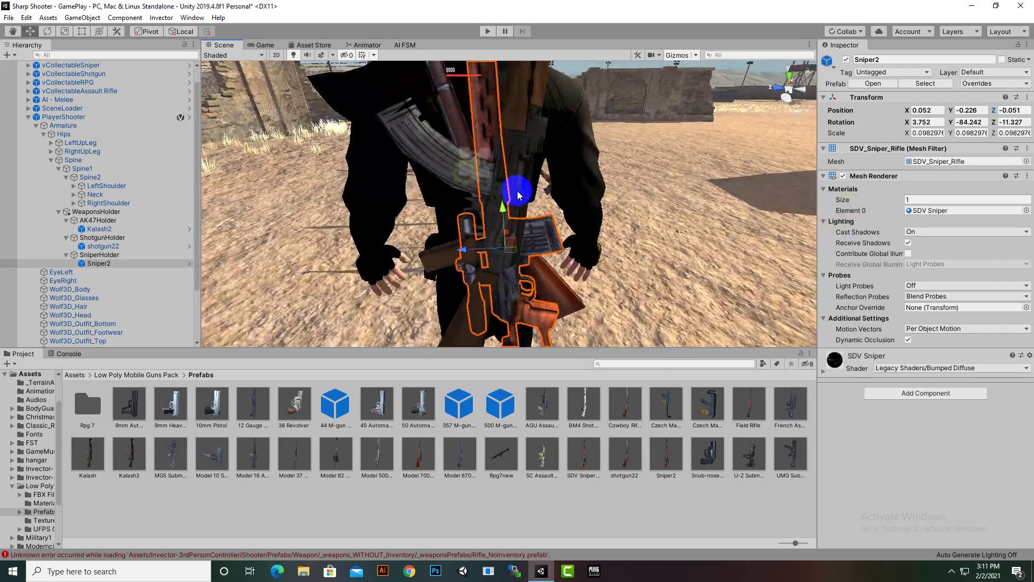
alt+drag(655, 239, 799, 250)
drag(501, 234, 492, 209)
scroll(516, 224, down, 5)
scroll(473, 197, up, 2)
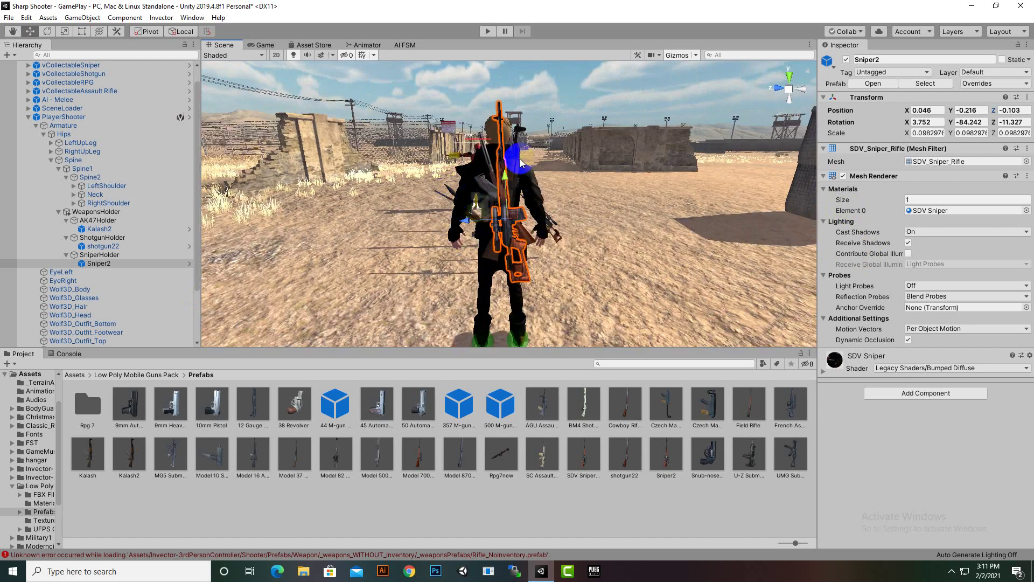
Rotate ShotgunHolder so the shotgun lies more diagonally across the back, at about X 1.8, Y -4.5, Z 14.6.
click(105, 240)
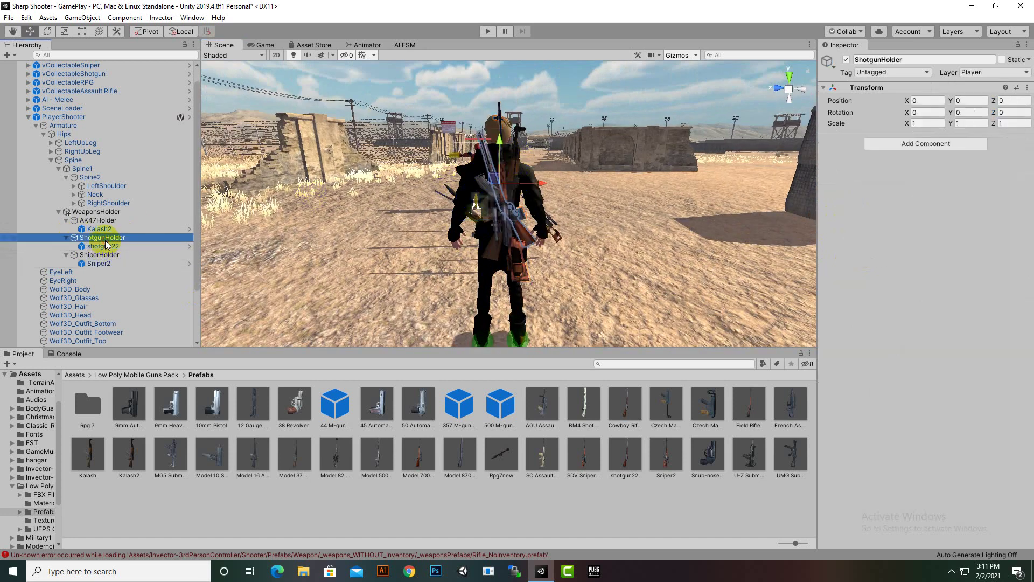
click(47, 32)
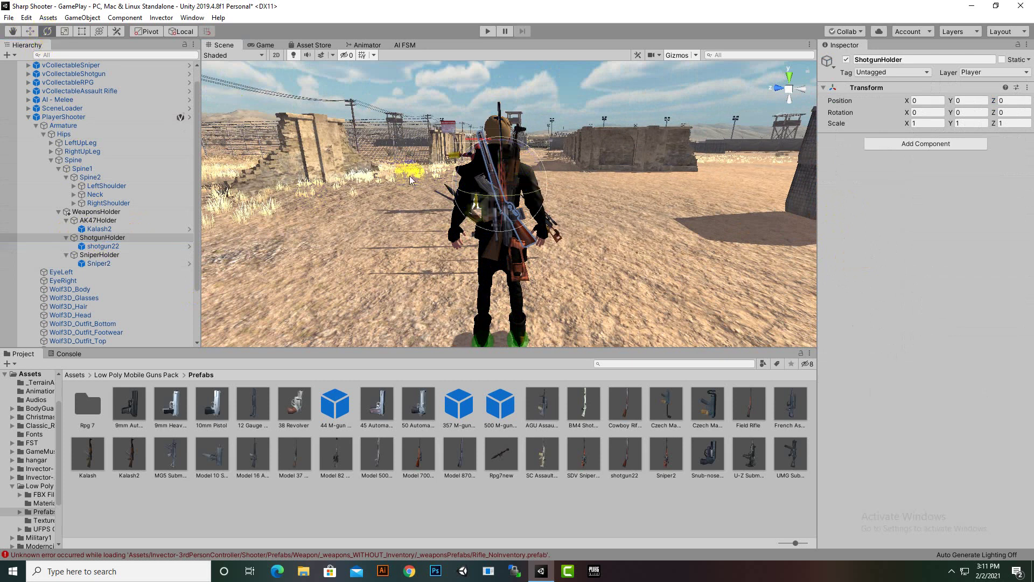
drag(460, 160, 437, 170)
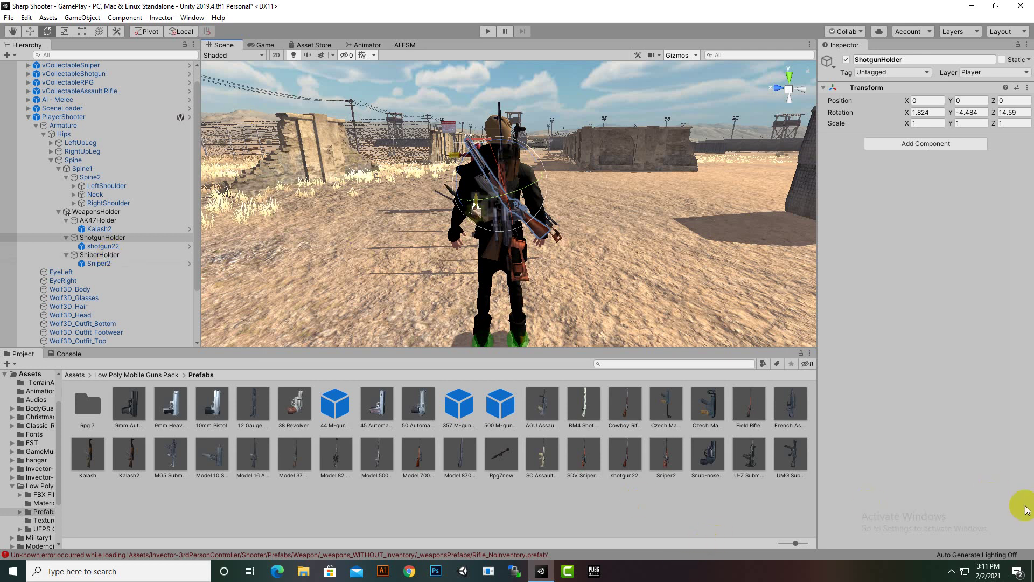
click(953, 571)
click(920, 550)
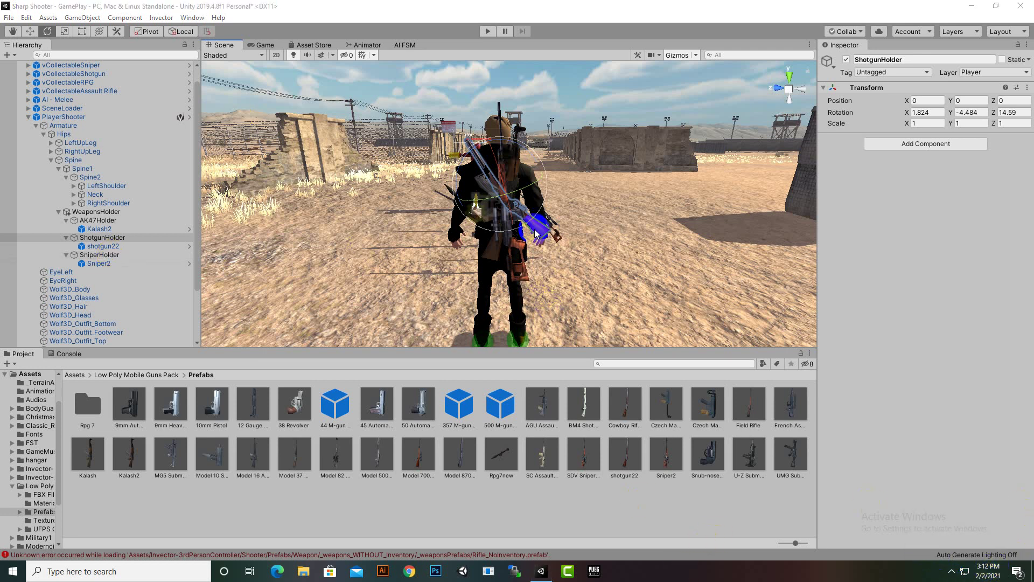
scroll(522, 183, up, 4)
scroll(519, 173, down, 2)
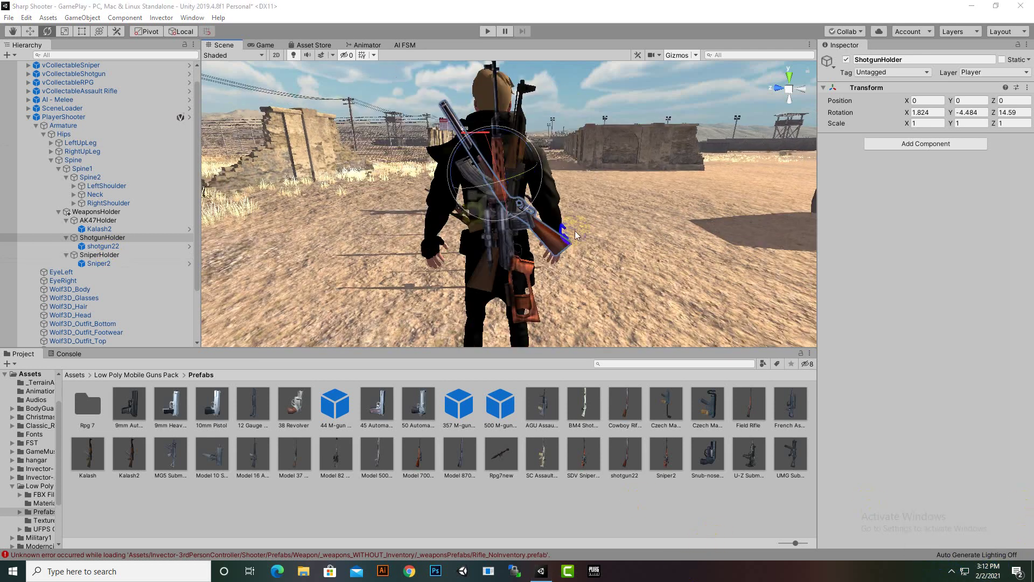
Rotate AK47Holder, ShotgunHolder and SniperHolder together so the weapons lean along the back, with AK47Holder at about X -6.8.
alt+drag(663, 291, 472, 278)
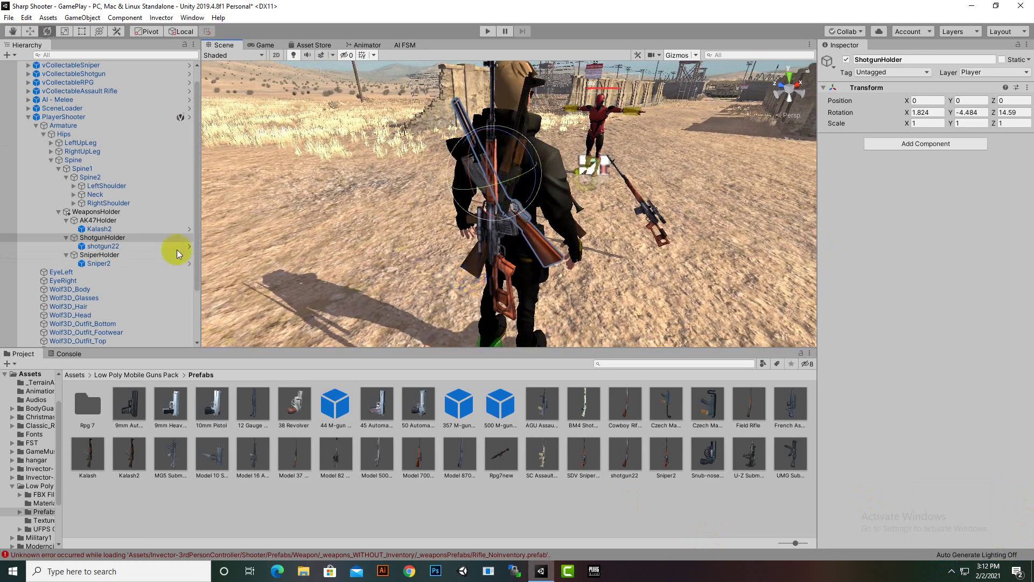
click(64, 240)
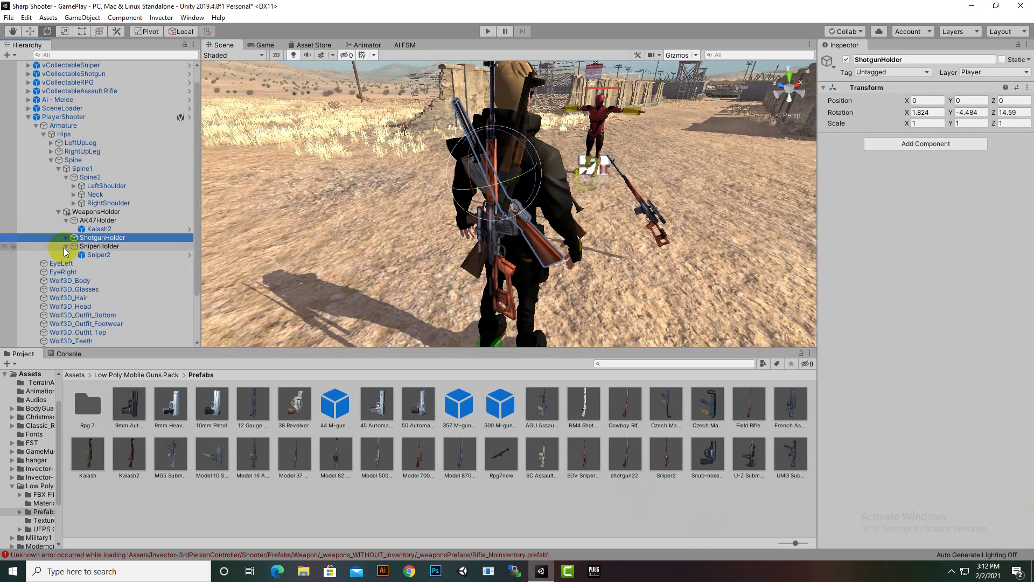
click(66, 246)
click(67, 221)
click(92, 221)
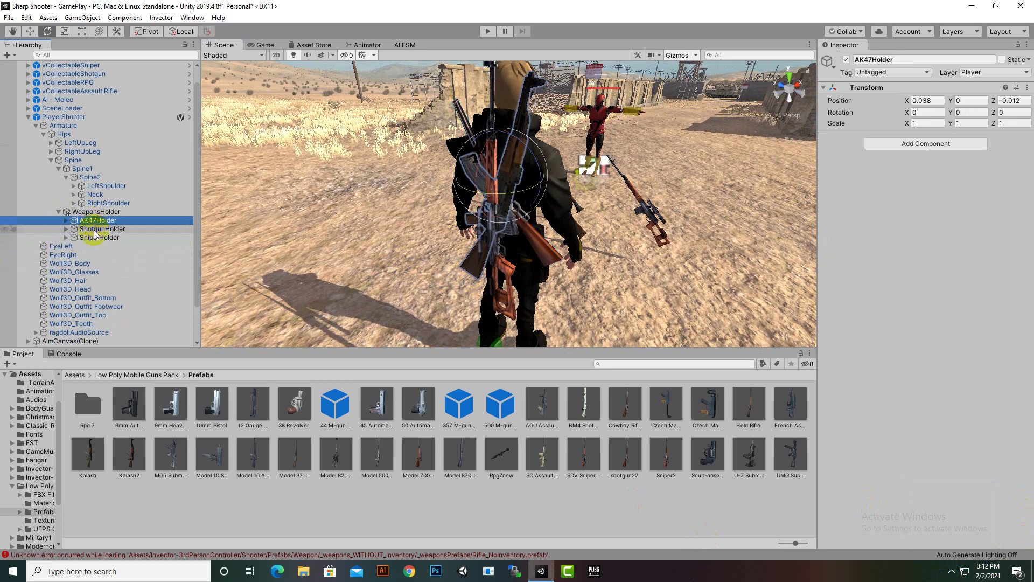
shift+click(96, 238)
right_click(562, 192)
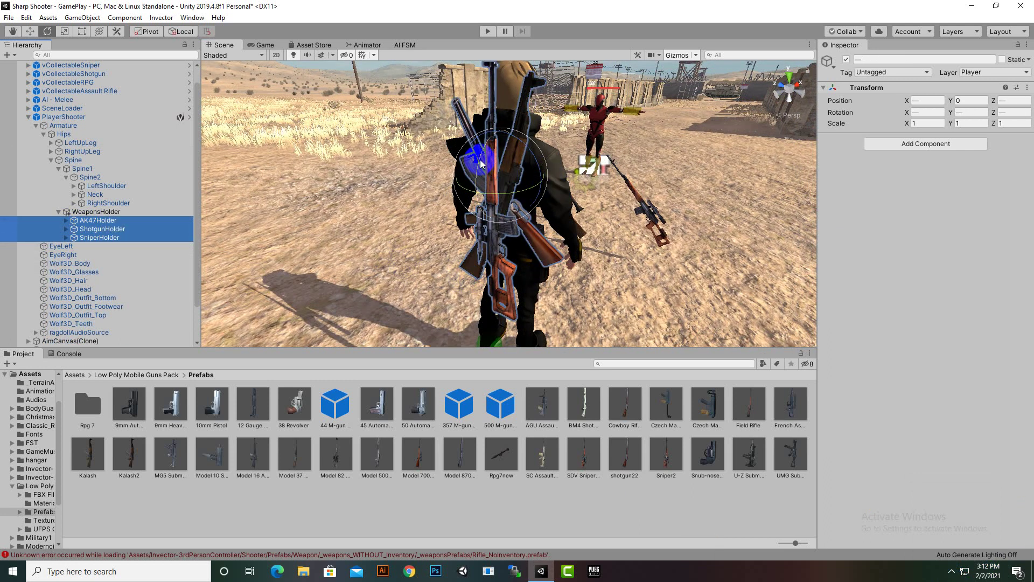
drag(482, 164, 478, 163)
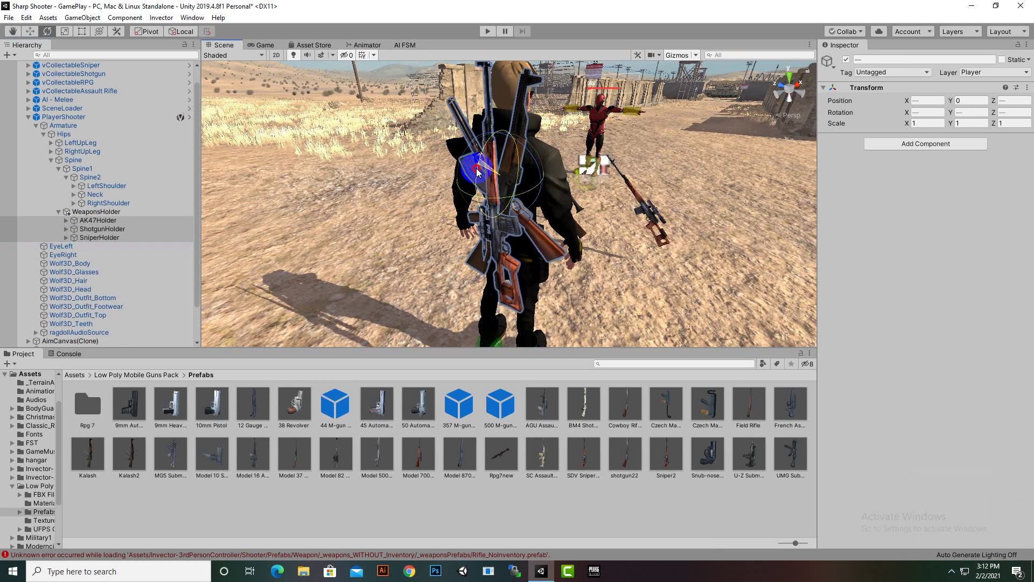
alt+drag(683, 241, 780, 221)
alt+drag(484, 233, 549, 334)
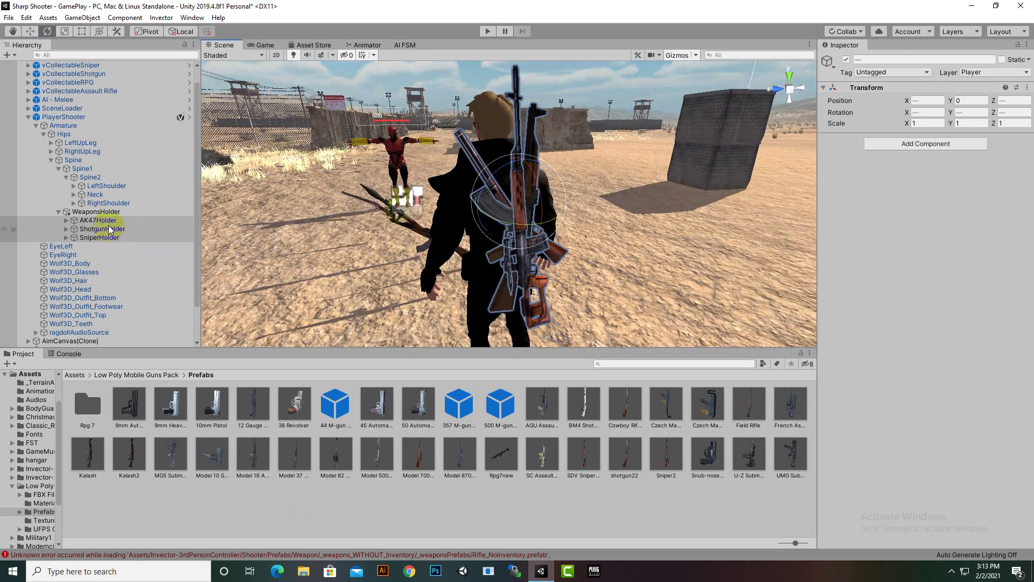
Create an empty child object under WeaponsHolder and name it RPGHolder.
right_click(87, 215)
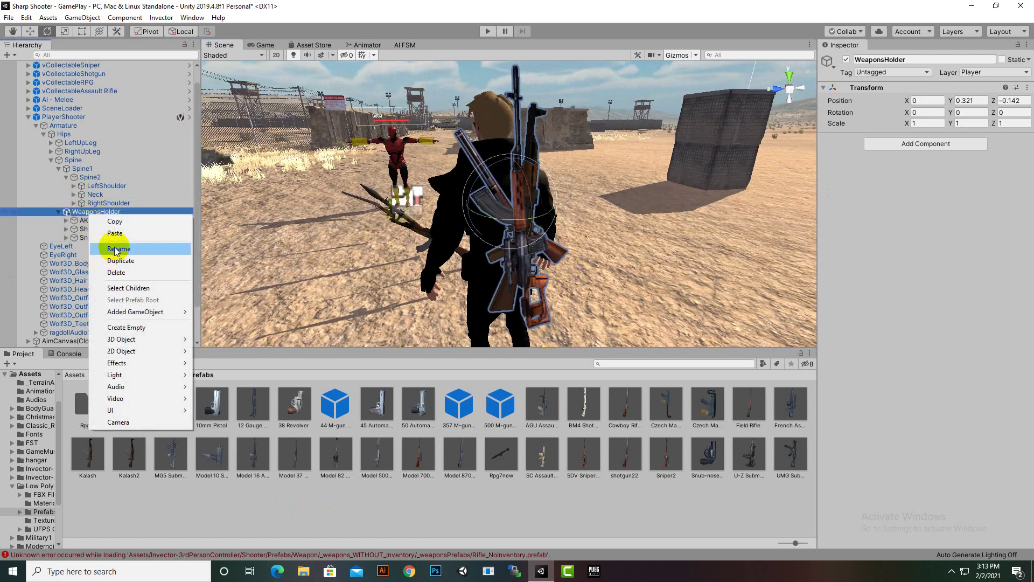
click(130, 327)
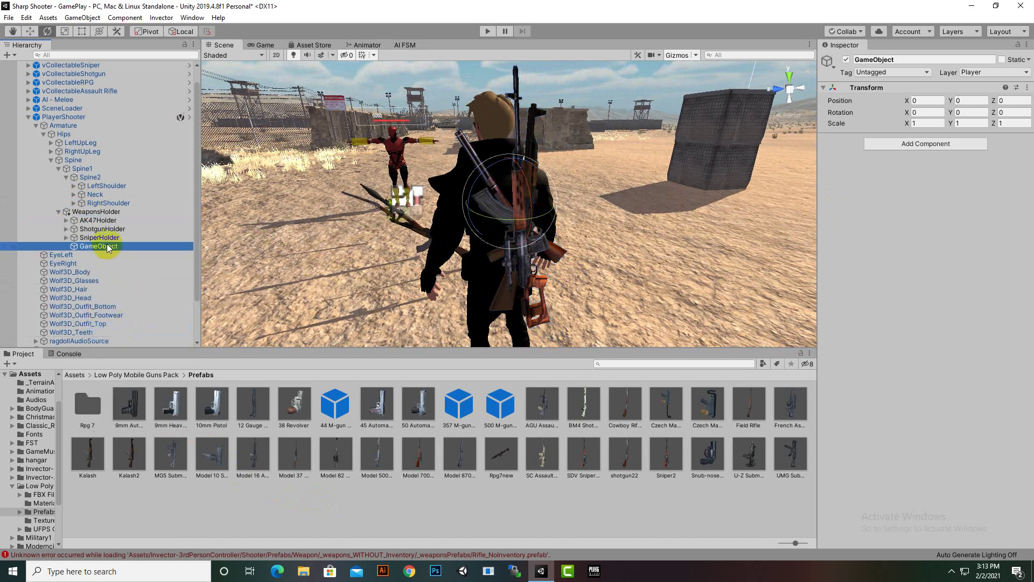
right_click(112, 246)
click(128, 277)
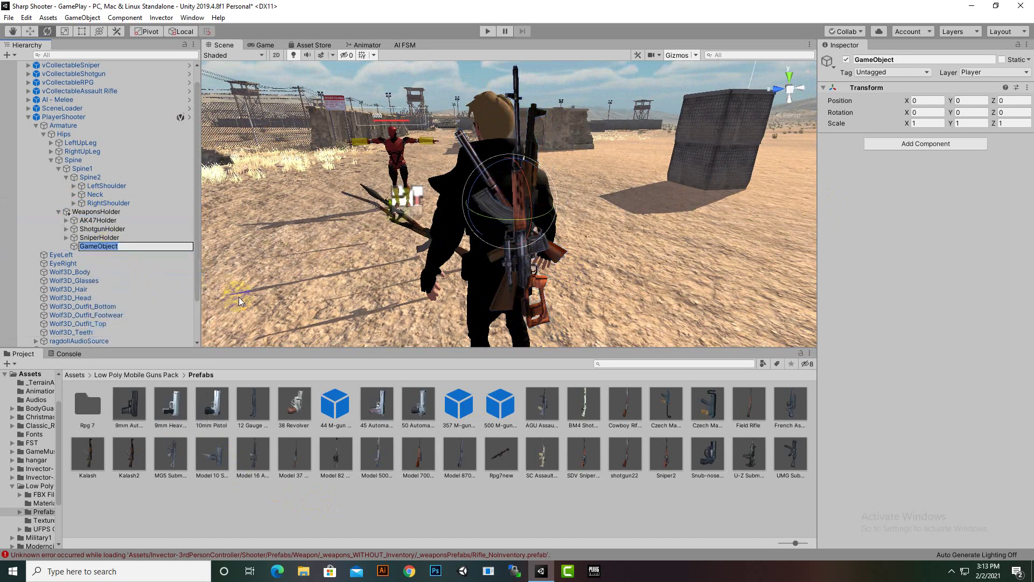
text(RPGHolder)
key(Return)
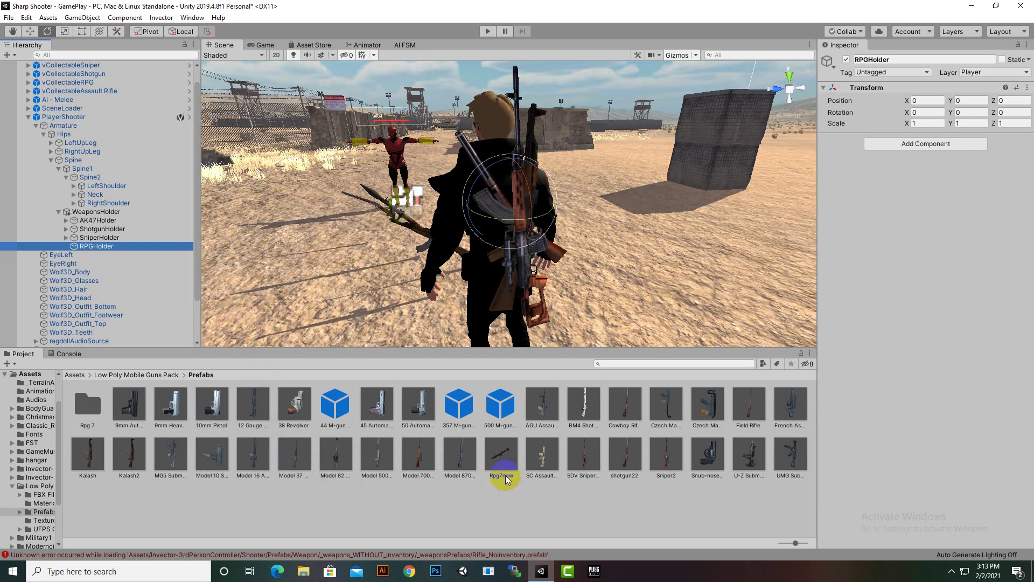
Place the Rpg7new prefab under RPGHolder and set its position to 0, 0, 0.
drag(504, 478, 107, 247)
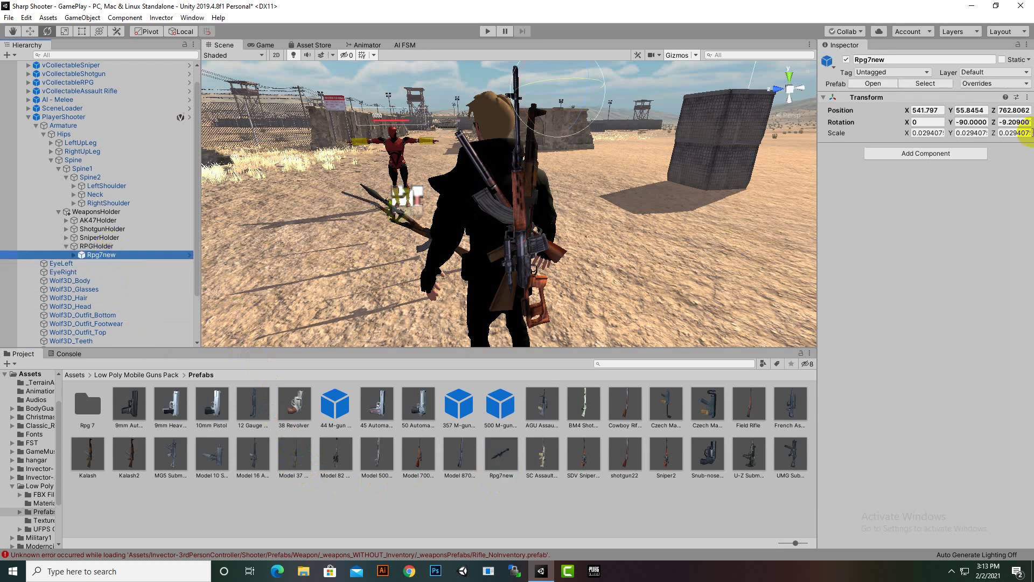
click(931, 111)
text(0)
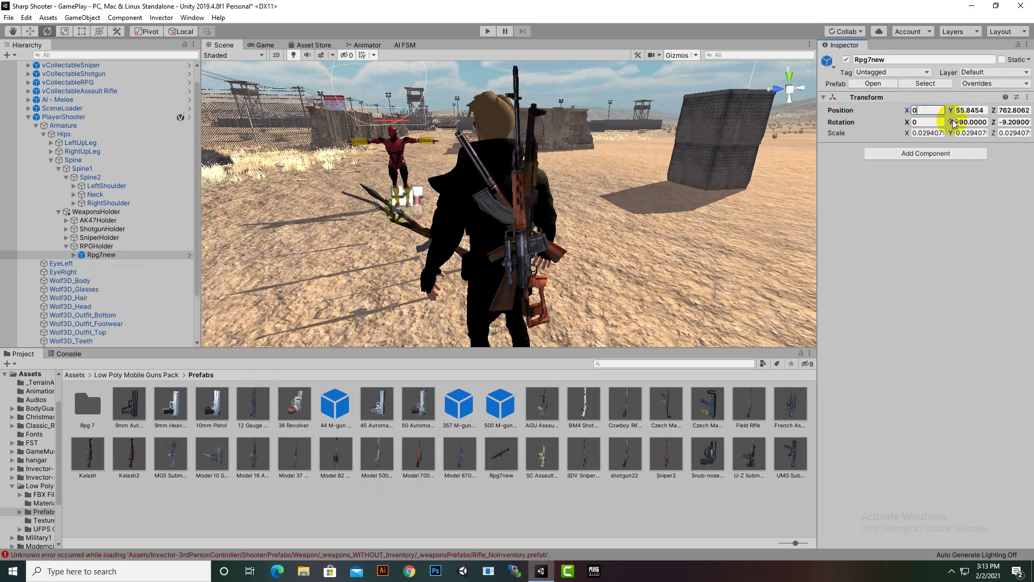
text(0)
key(Tab)
text(0)
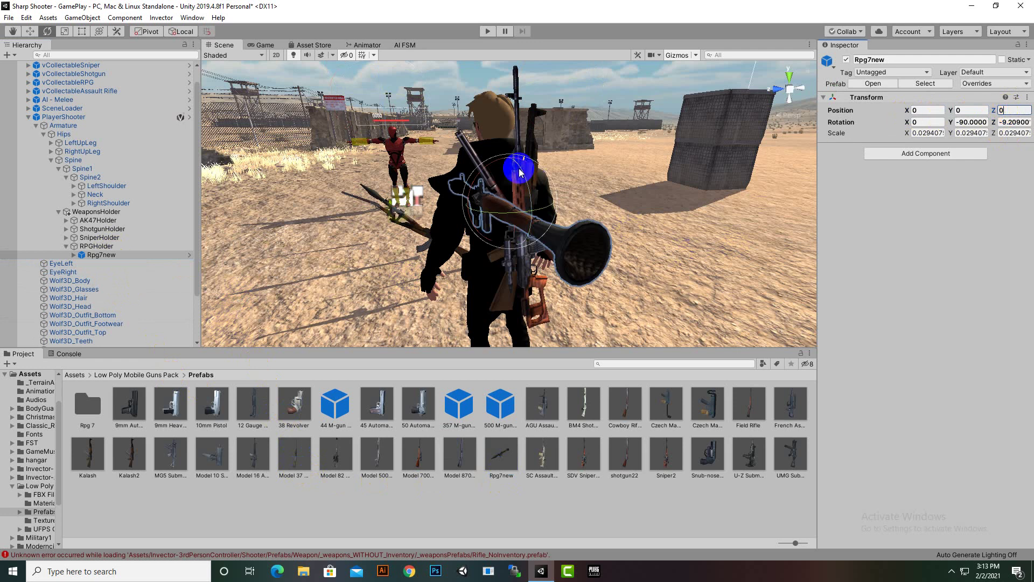
Rotate Rpg7new upright along the character's back, to about X 2.6, Y 5.7, Z 91.5.
drag(533, 185, 684, 272)
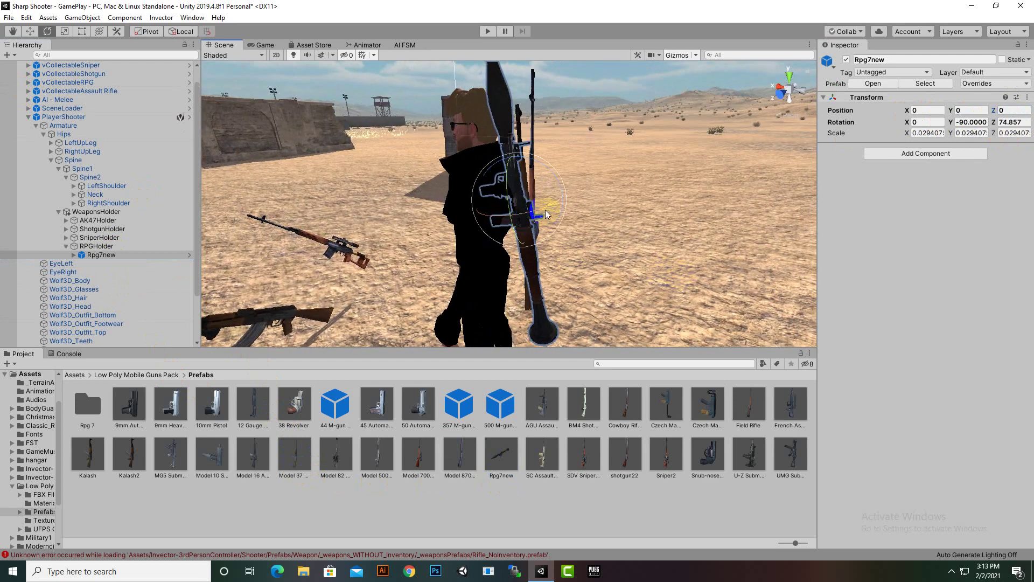
drag(546, 210, 454, 225)
alt+drag(612, 218, 584, 236)
drag(551, 190, 555, 194)
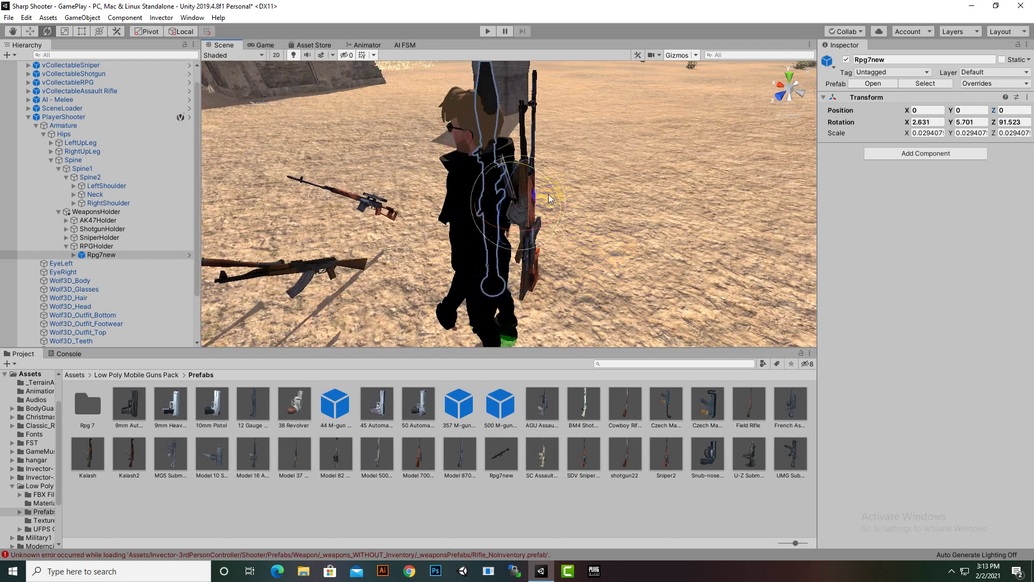
Move Rpg7new backward, clear of the other weapons, to about X -0.023, Y 0.01, Z -0.22.
click(28, 34)
drag(468, 204, 502, 209)
alt+drag(615, 246, 508, 218)
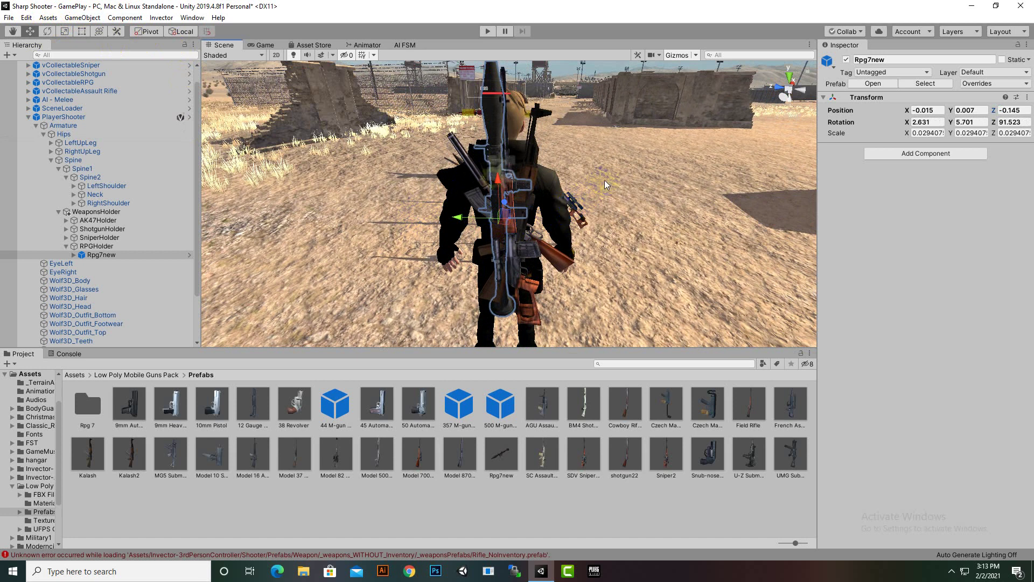
alt+drag(604, 180, 618, 267)
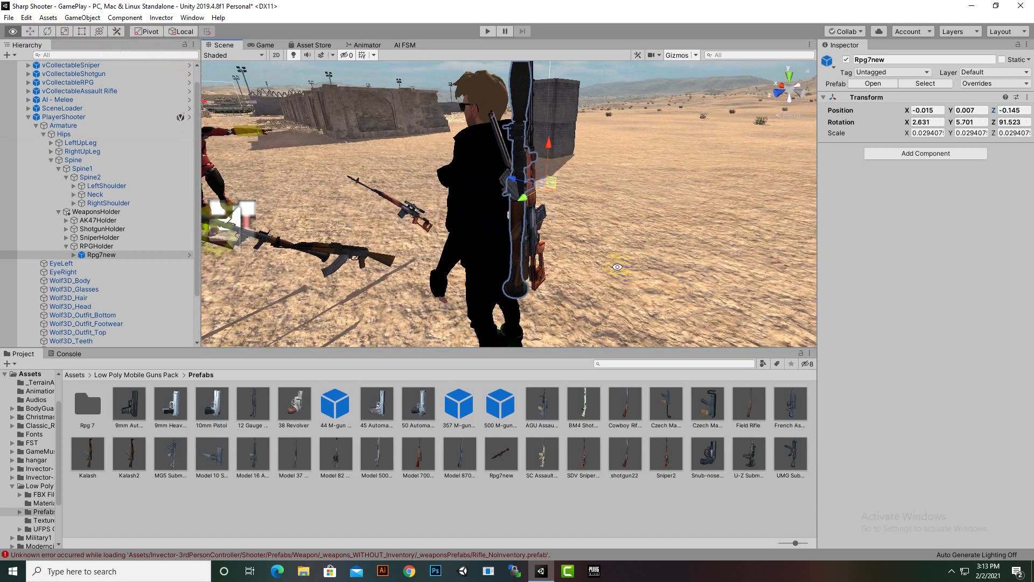
drag(512, 179, 670, 231)
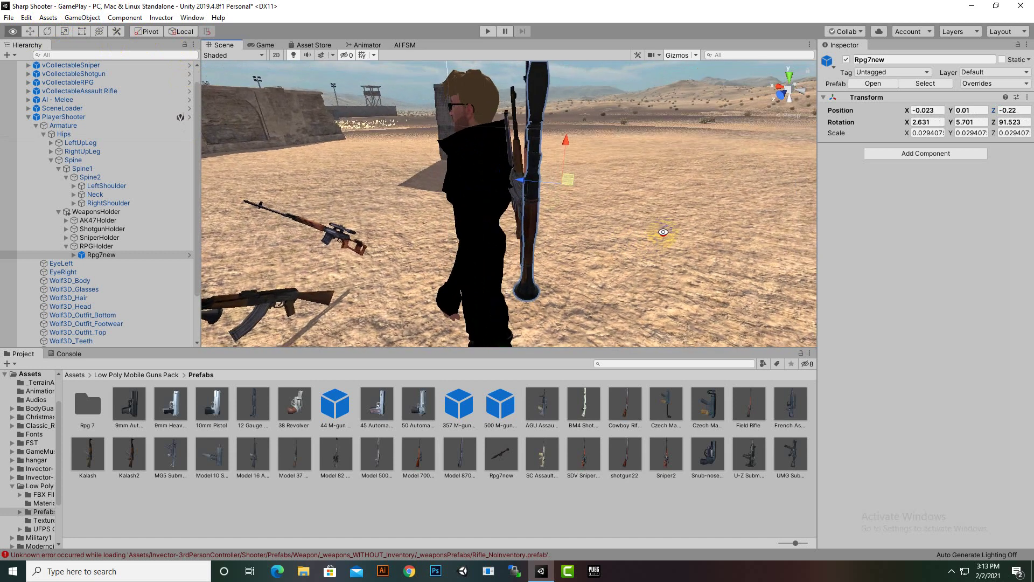
Tilt Rpg7new to about X 7.9, Y 5.8, Z 91.5 and bring it closer to the back, at about Z -0.205.
click(47, 32)
drag(585, 147, 579, 143)
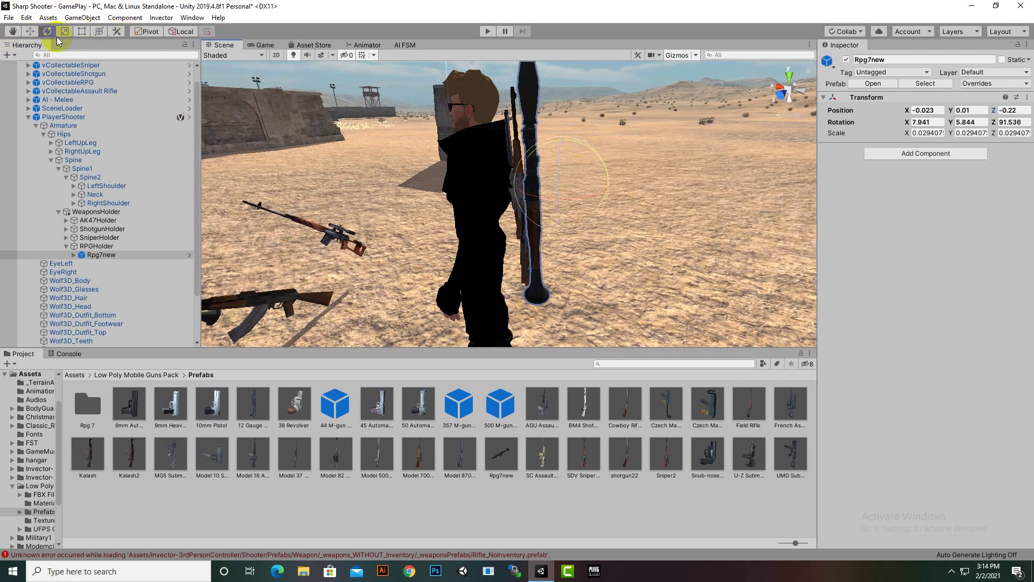
drag(522, 187, 331, 221)
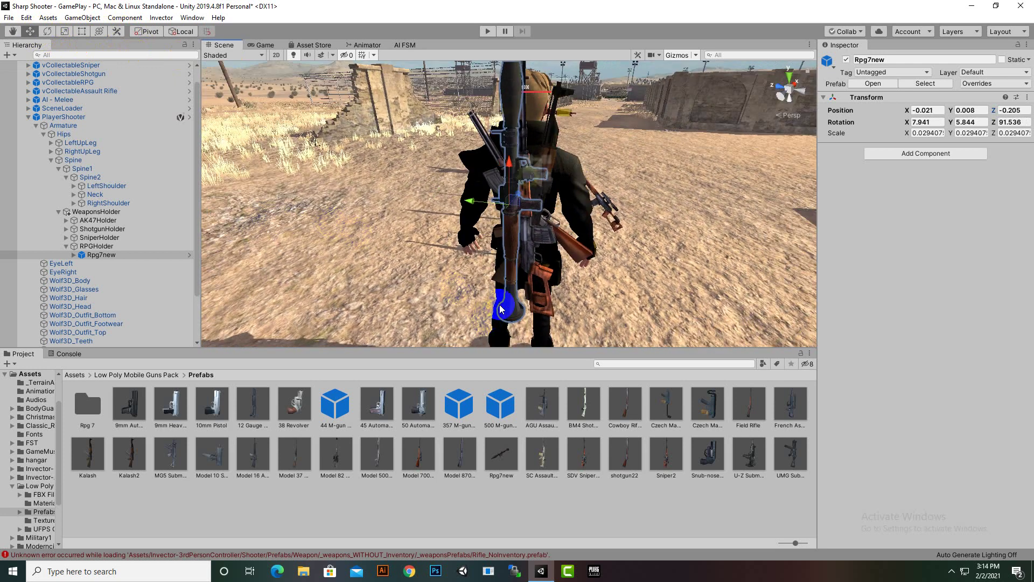
Rotate Sniper2 diagonally across the back to about X -23, Y -78.6, Z -12.3 and shift it to about X 0, Y -0.196, Z -0.094.
click(530, 274)
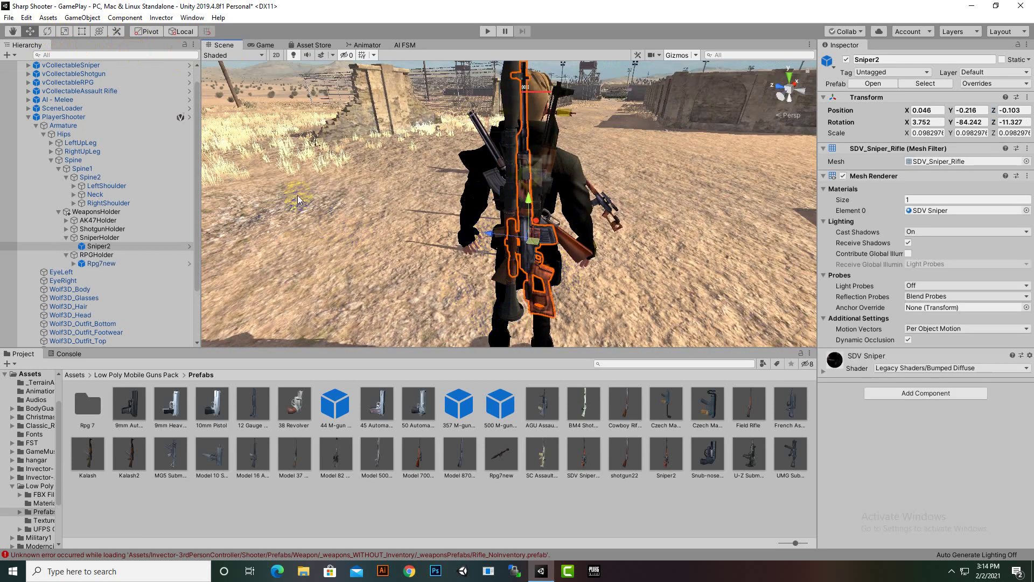
click(46, 33)
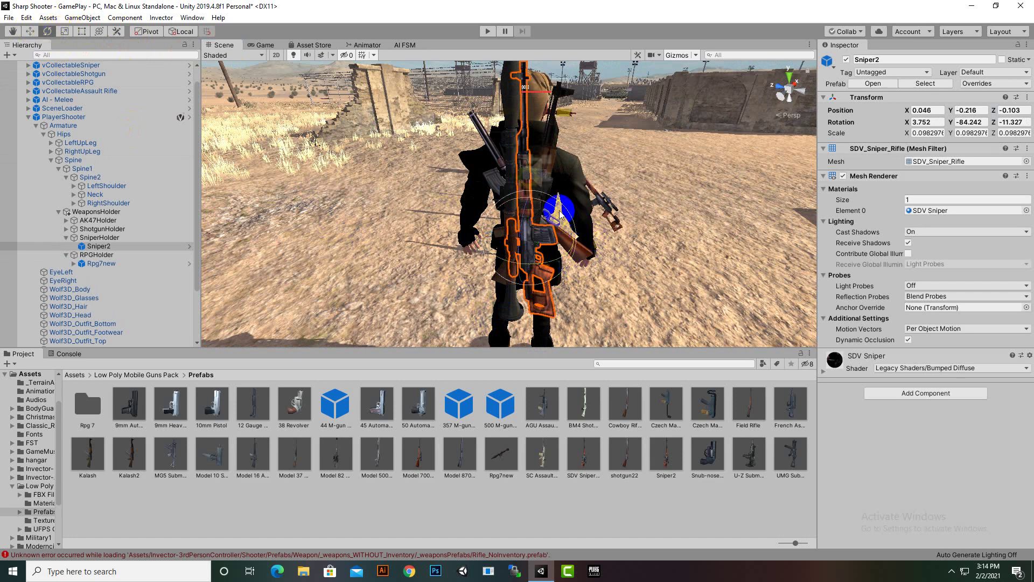
drag(561, 214, 486, 223)
alt+drag(420, 268, 560, 205)
scroll(597, 208, down, 10)
scroll(577, 237, up, 4)
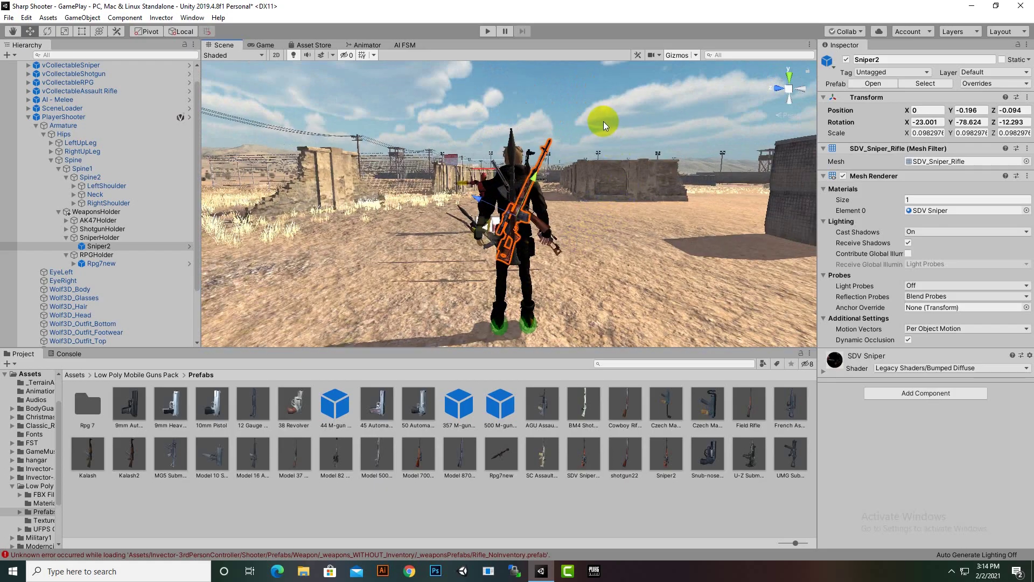
click(603, 121)
alt+drag(532, 239, 431, 248)
Add the V Weapon Holder component to AK47Holder, ShotgunHolder, SniperHolder and RPGHolder at once.
click(66, 254)
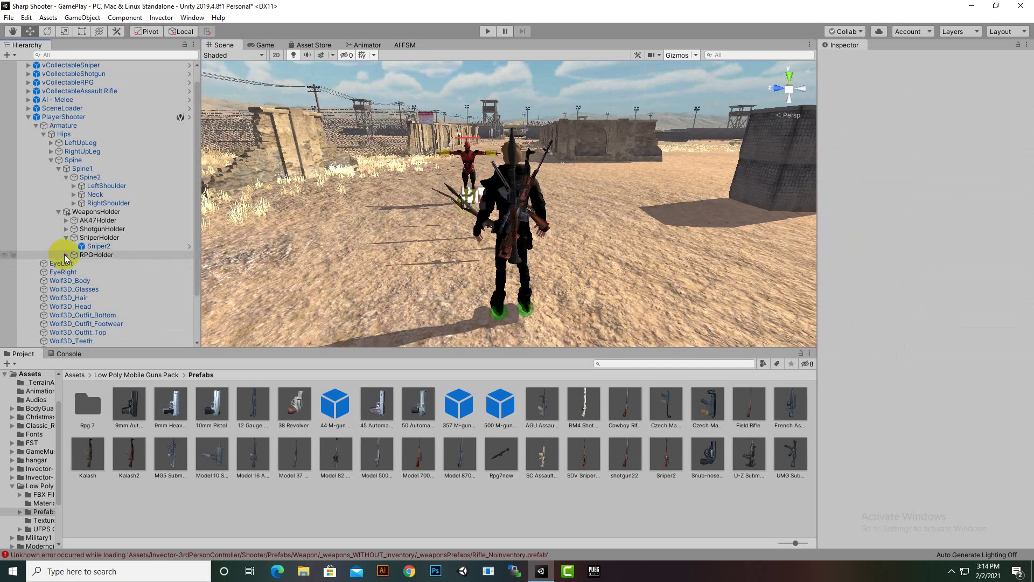
click(65, 238)
click(82, 247)
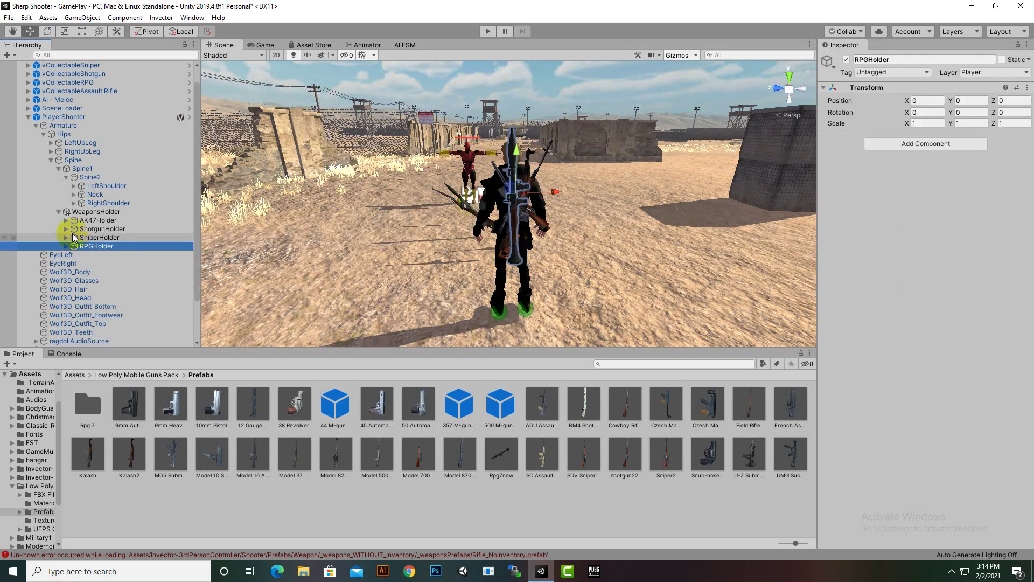
ctrl+click(80, 220)
ctrl+click(83, 230)
ctrl+click(83, 239)
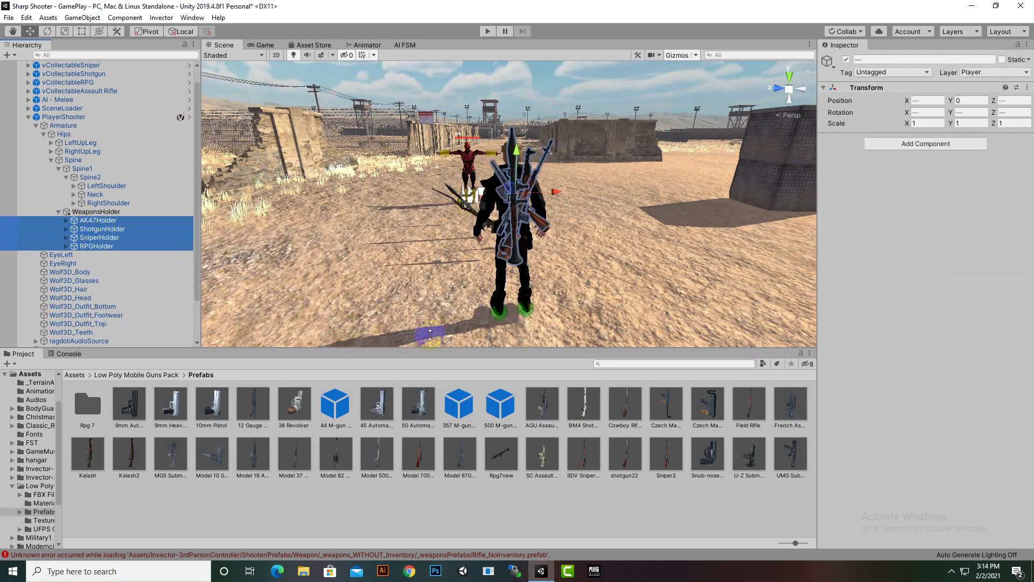
click(929, 146)
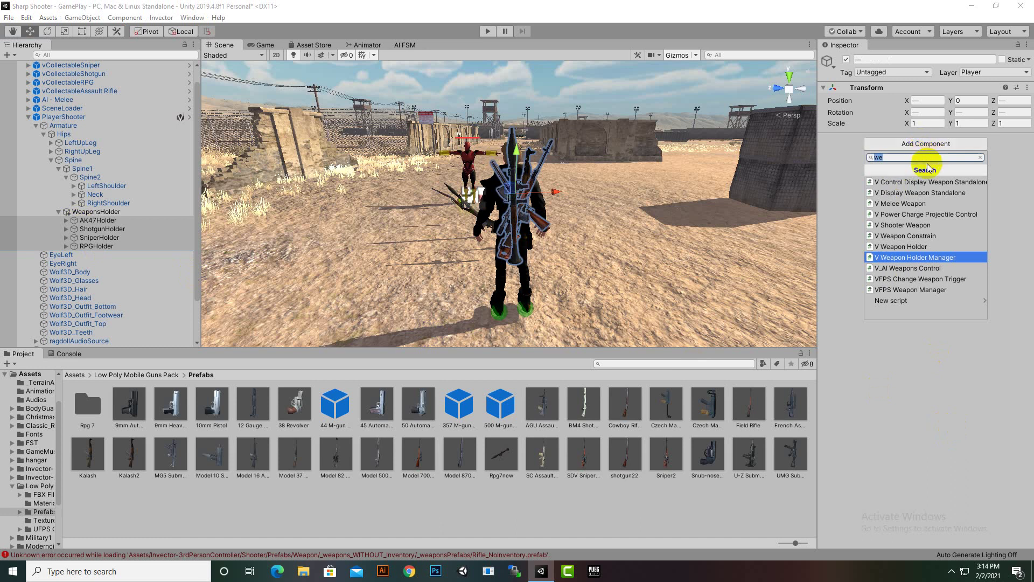
click(911, 246)
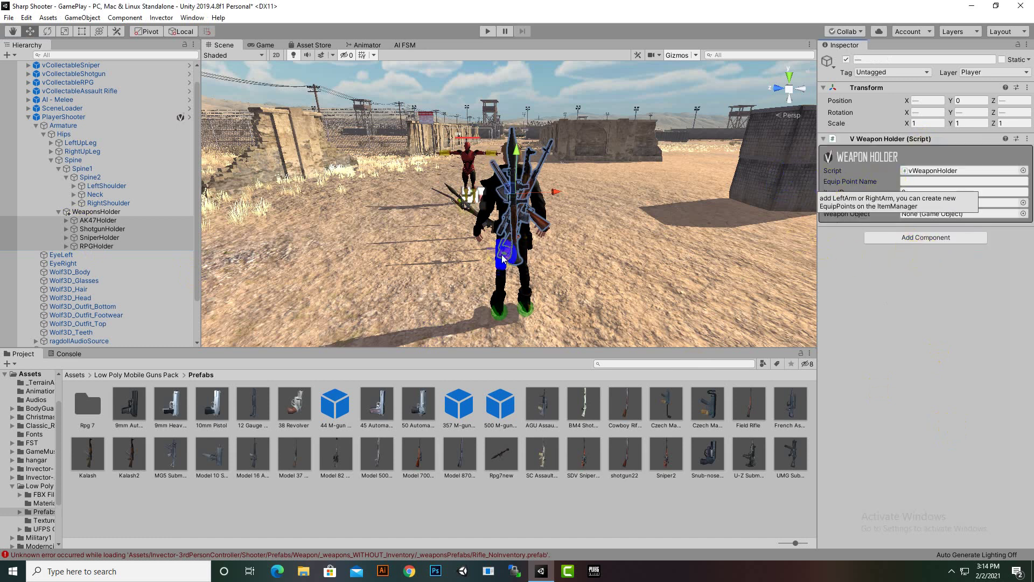
Set the Equip Point Name of all four weapon holders to RightArm.
mouse_move(860, 188)
click(919, 181)
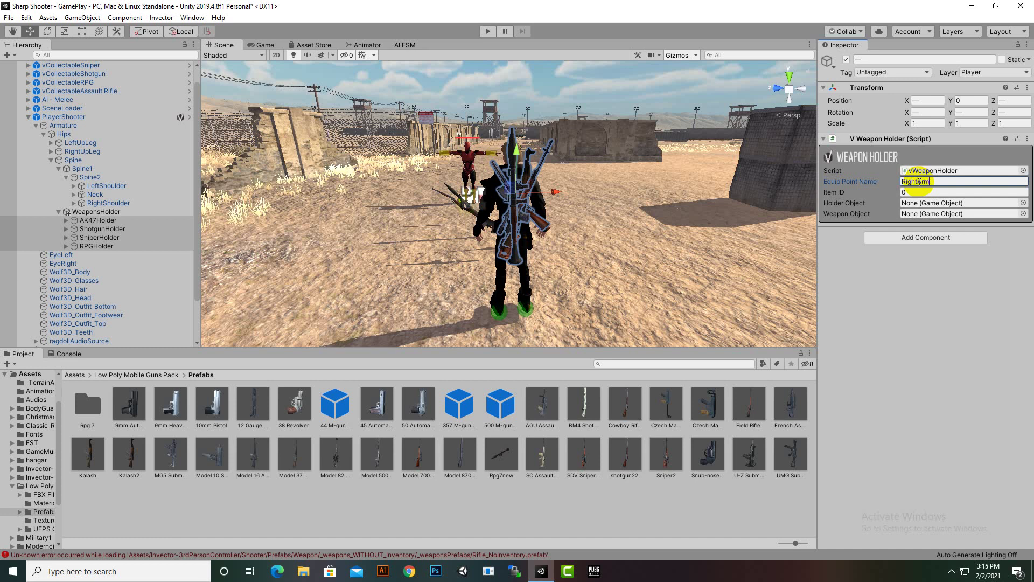
click(951, 183)
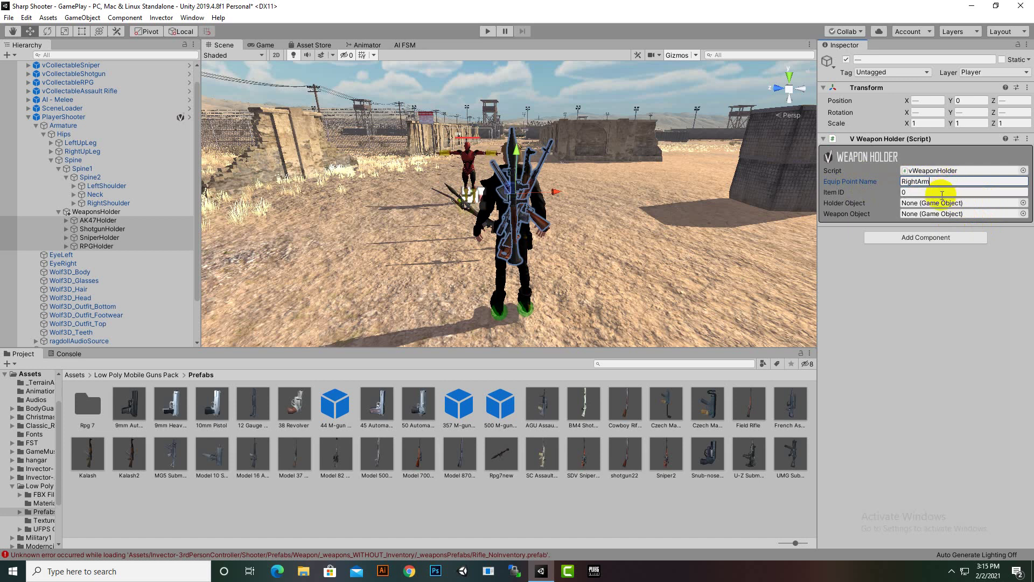
click(923, 192)
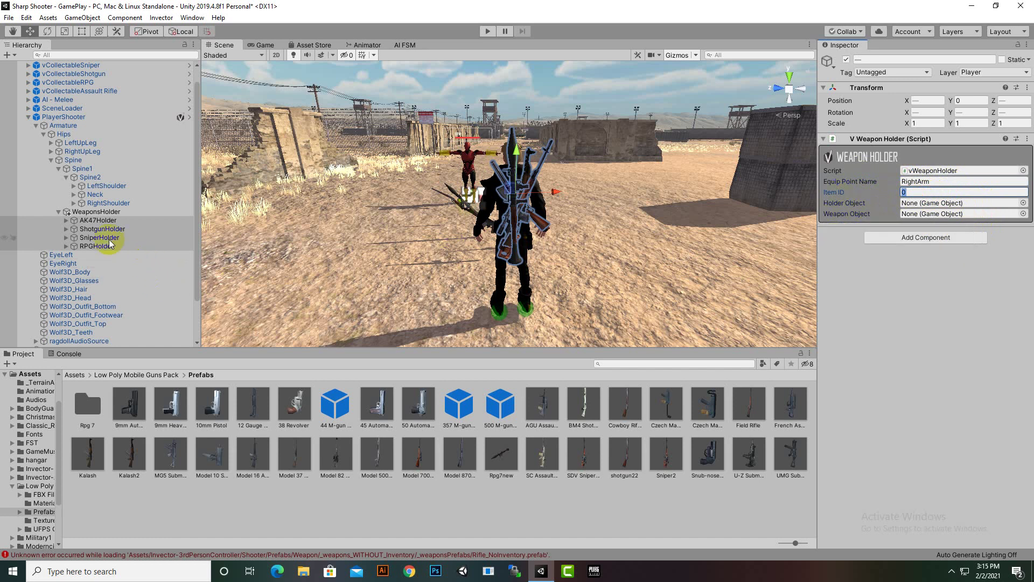
Open the item list from PlayerShooter's V Item Manager and enlarge its window beside the hierarchy.
click(92, 221)
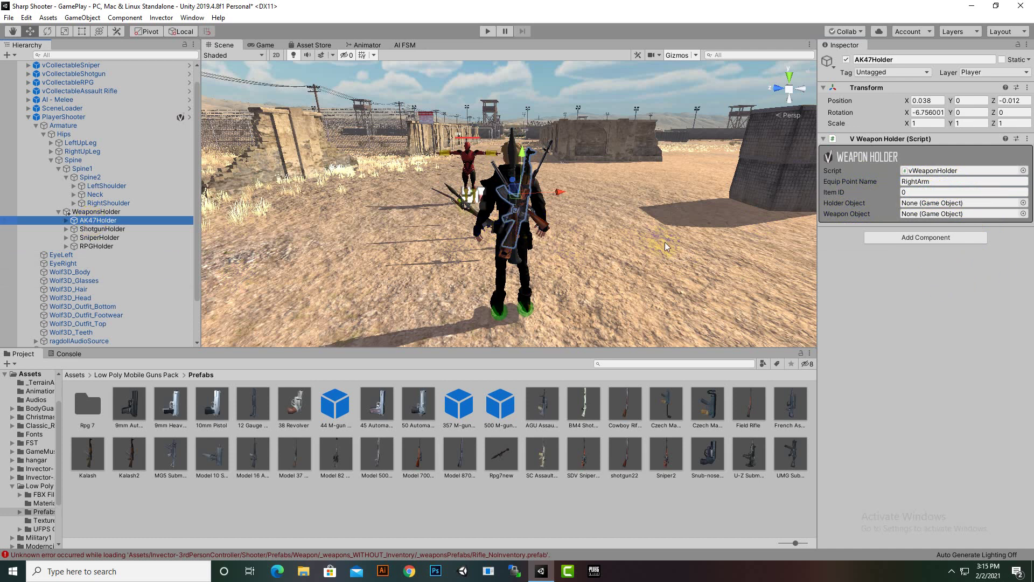
click(58, 117)
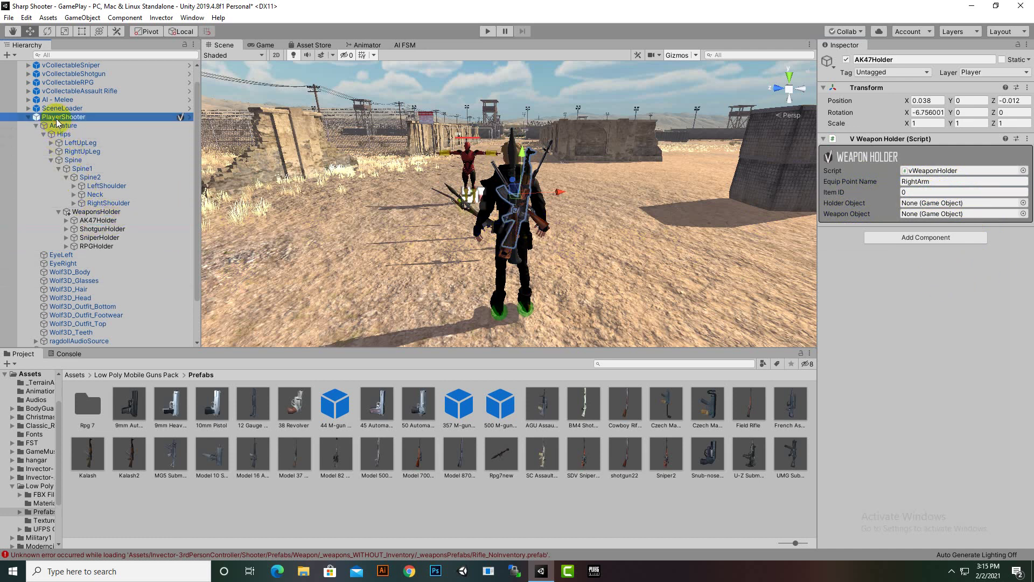
scroll(968, 420, down, 15)
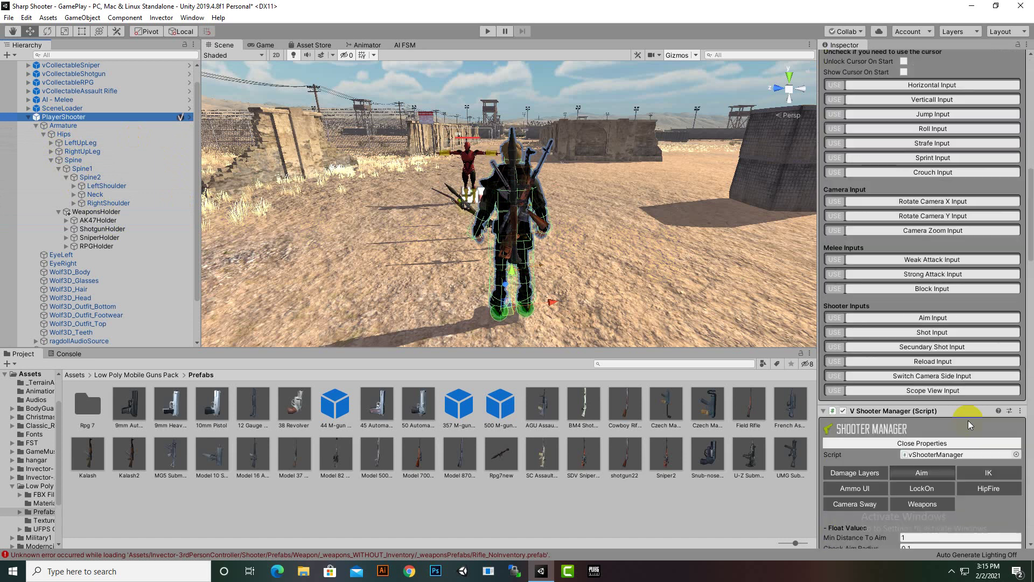
scroll(952, 424, down, 15)
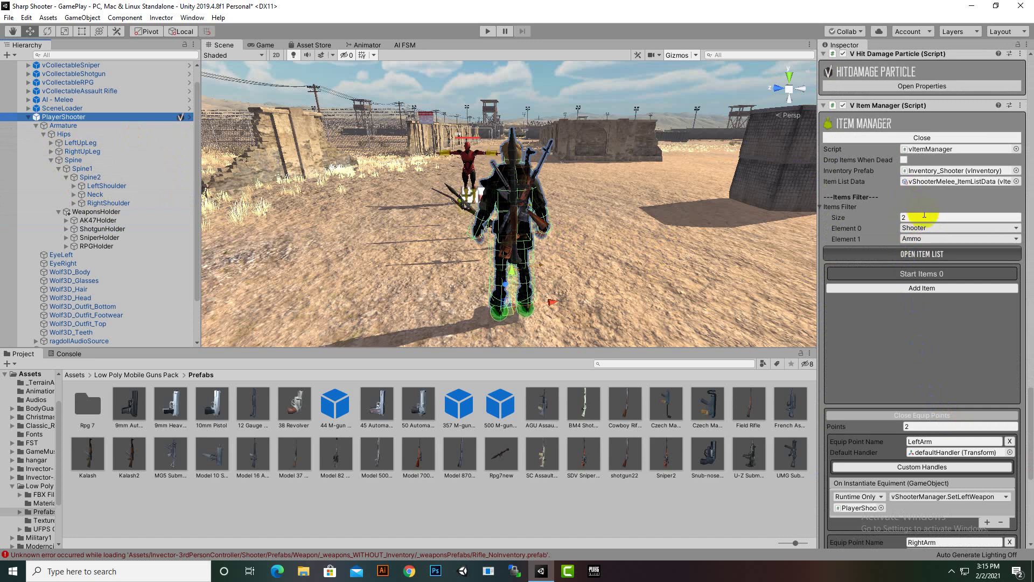
click(922, 257)
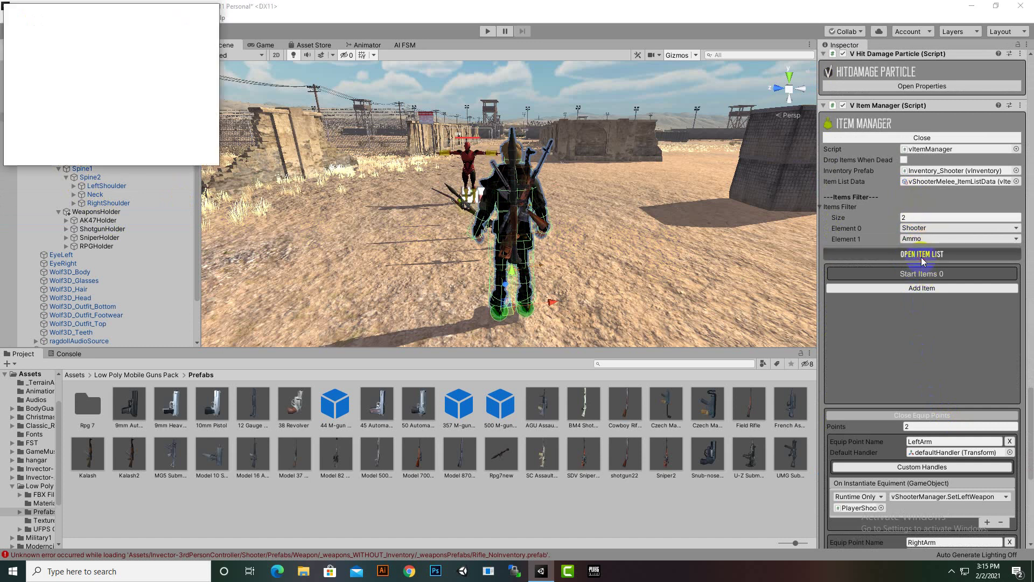
drag(96, 6, 266, 49)
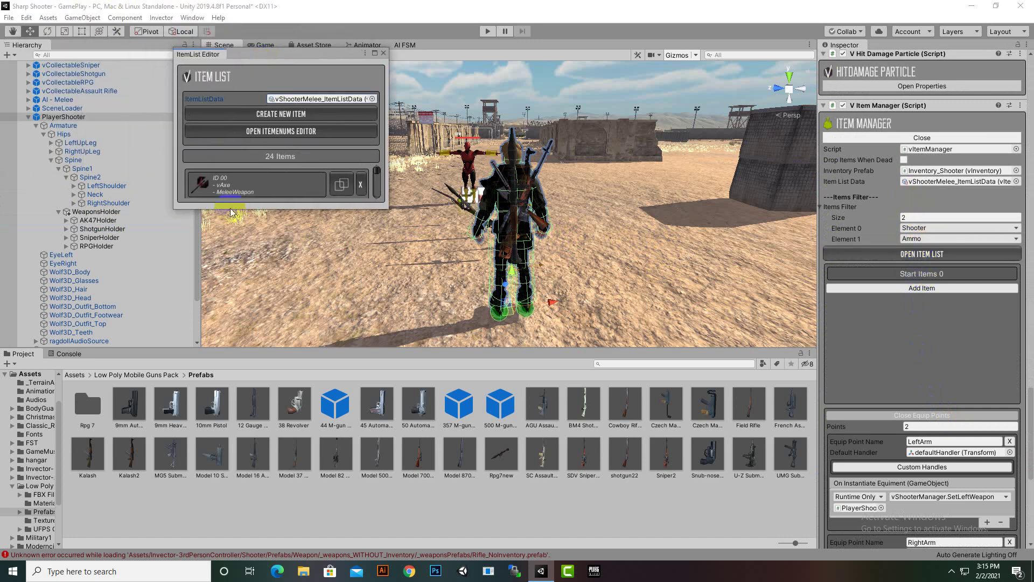
drag(269, 211, 271, 456)
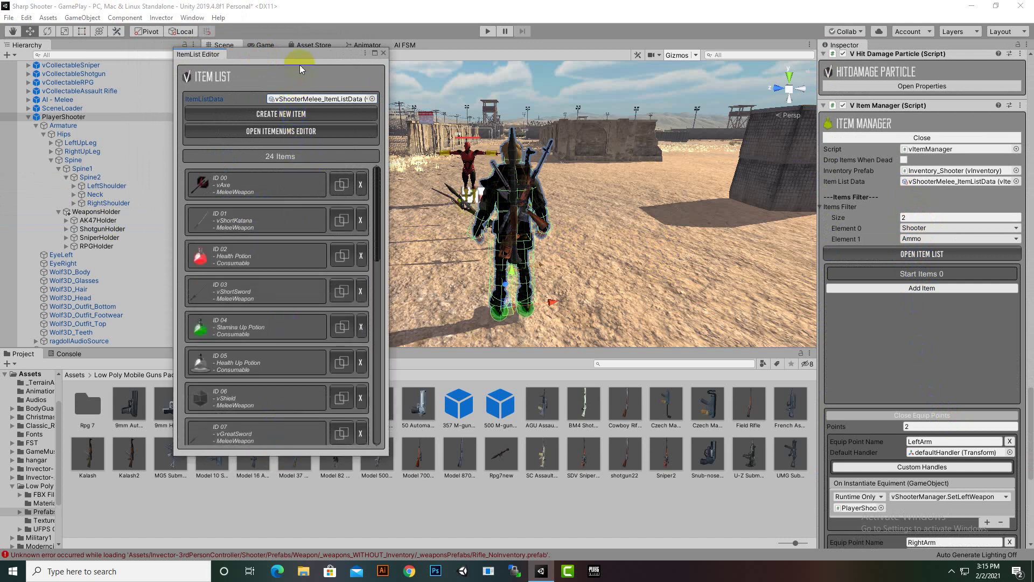
drag(302, 54, 460, 53)
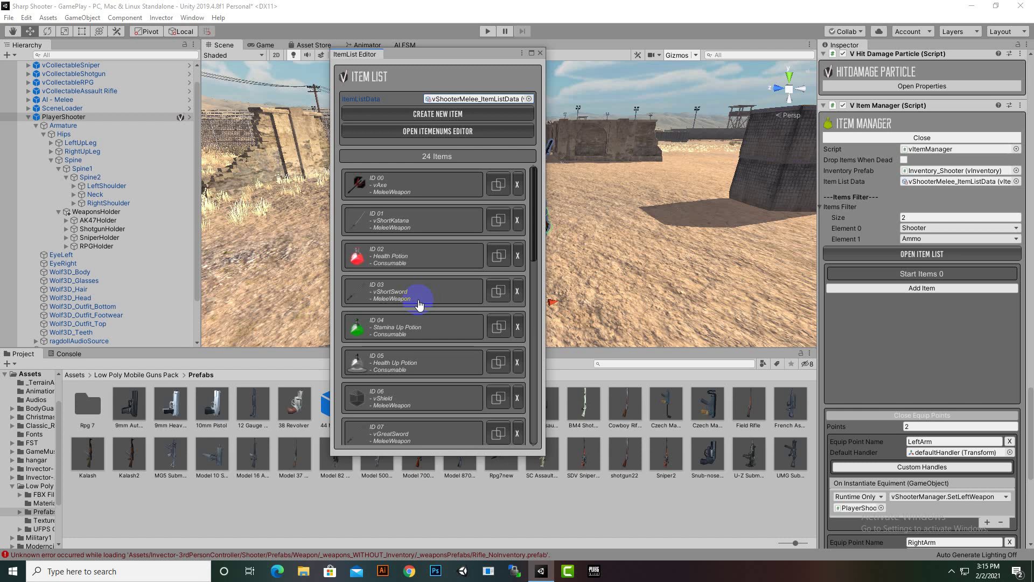
Look through the item list for the IDs of the Assault Rifle, Shotgun, Sniper and RPG.
scroll(417, 308, down, 1)
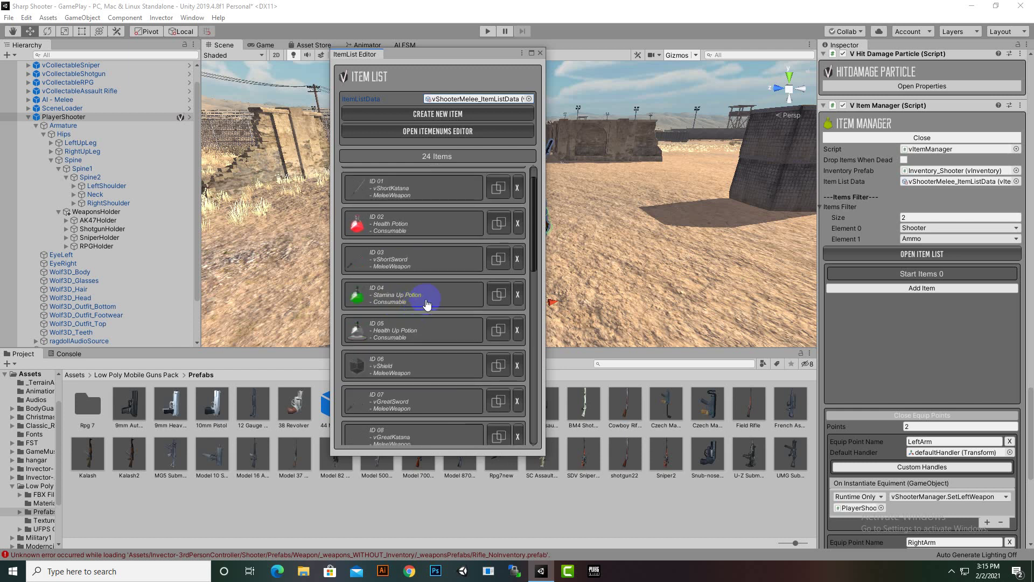
scroll(427, 305, down, 2)
scroll(422, 337, down, 3)
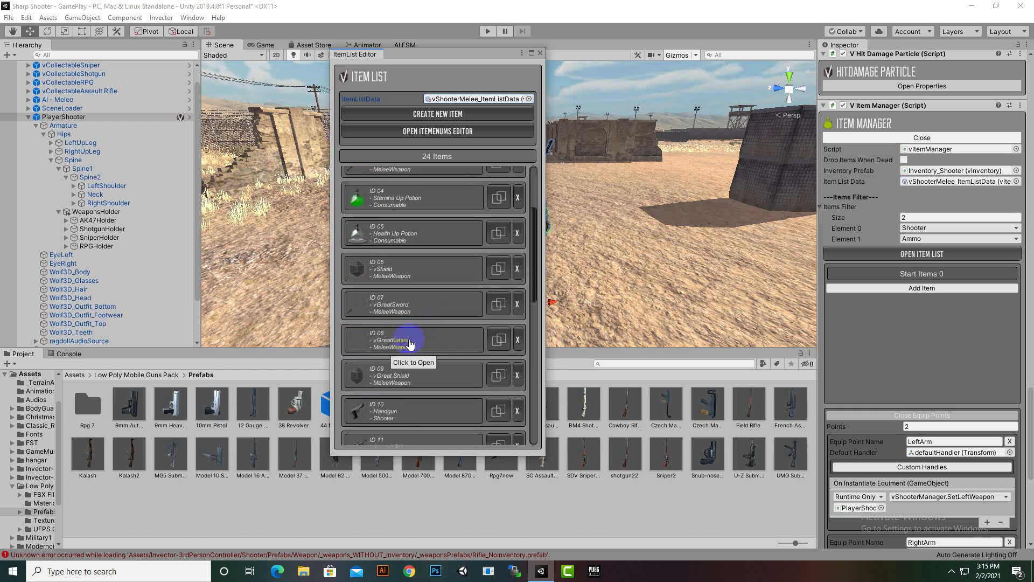
scroll(452, 344, down, 1)
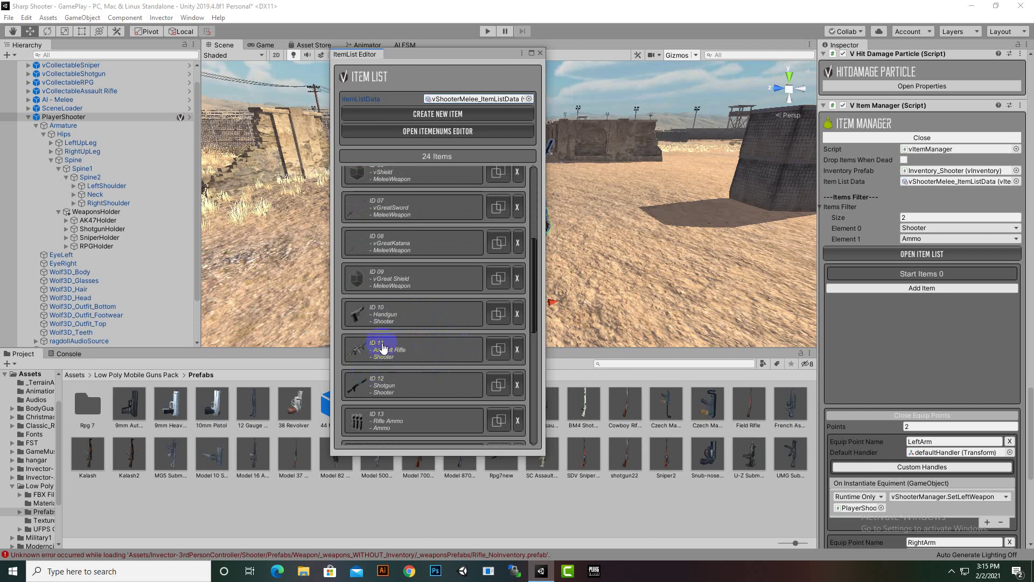
scroll(425, 334, down, 1)
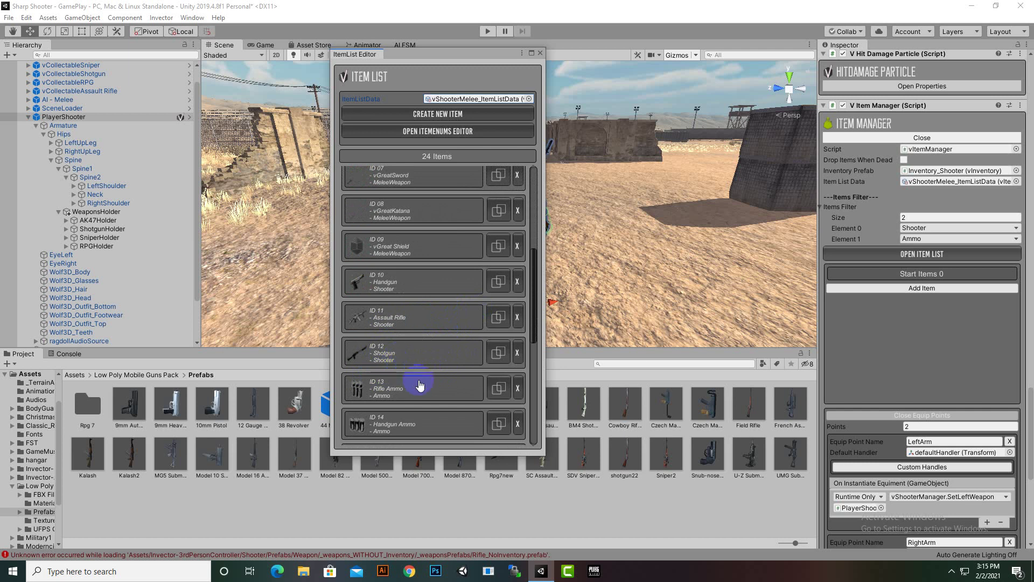
scroll(419, 380, down, 4)
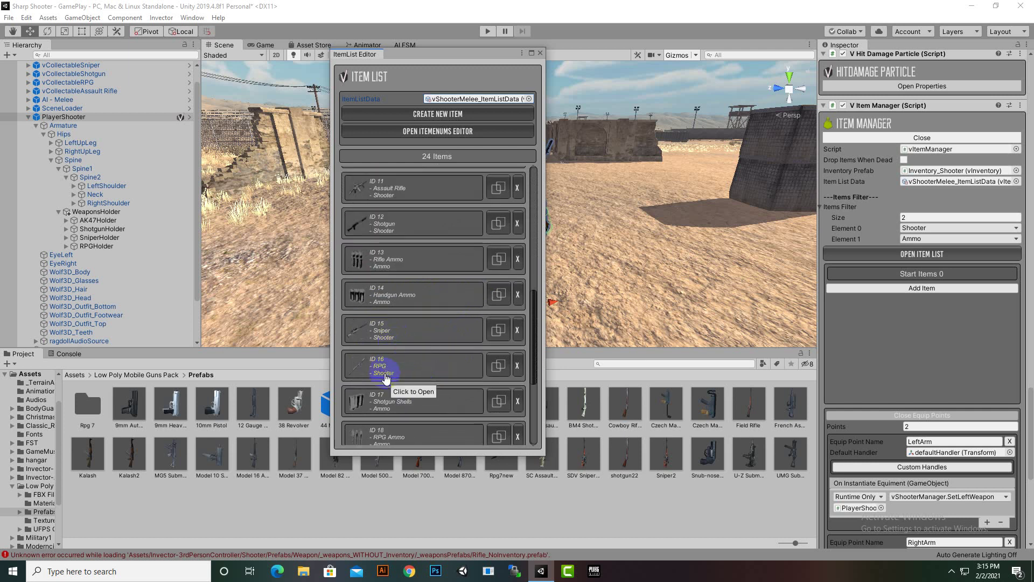
Set the weapon holder Item ID to 11 on AK47Holder and 12 on ShotgunHolder.
click(96, 221)
click(918, 191)
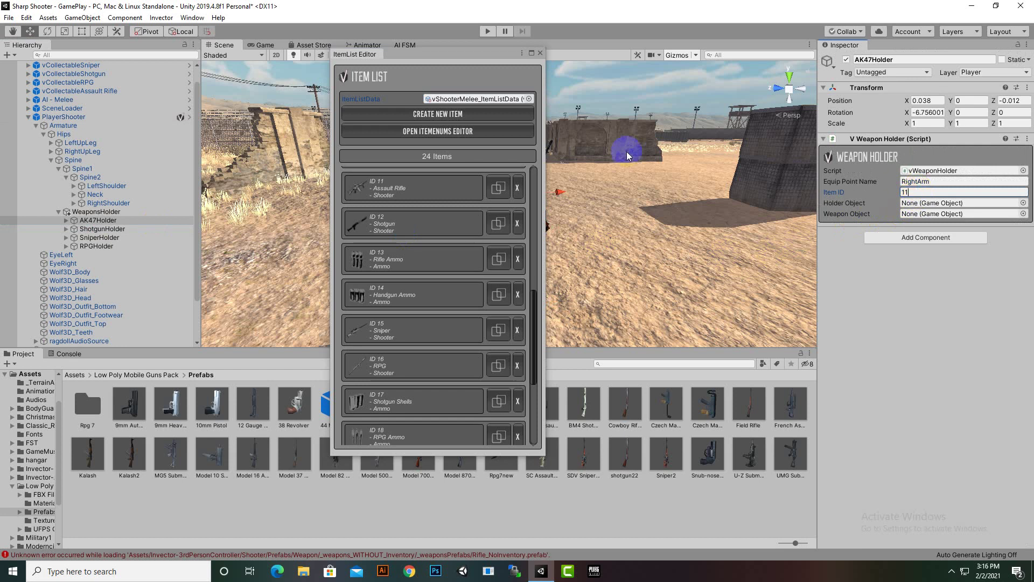
click(111, 230)
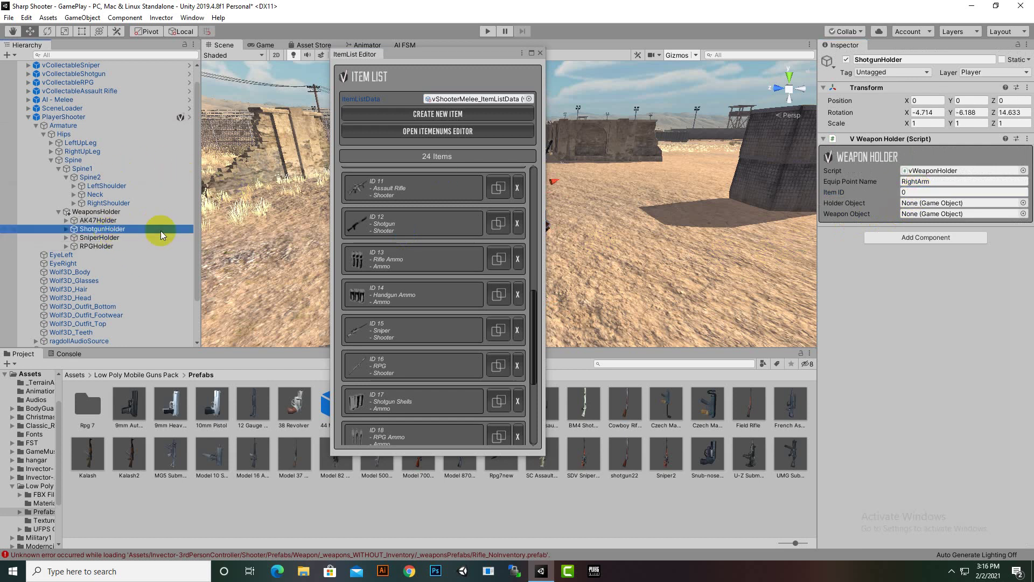
click(917, 193)
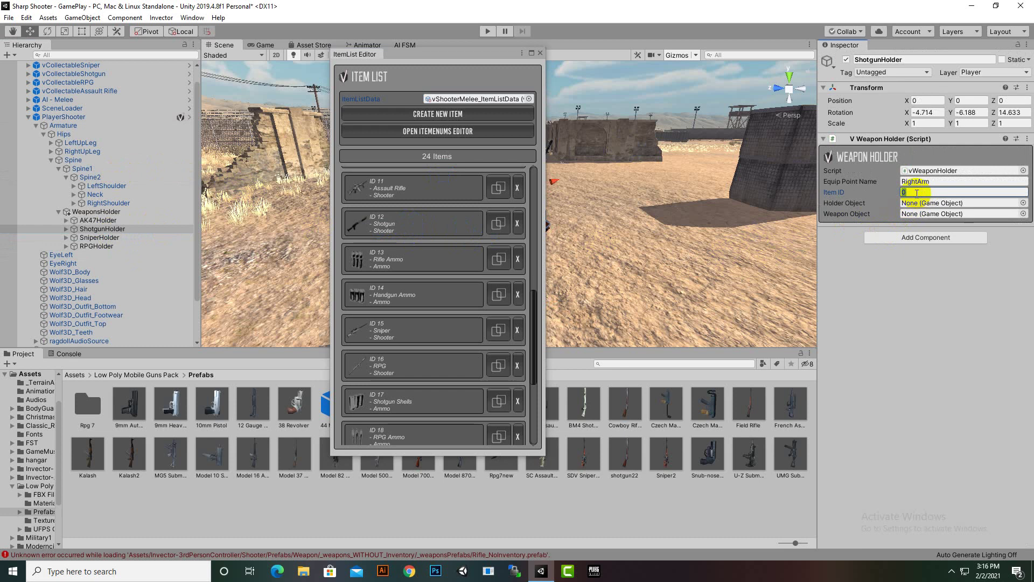
Set the Item ID to 15 on SniperHolder and 16 on RPGHolder, and close the item list.
click(97, 237)
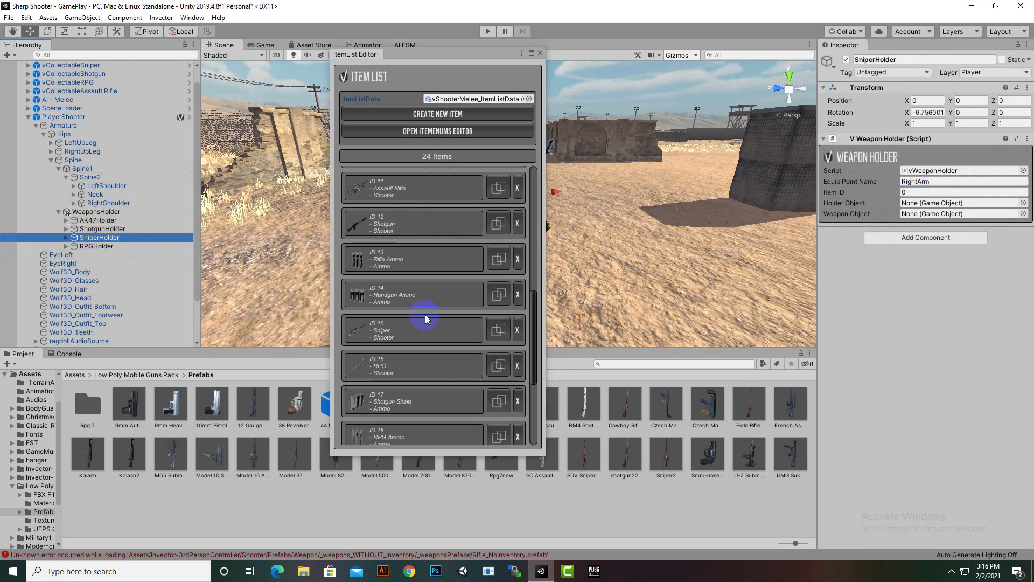
click(922, 192)
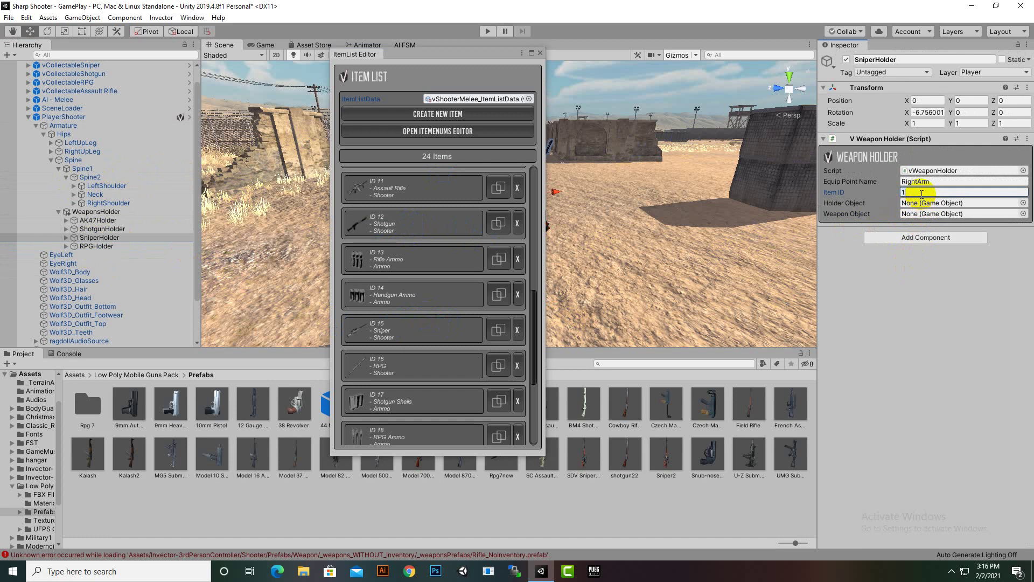
click(97, 246)
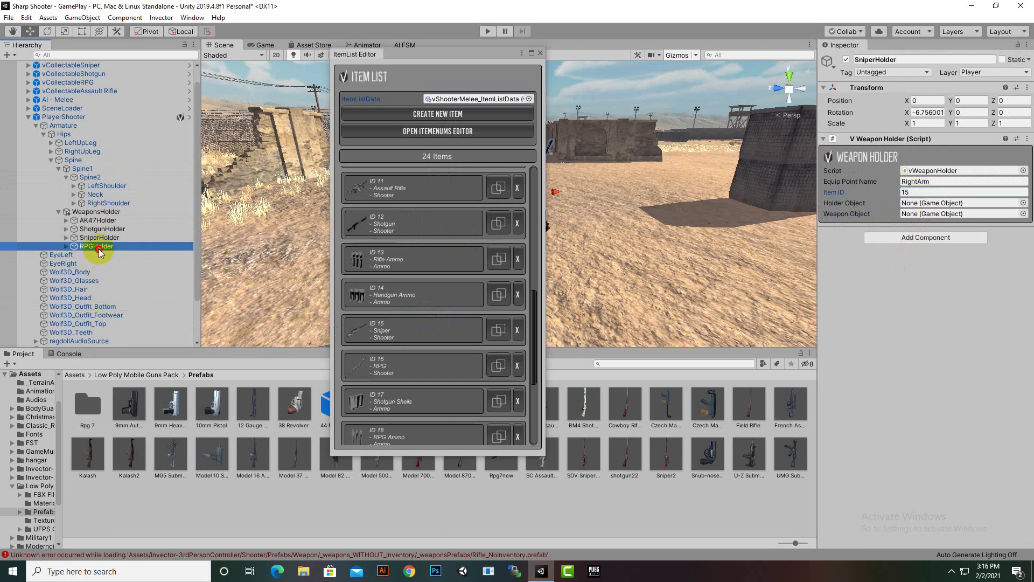
click(944, 190)
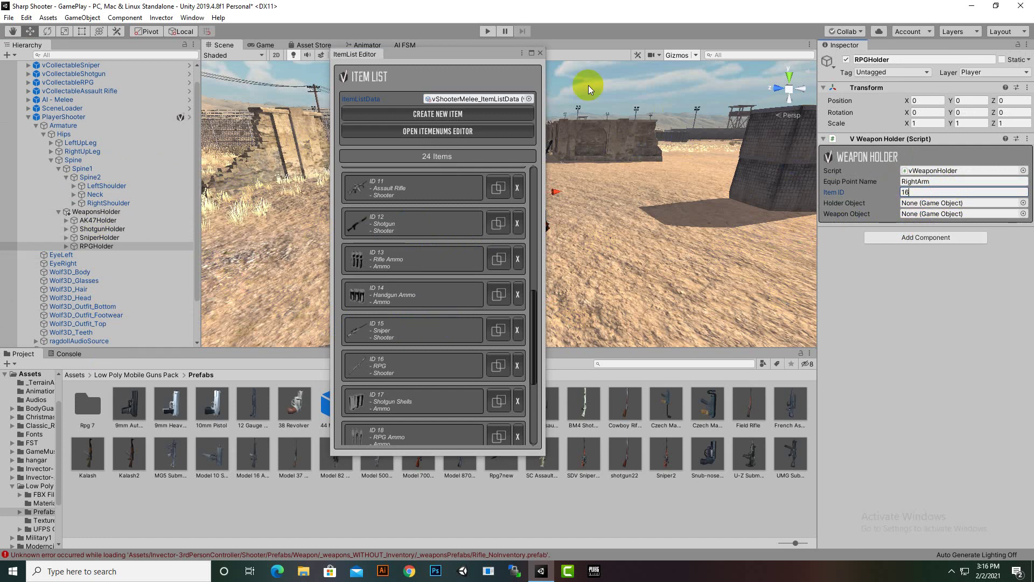
click(541, 54)
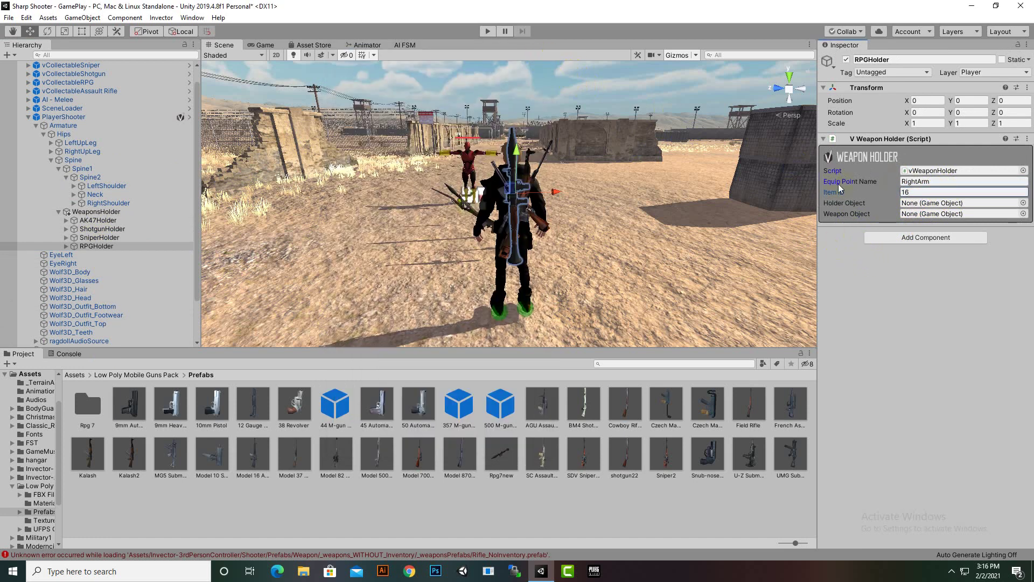
click(931, 184)
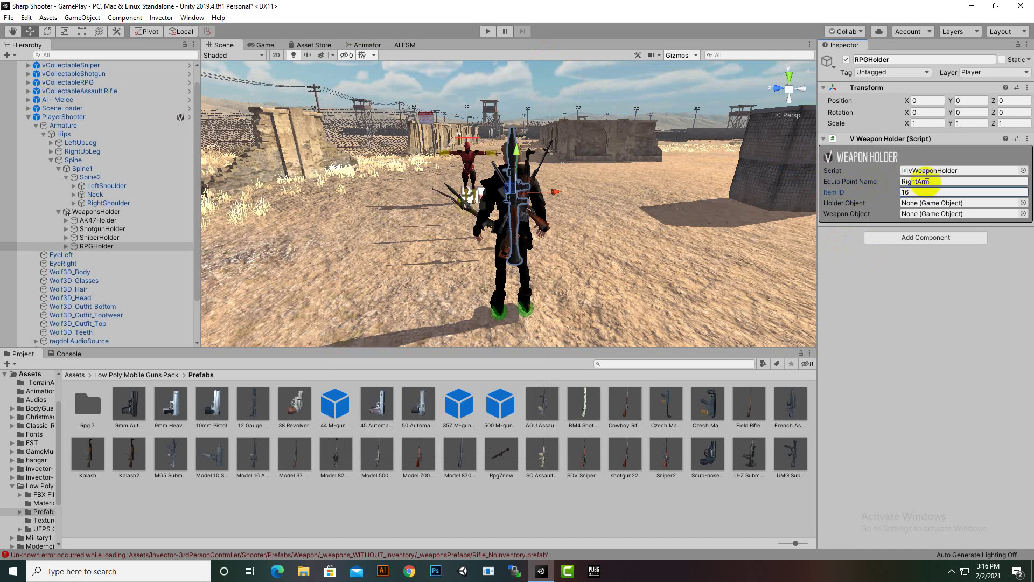
click(926, 172)
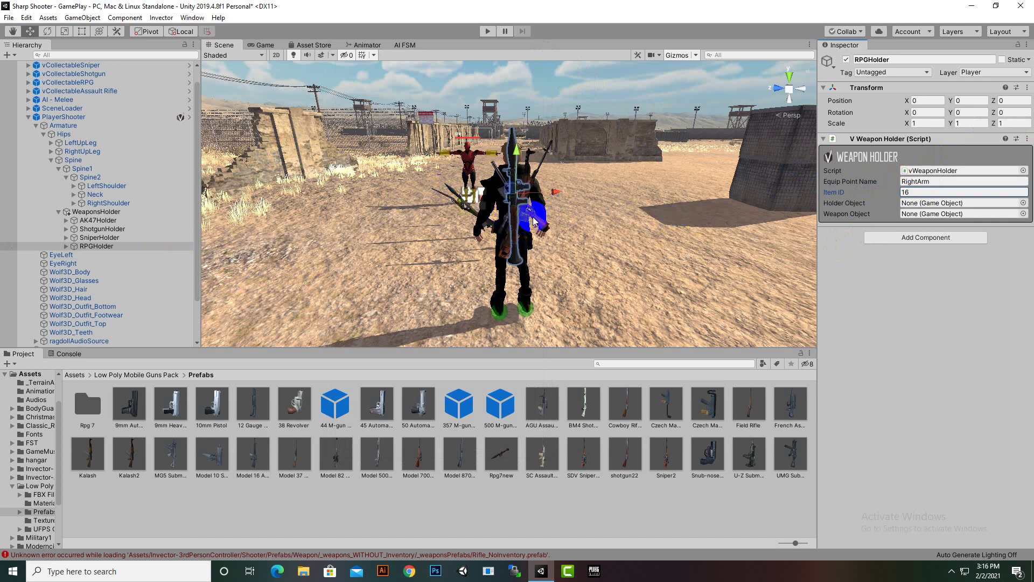
click(950, 182)
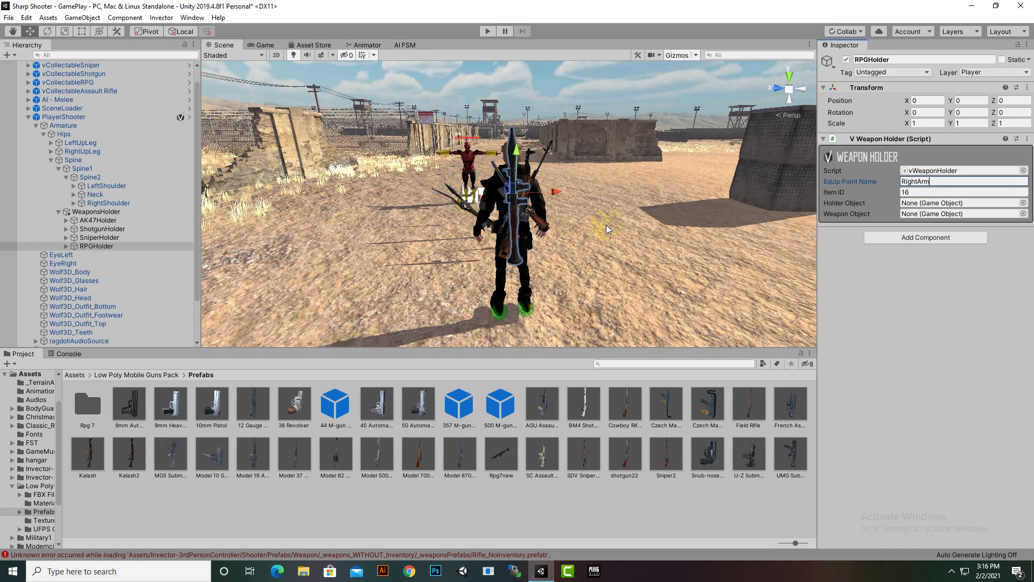
mouse_move(935, 183)
mouse_down()
mouse_move(807, 172)
mouse_move(922, 187)
mouse_up()
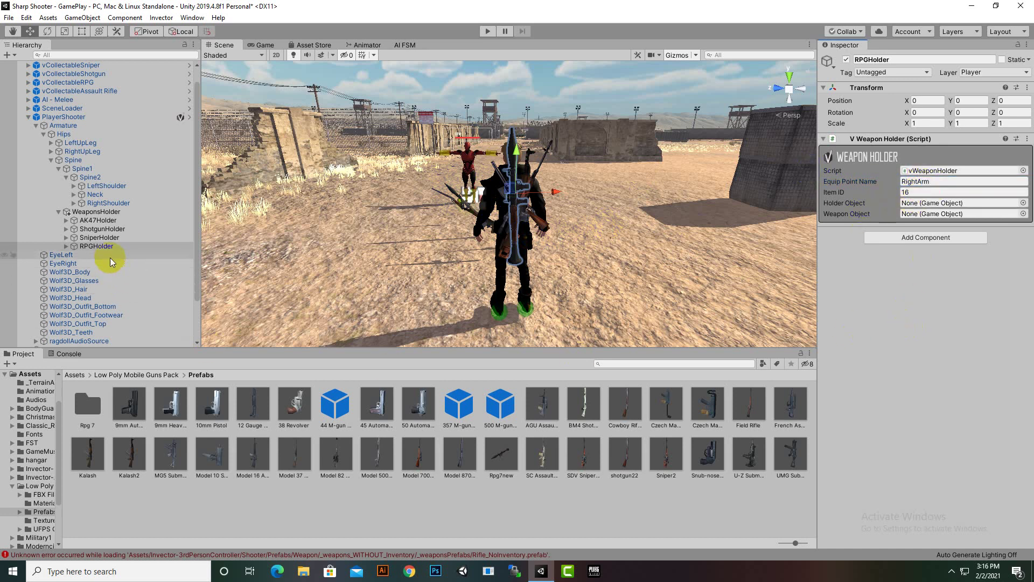
click(92, 245)
On AK47Holder's weapon holder, assign AK47Holder as the Holder Object and its child Kalash2 as the Weapon Object.
click(95, 221)
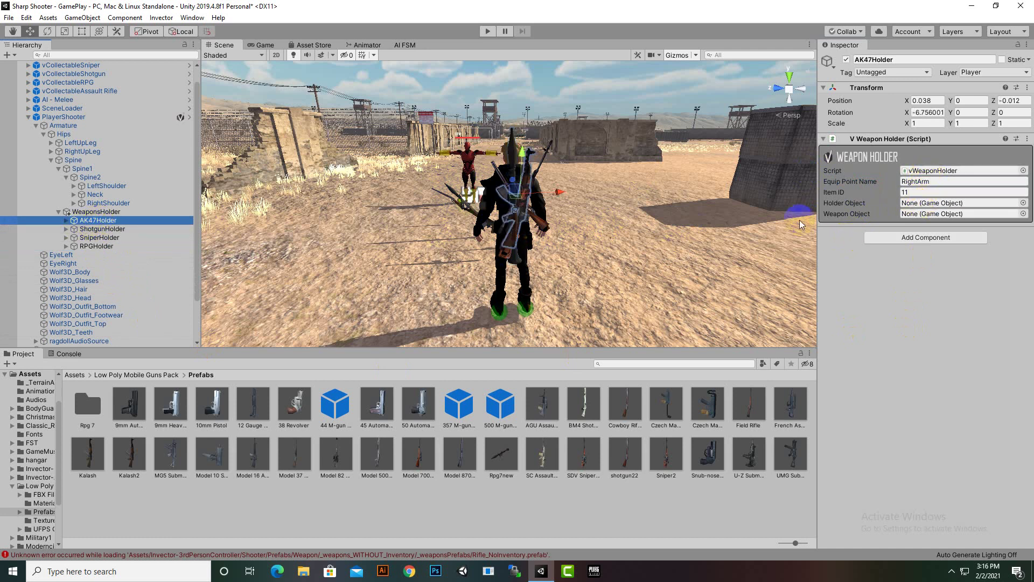
drag(95, 220, 922, 204)
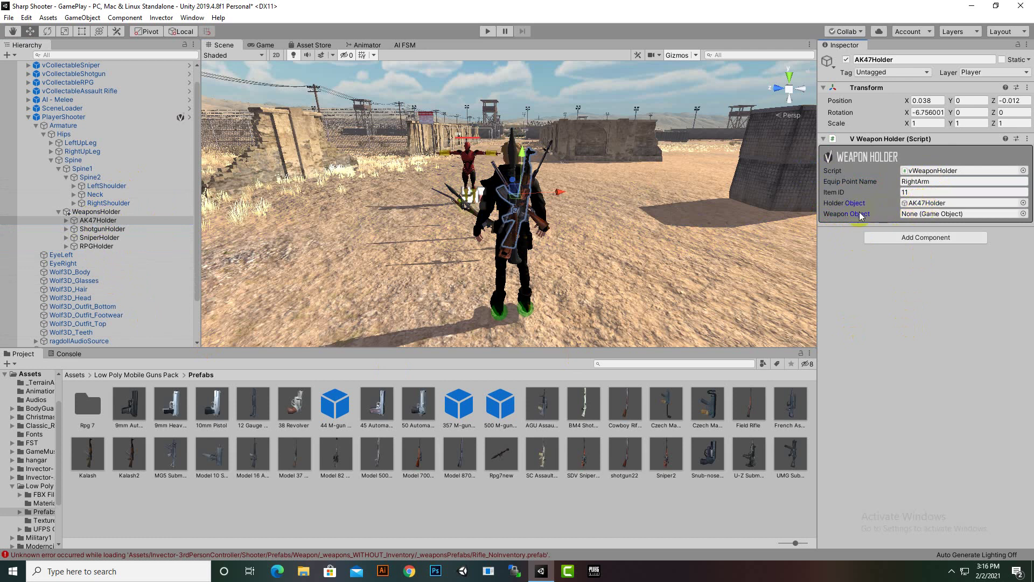
click(66, 220)
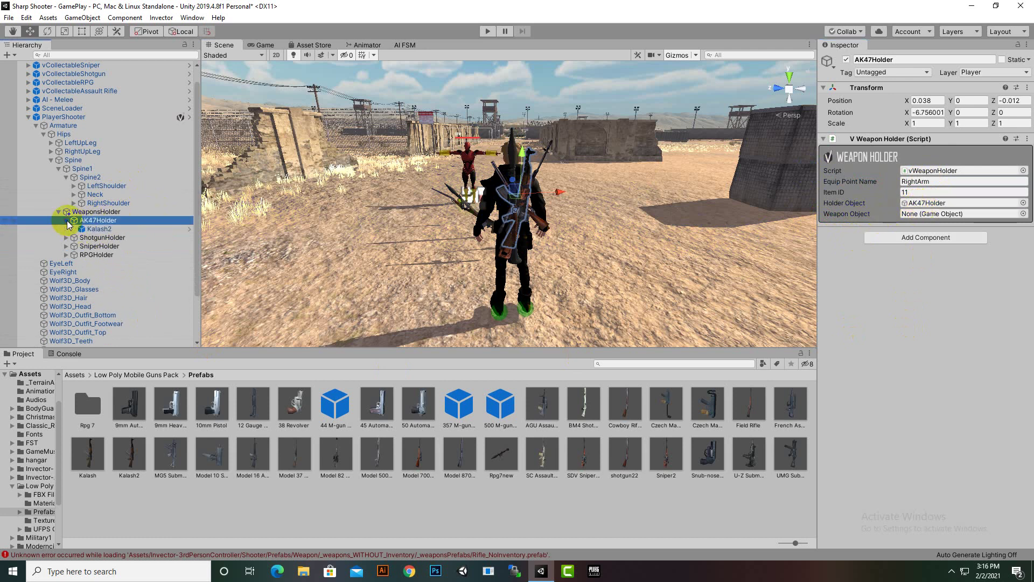
drag(107, 232, 920, 215)
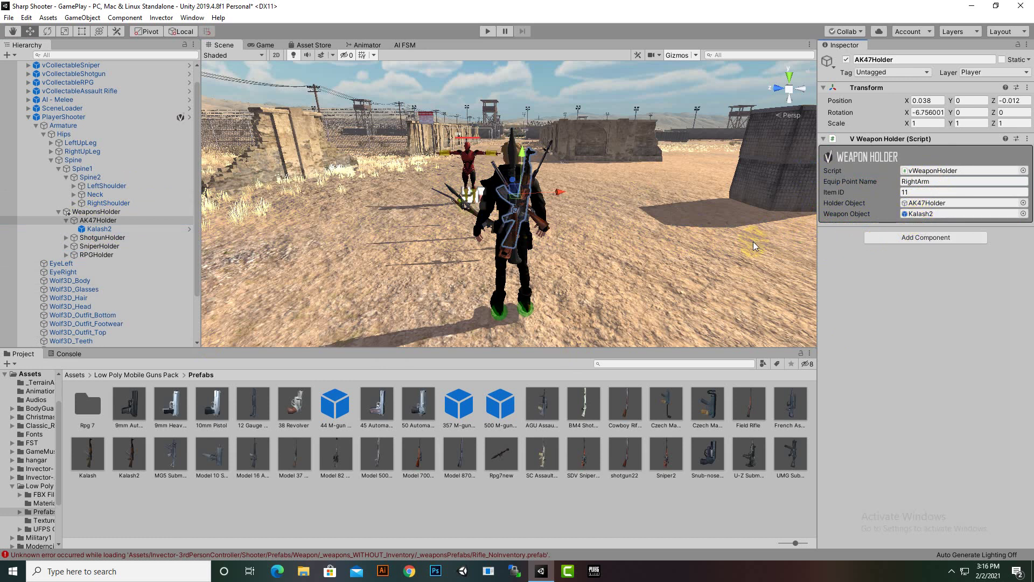
On ShotgunHolder's weapon holder, assign ShotgunHolder as the Holder Object and its child shotgun22 as the Weapon Object.
click(87, 238)
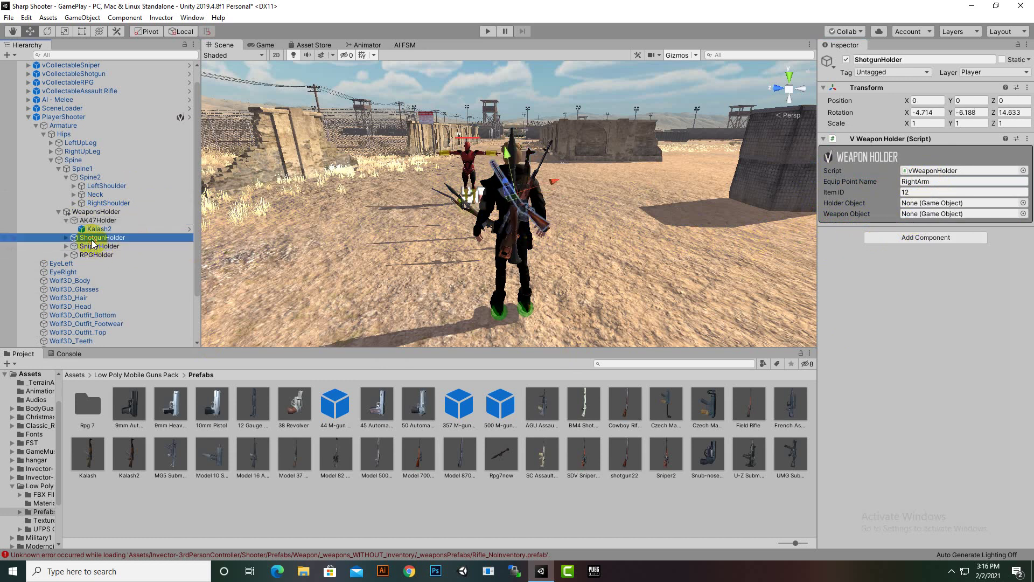
click(66, 238)
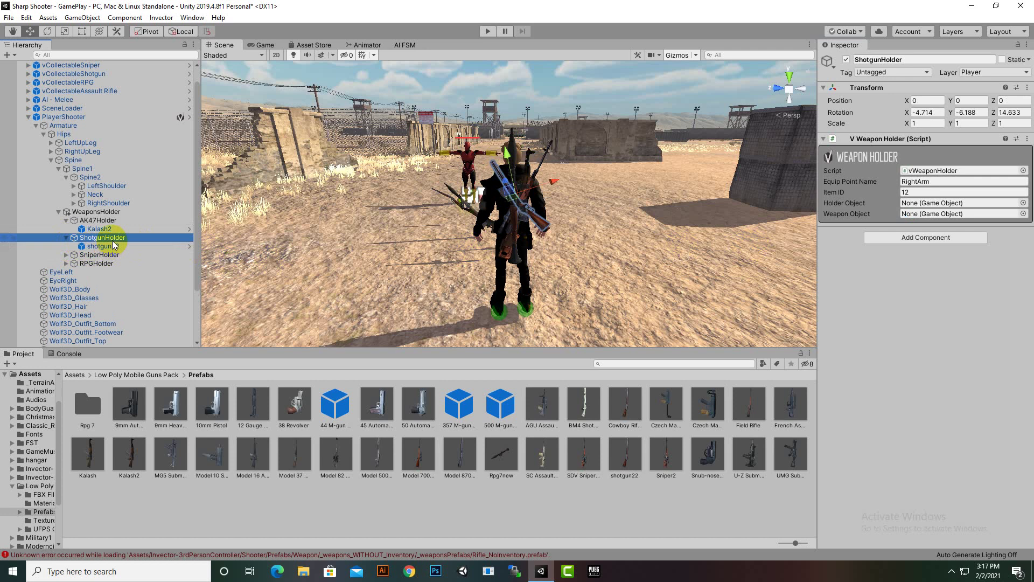
drag(112, 239, 924, 204)
drag(103, 246, 924, 213)
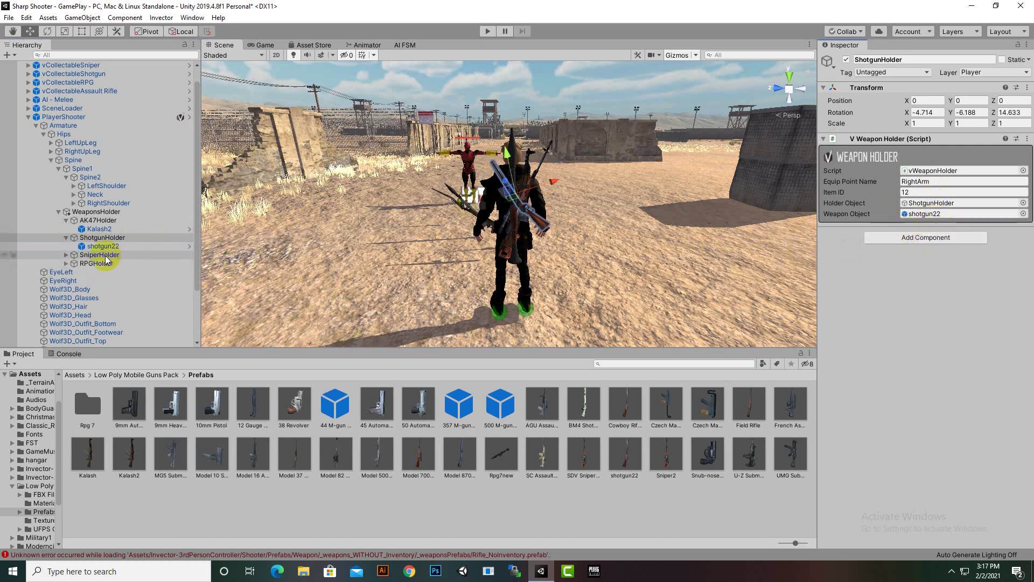
On SniperHolder's weapon holder, assign SniperHolder as the Holder Object and its child Sniper2 as the Weapon Object.
click(129, 255)
click(65, 254)
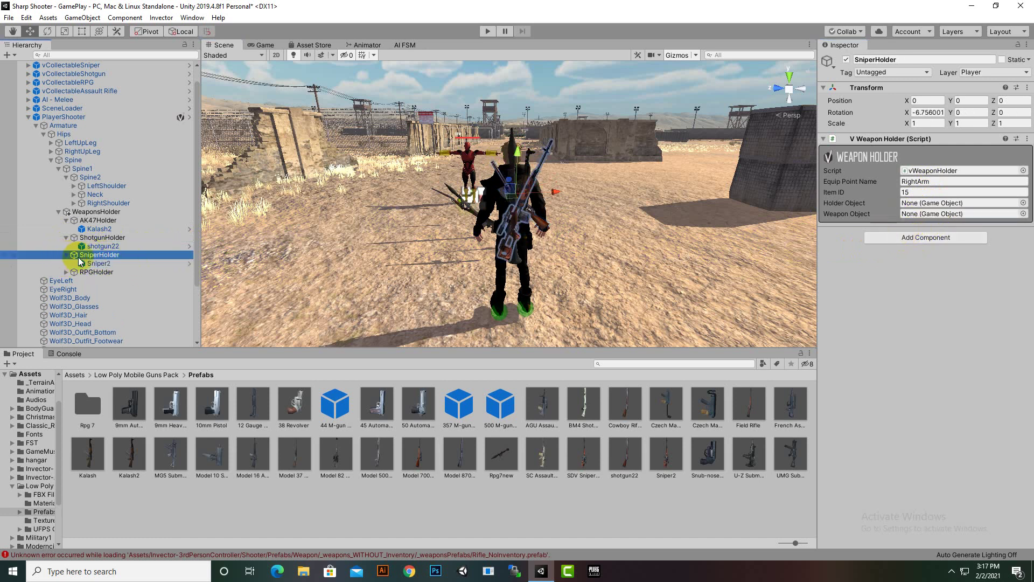
drag(89, 264, 916, 203)
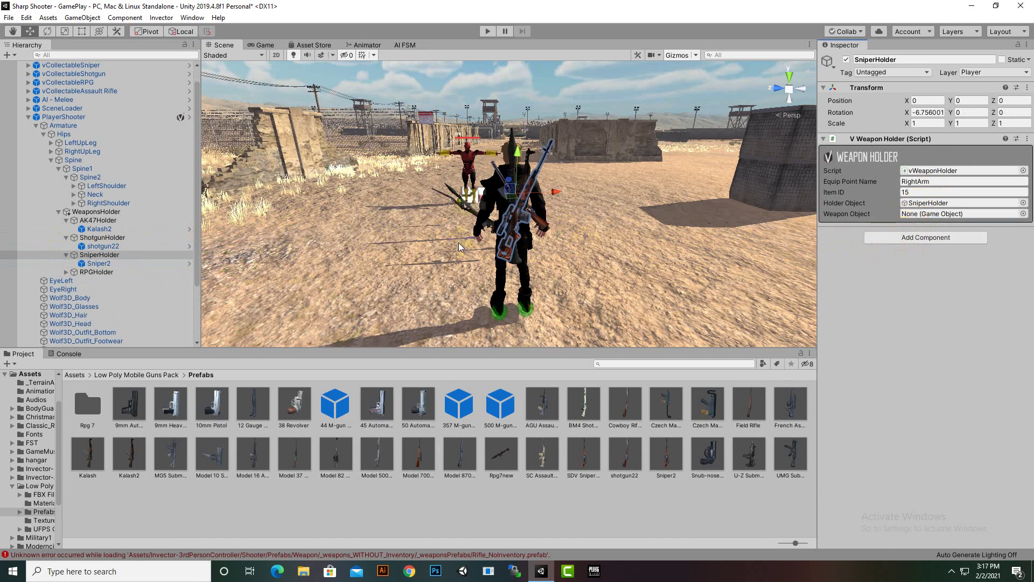
drag(100, 264, 922, 215)
On RPGHolder's weapon holder, assign RPGHolder as the Holder Object and its child Rpg7new as the Weapon Object.
click(121, 273)
click(66, 272)
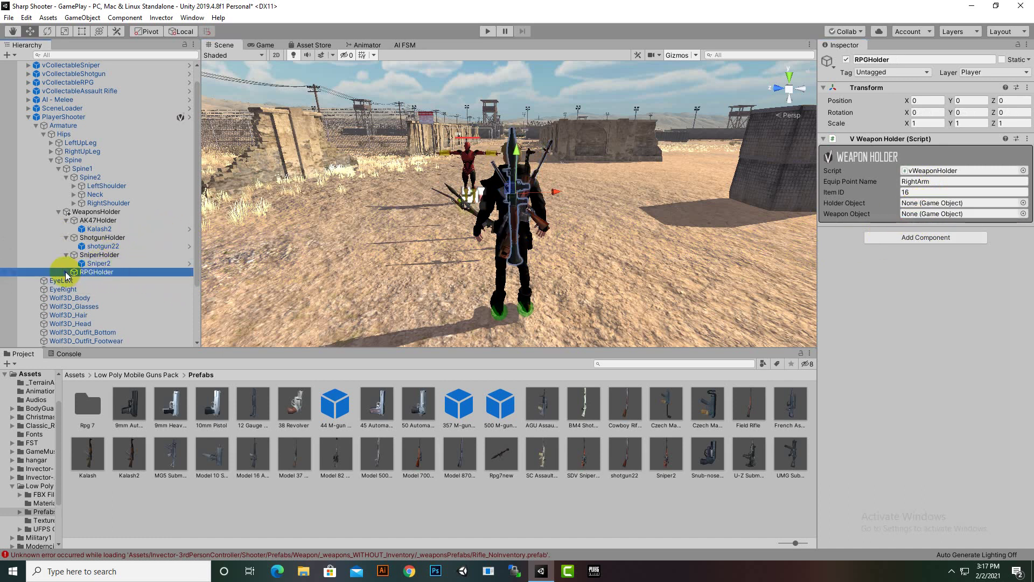
drag(99, 273, 914, 204)
drag(101, 281, 925, 216)
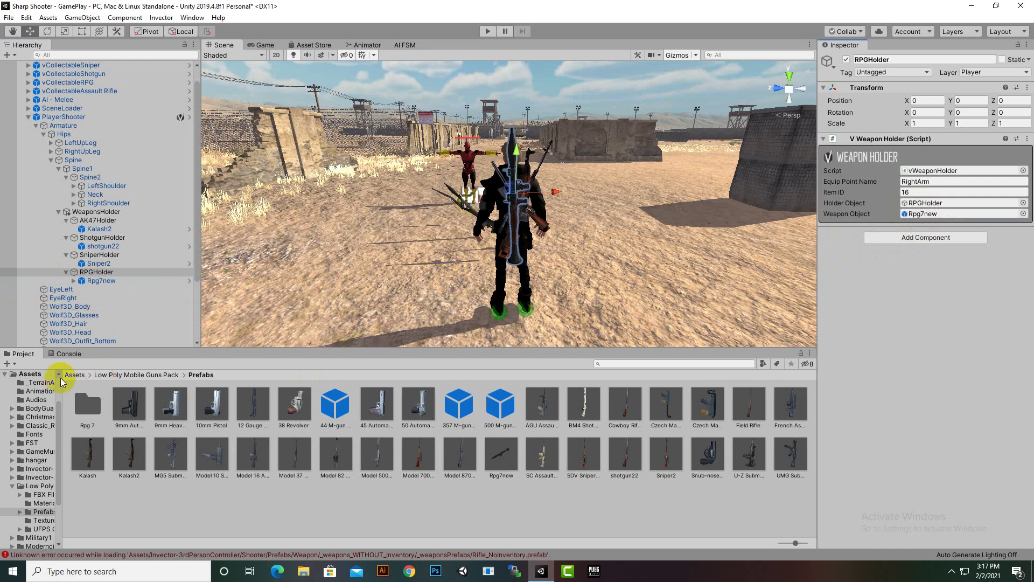
Collapse PlayerShooter in the scene hierarchy and open the ReadyPlayers folder inside the project's Prefebs folder.
click(73, 375)
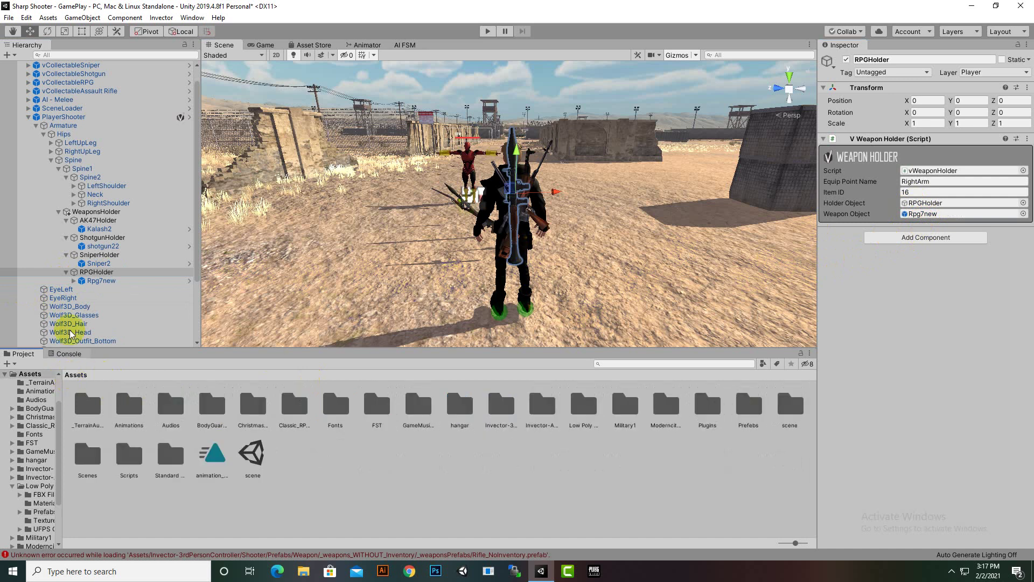
click(29, 117)
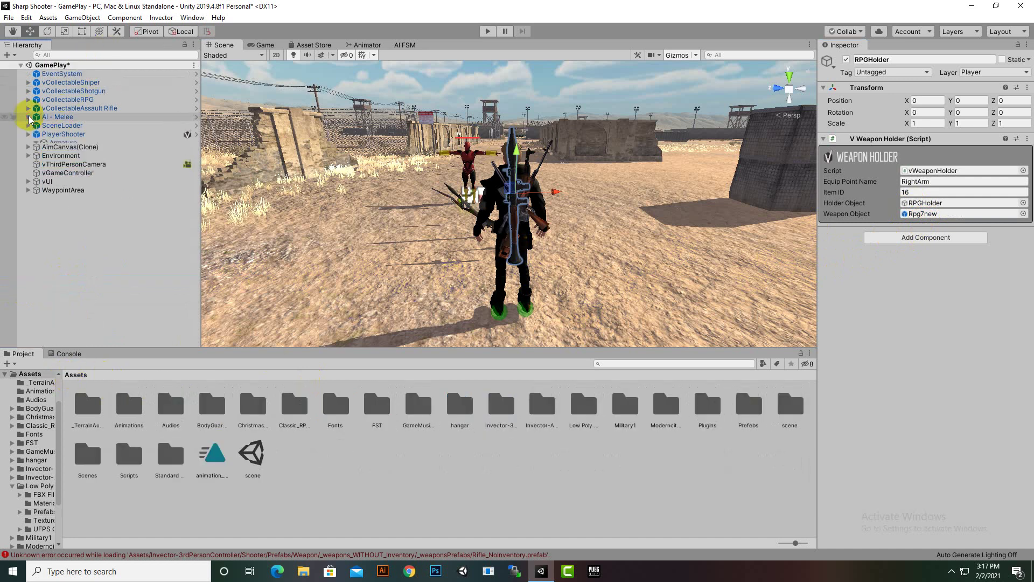
click(64, 126)
click(64, 133)
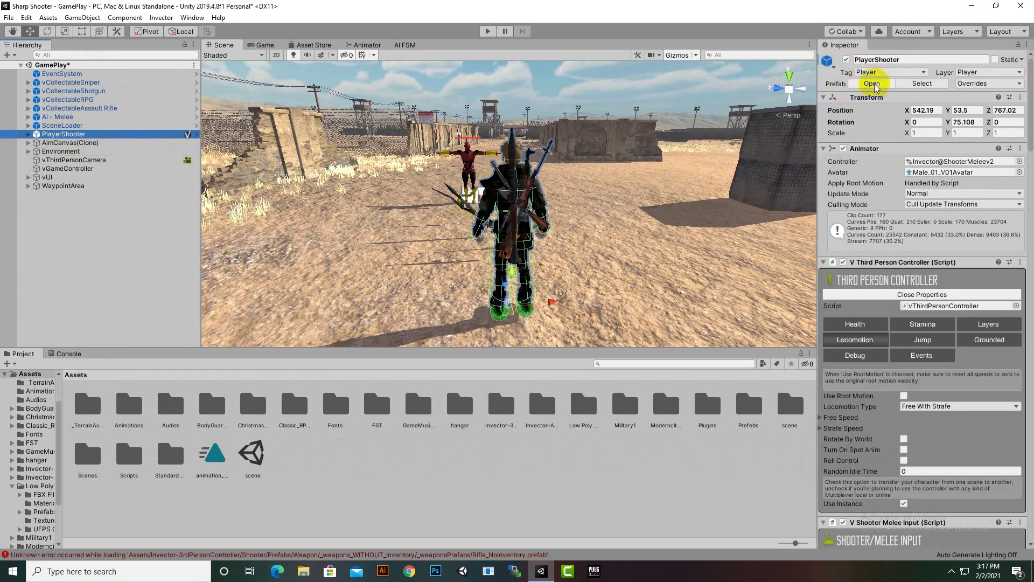
click(536, 203)
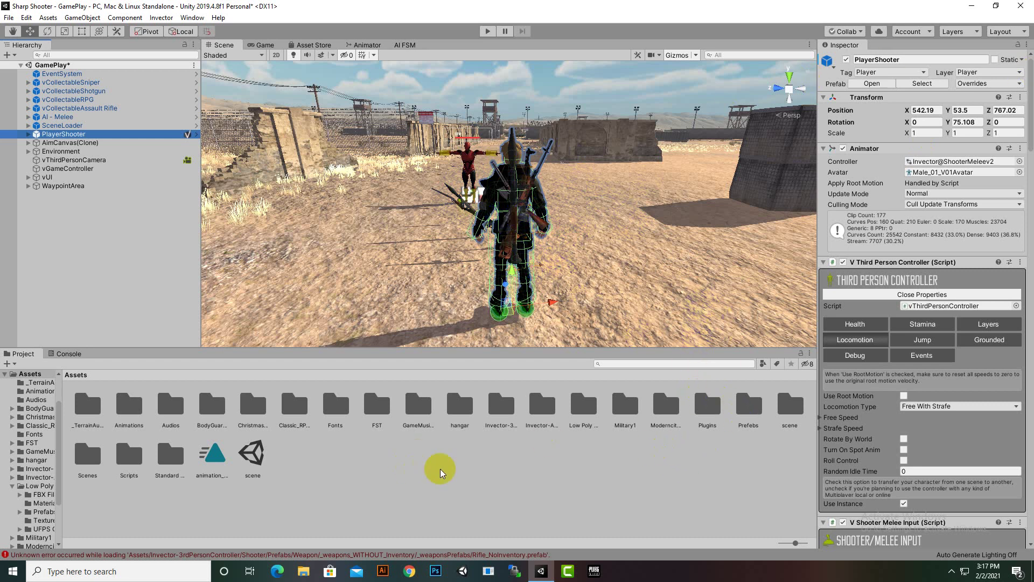
double_click(746, 412)
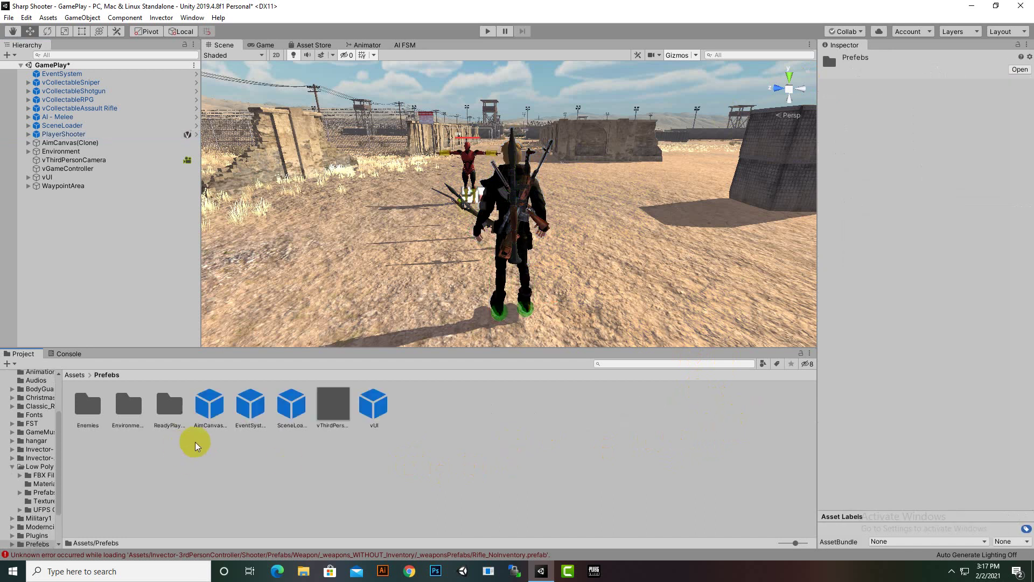
click(129, 407)
click(162, 413)
double_click(162, 412)
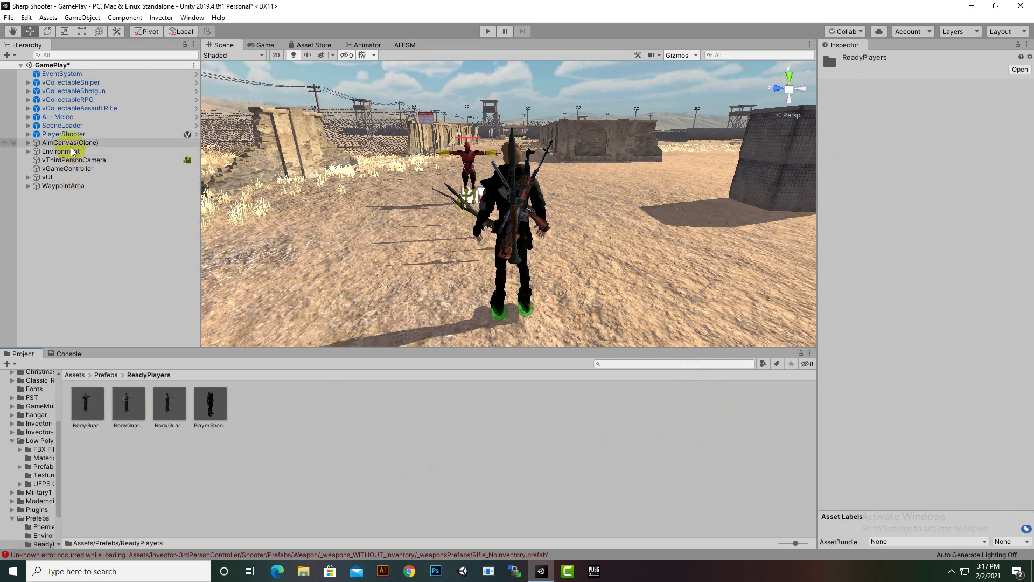
Rename the scene's PlayerShooter as PlayerShooterWithHolder and save it as an original prefab in the ReadyPlayers folder.
right_click(67, 133)
click(88, 167)
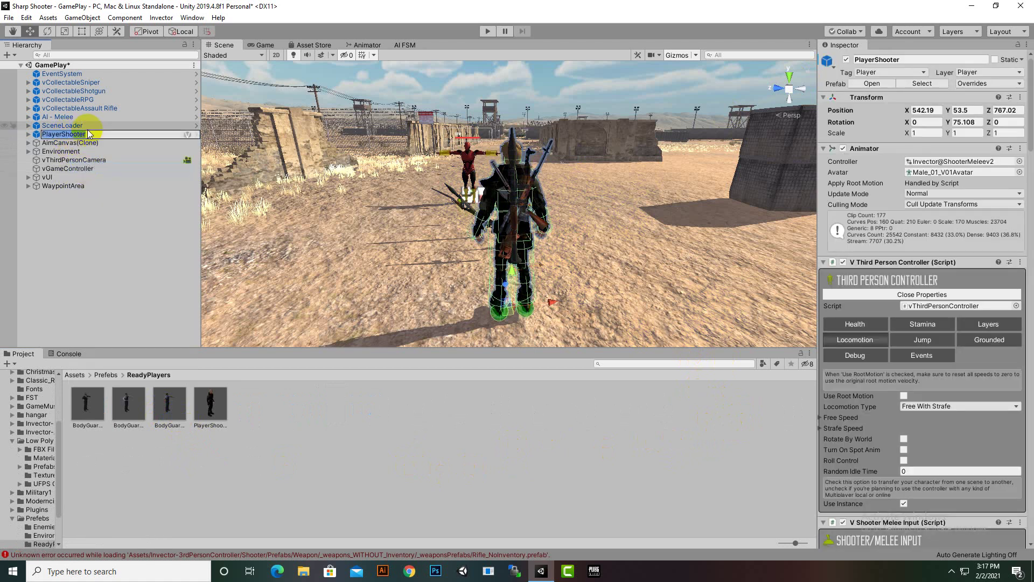
click(104, 134)
text(Wit)
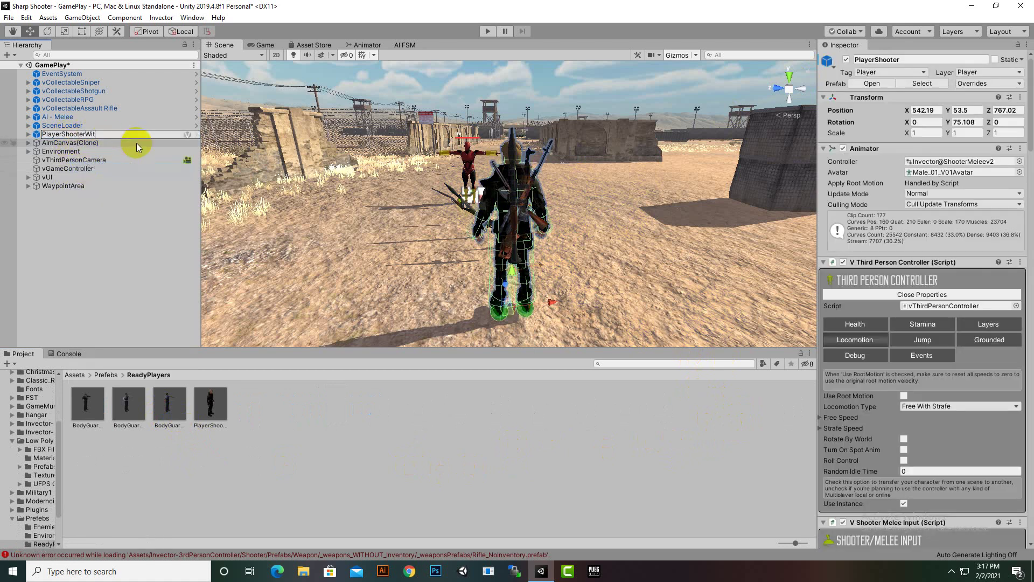
text(hHolder)
key(Return)
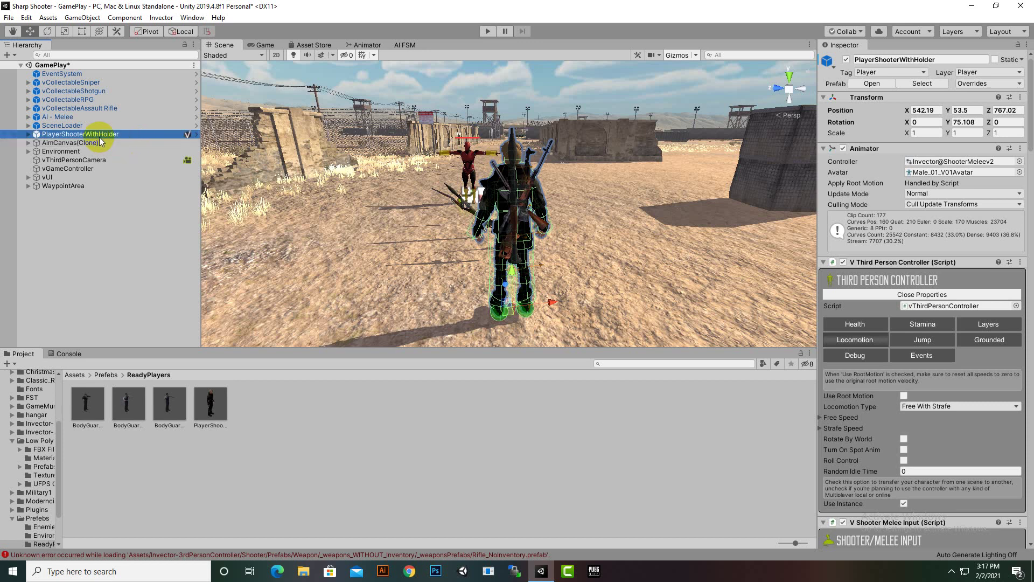
drag(99, 135, 258, 421)
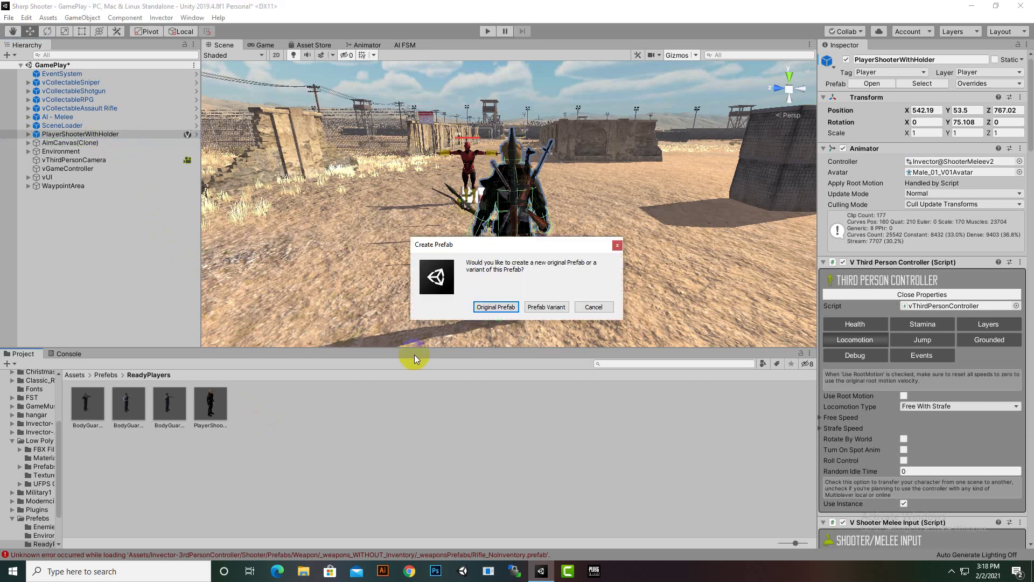
click(494, 307)
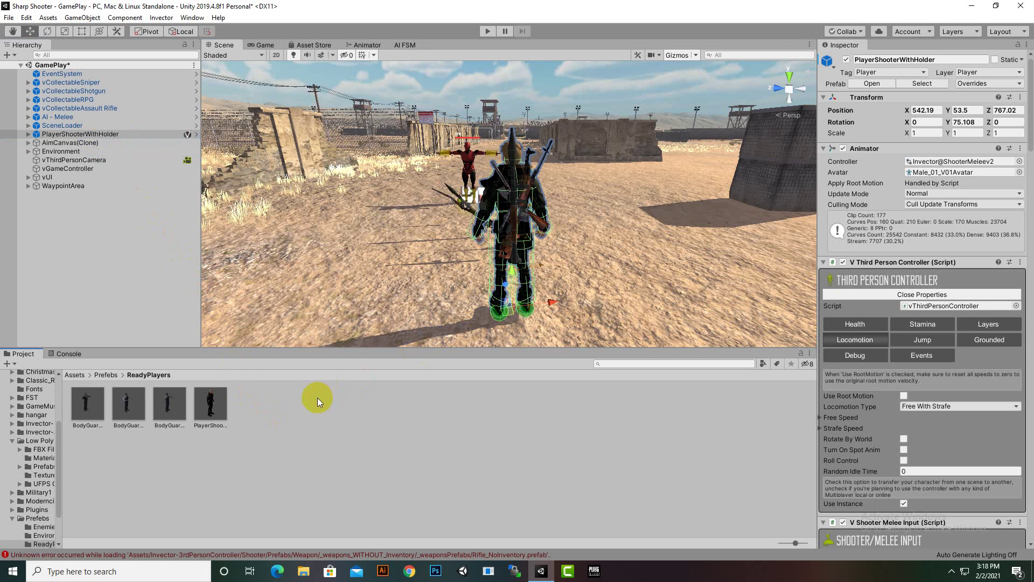
Replace the PlayerShooterWithHolder in the scene with a fresh instance of its new prefab, standing behind the collectable weapons.
click(89, 134)
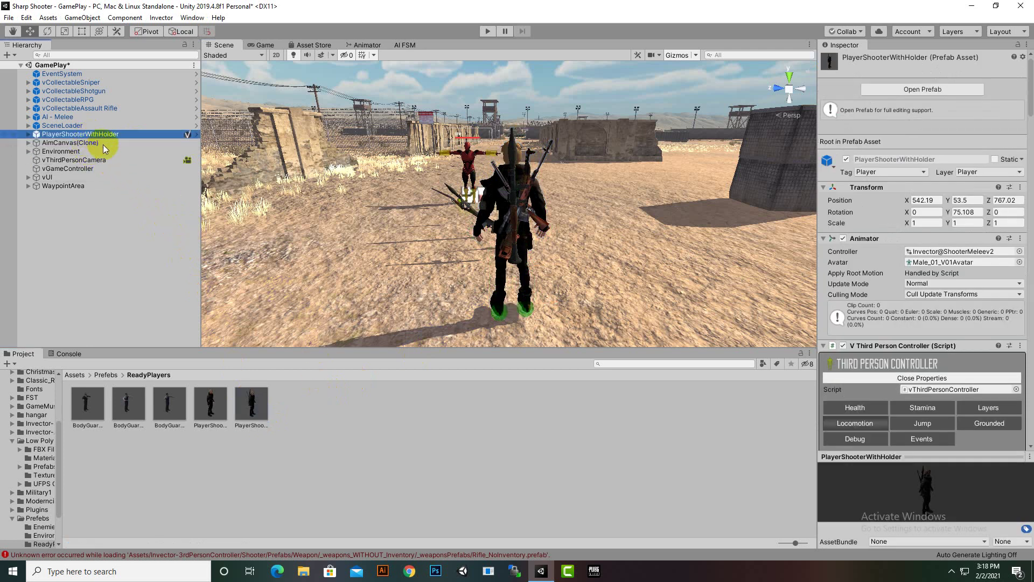
key(Delete)
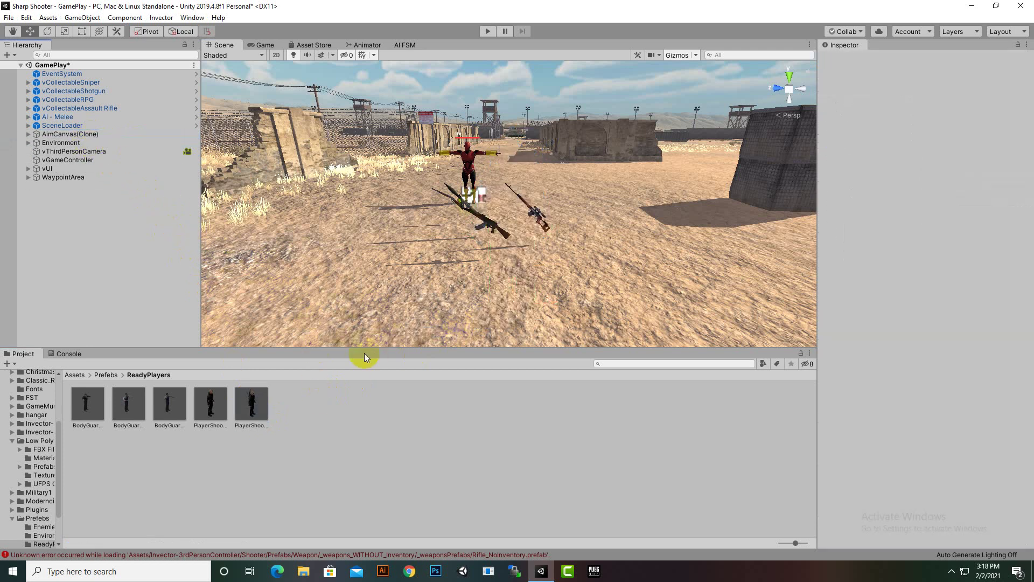
drag(252, 415, 494, 298)
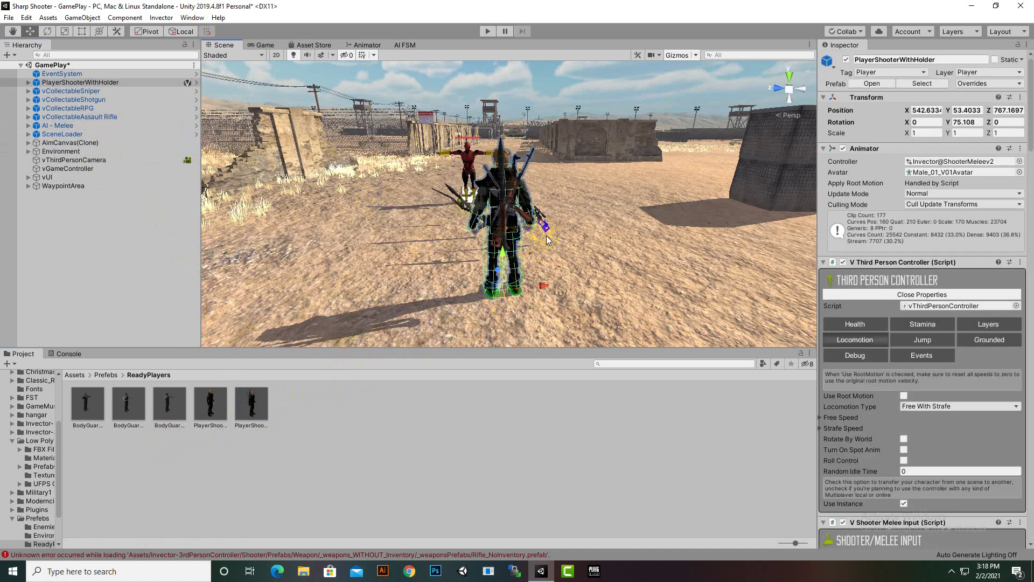
Playtest the scene, running the character to the collectable weapons and picking up the sniper, assault rifle, RPG and shotgun.
alt+drag(591, 251, 688, 276)
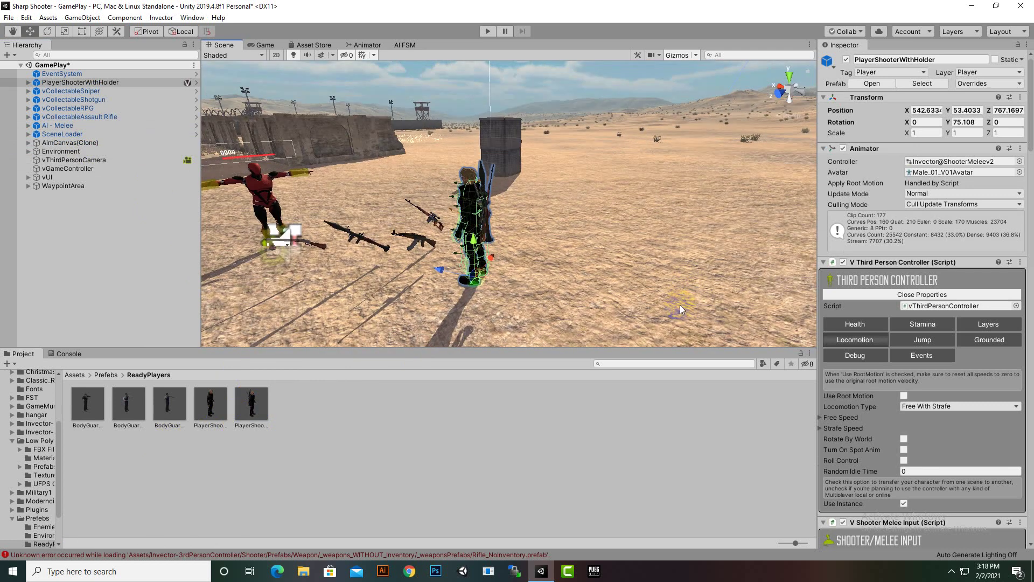
scroll(920, 365, down, 3)
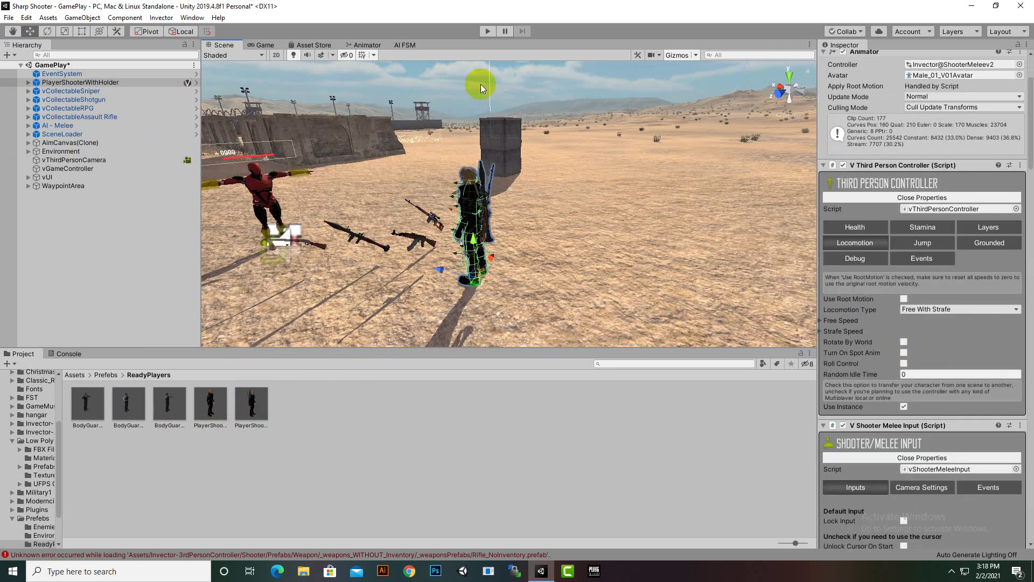
click(483, 32)
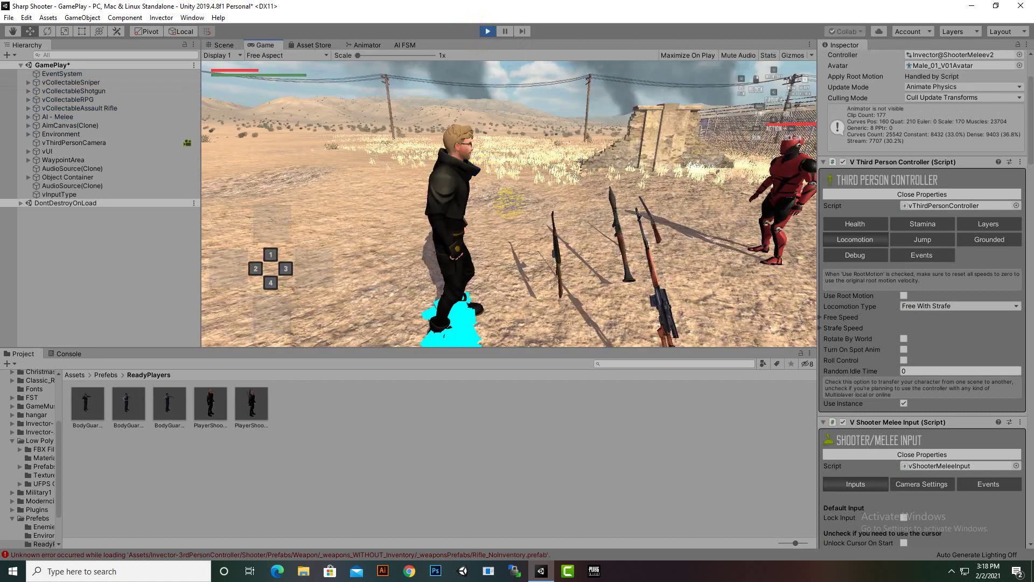
key(s)
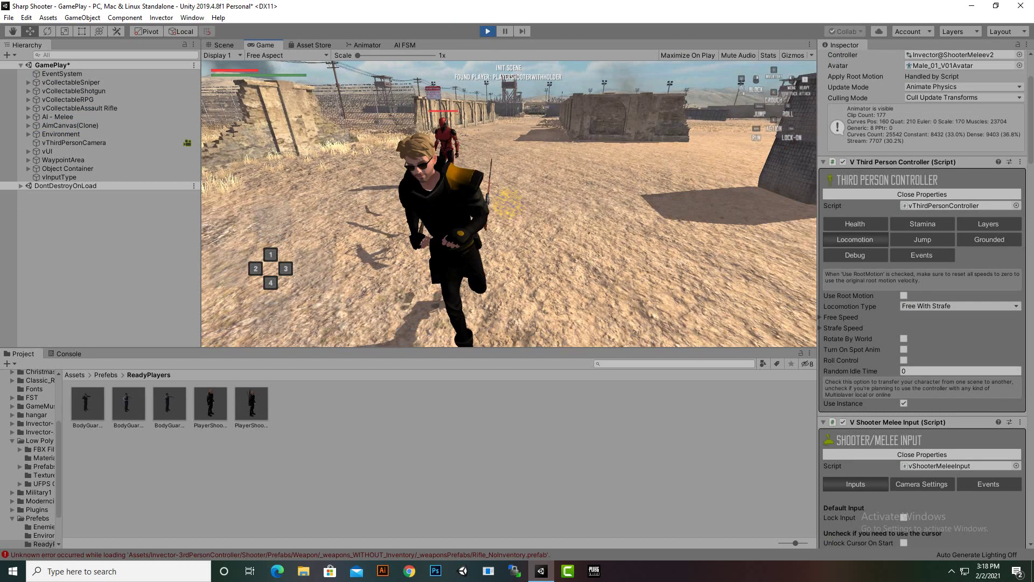
key(w)
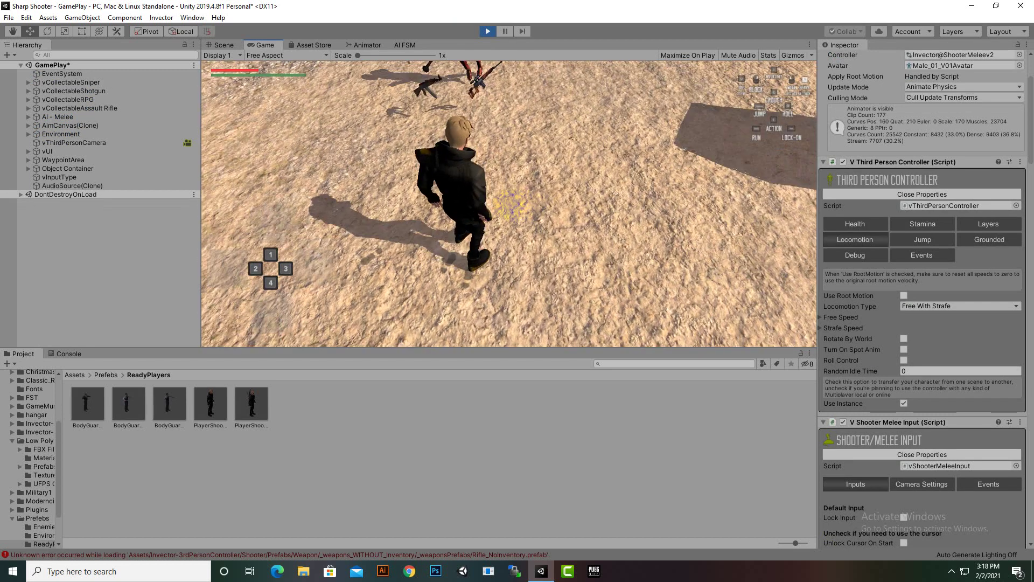
key(w)
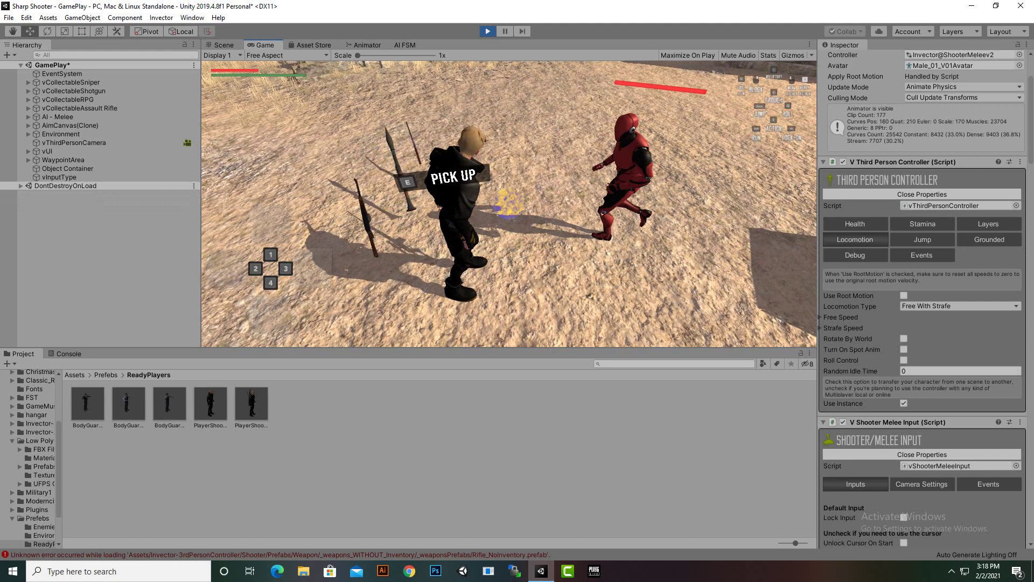
key(e)
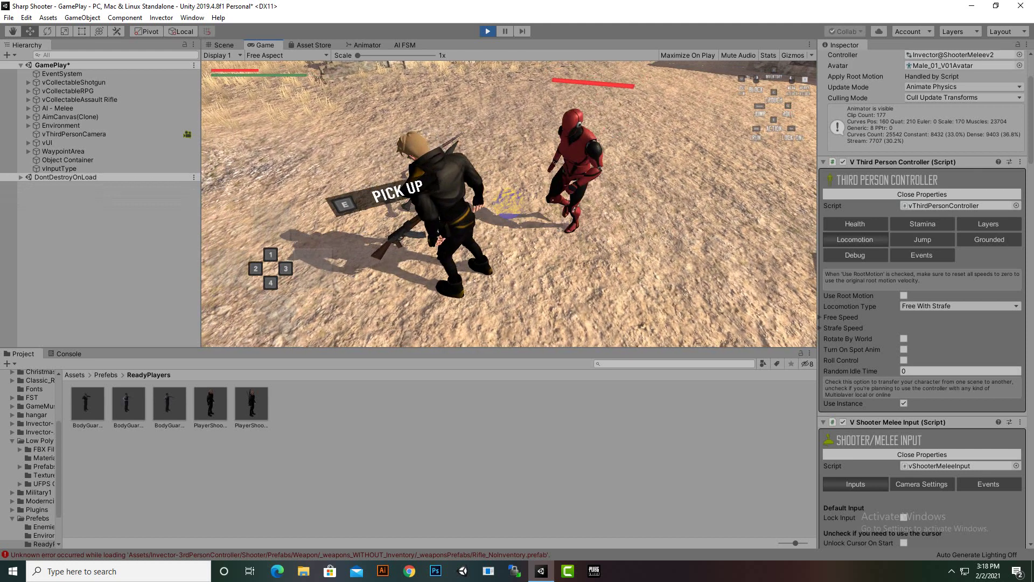
key(e)
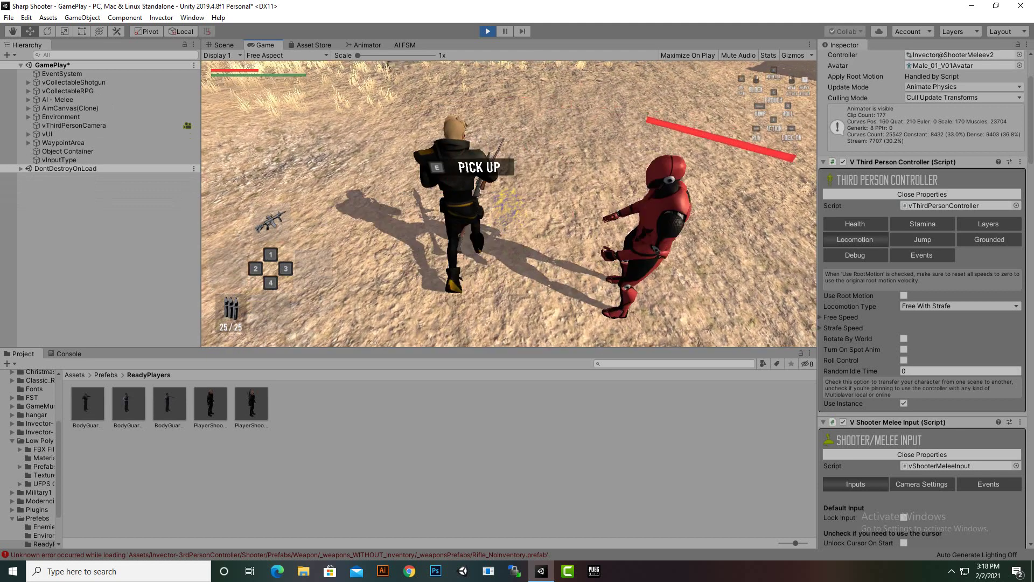
key(e)
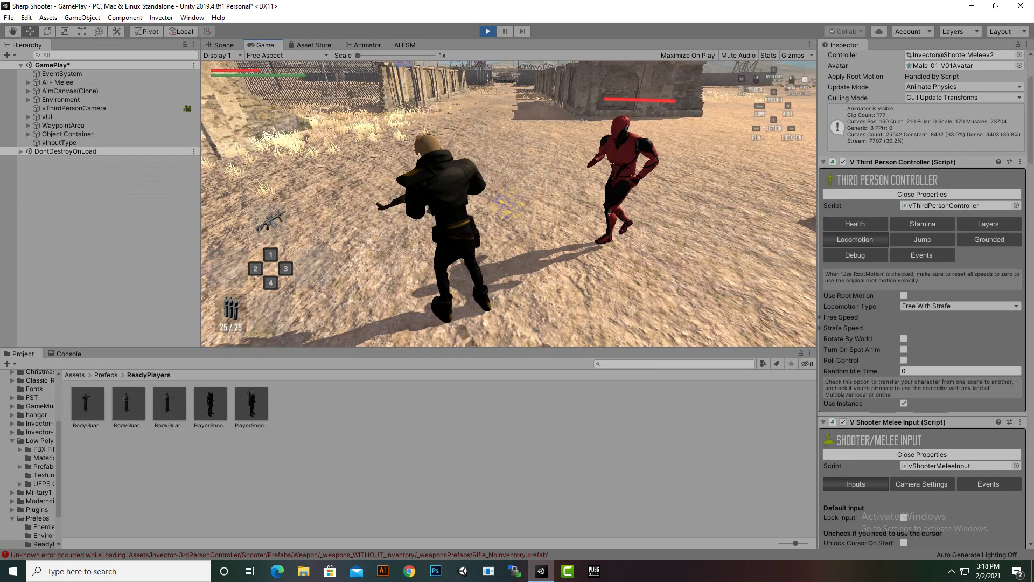
Open the in-game weapons inventory and equip the sniper rifle in slot 3.
key(i)
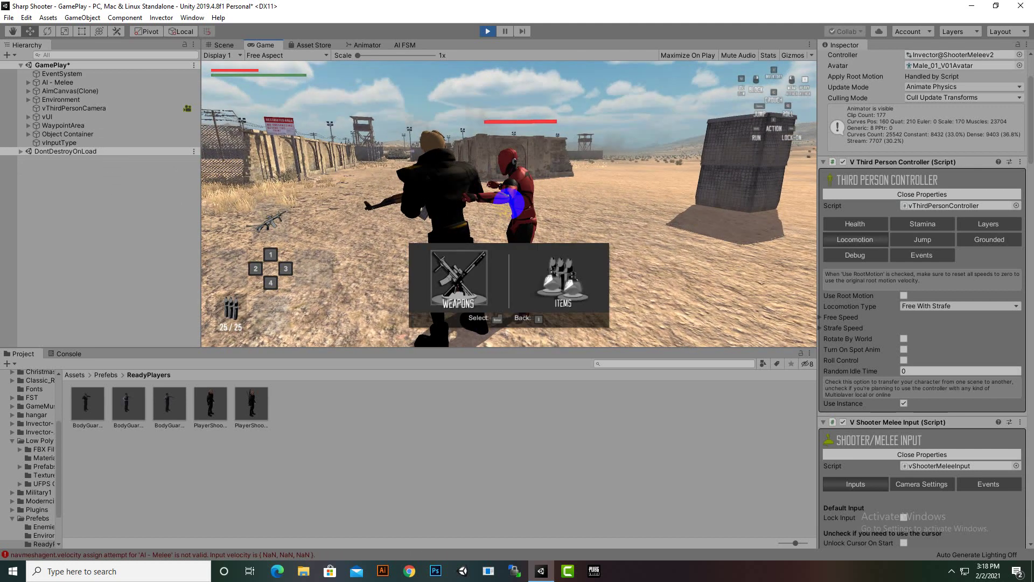
key(Return)
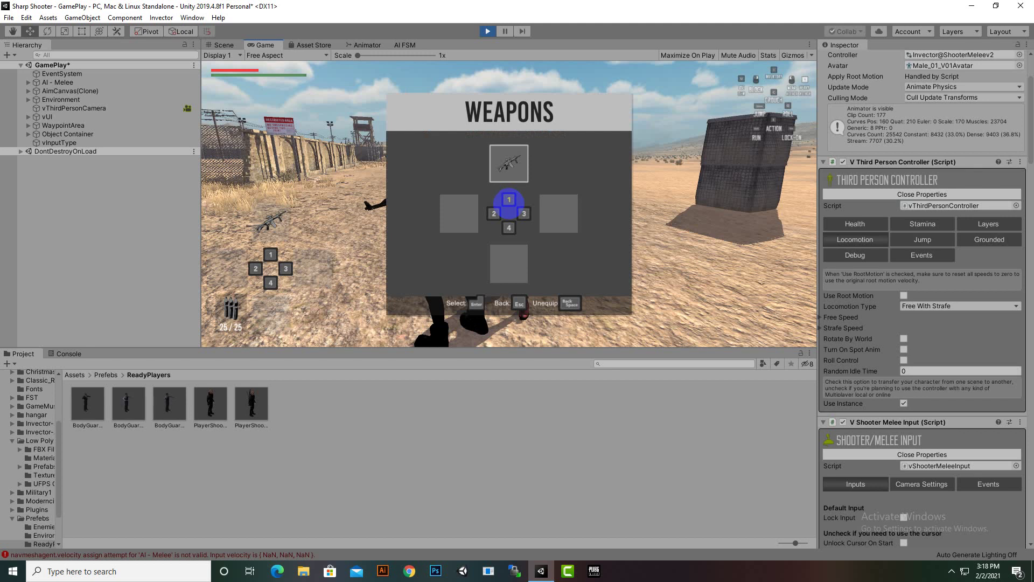
key(Return)
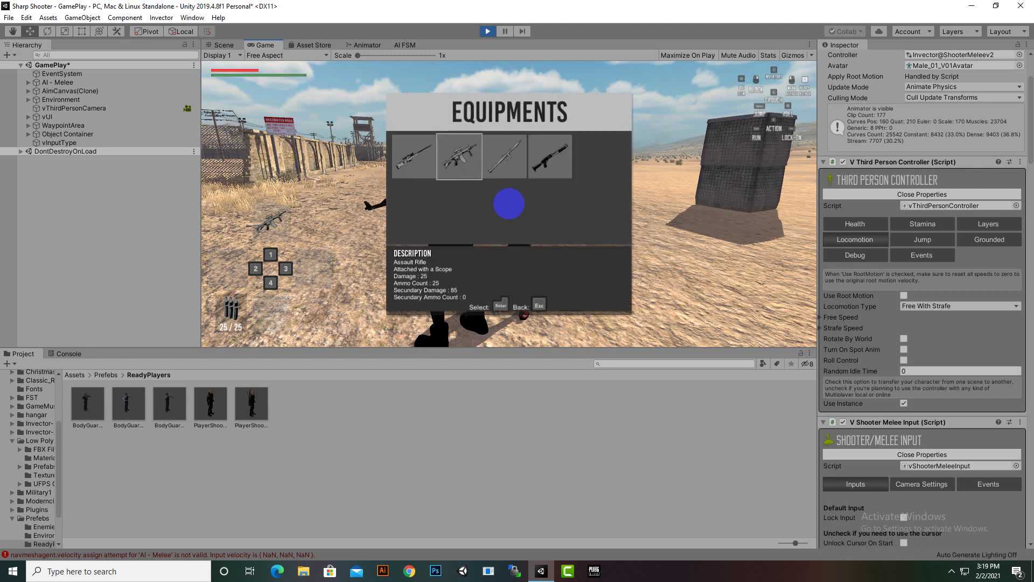
key(Return)
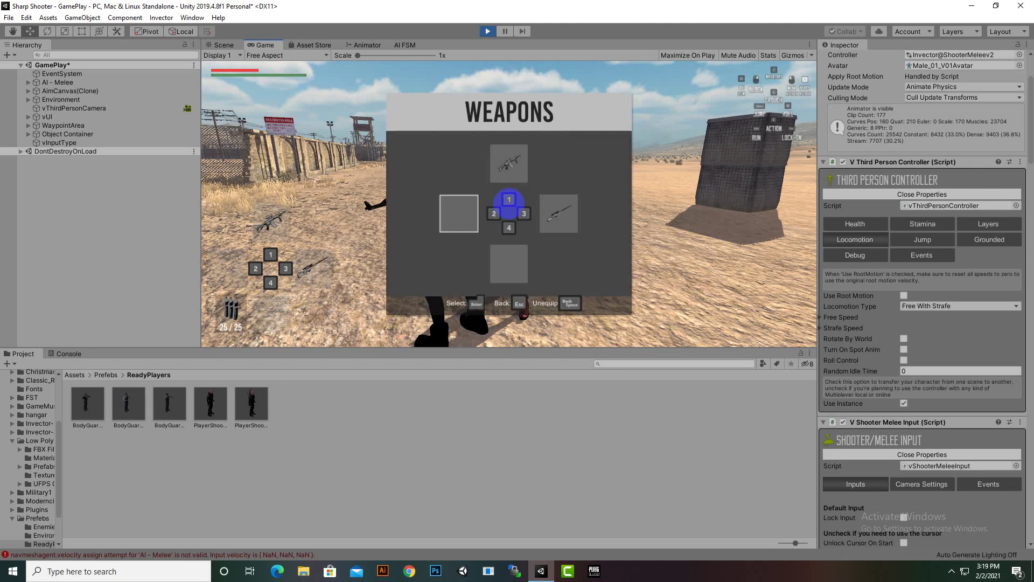
Equip the RPG in slot 2 of the in-game weapons inventory.
key(Return)
key(Right)
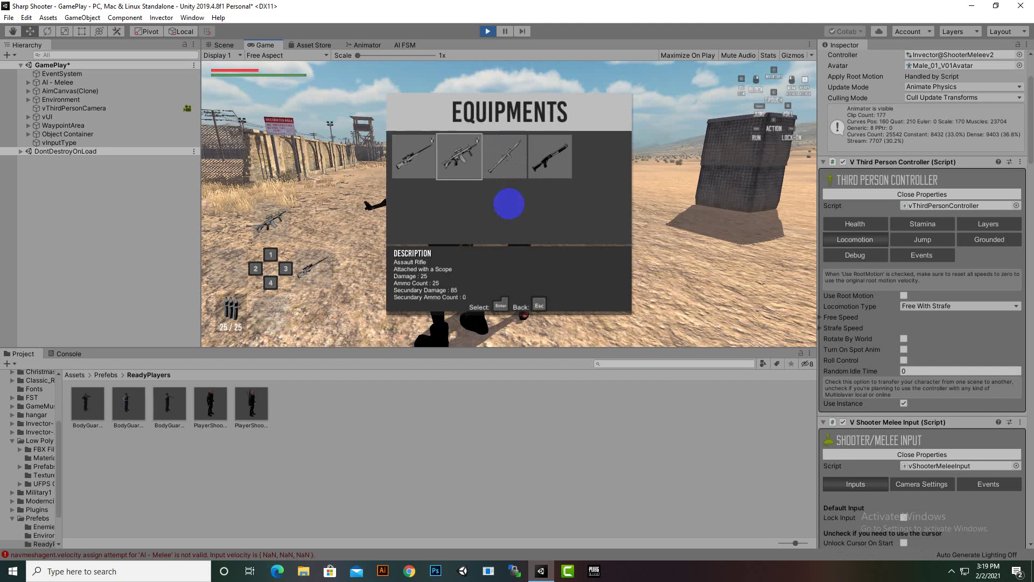
key(Right)
key(Return)
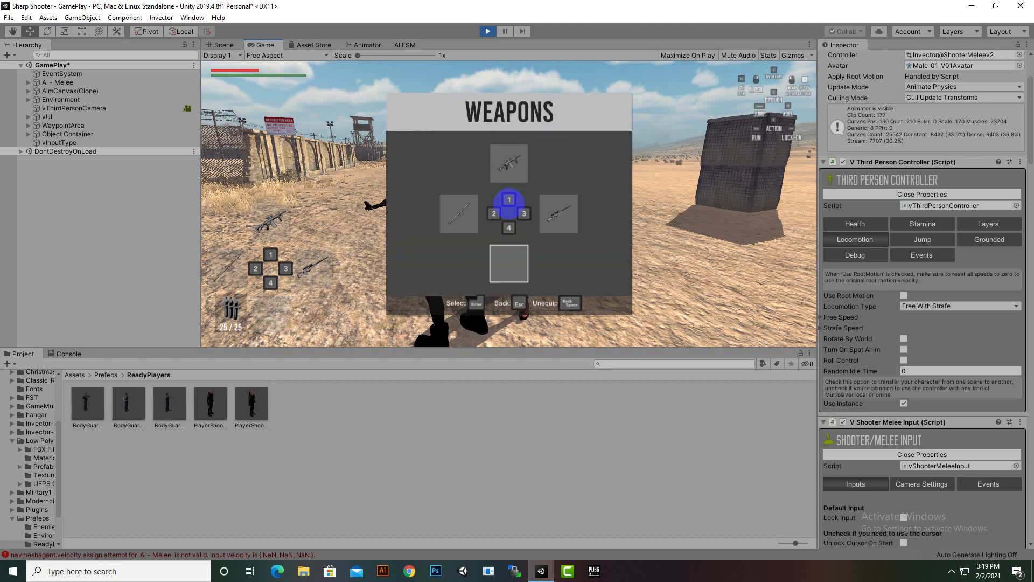
Equip the shotgun in slot 4 of the in-game weapons inventory and return to the game.
key(Return)
key(Right)
key(Right)
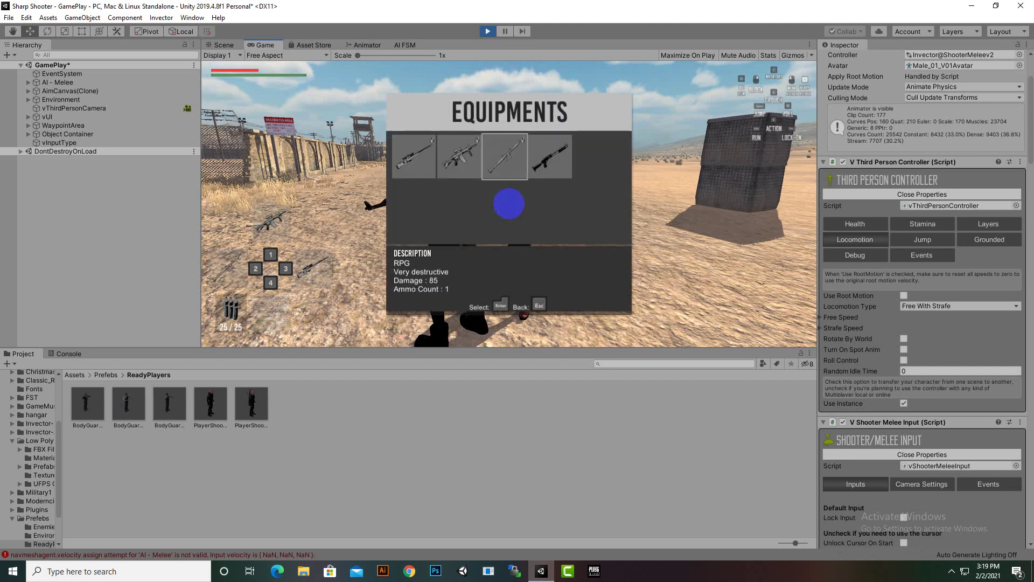
key(Right)
key(Return)
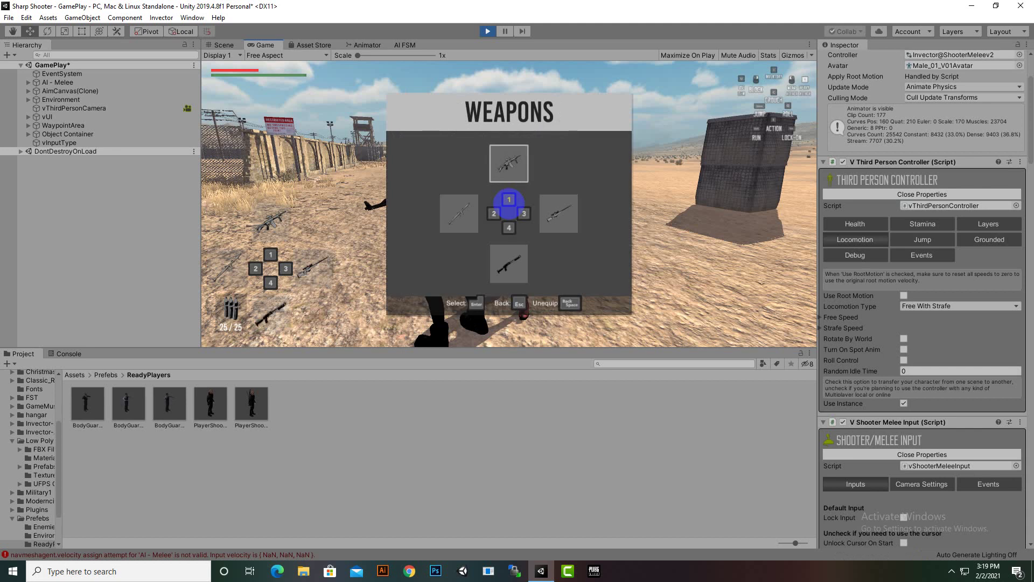
key(Escape)
key(Escape)
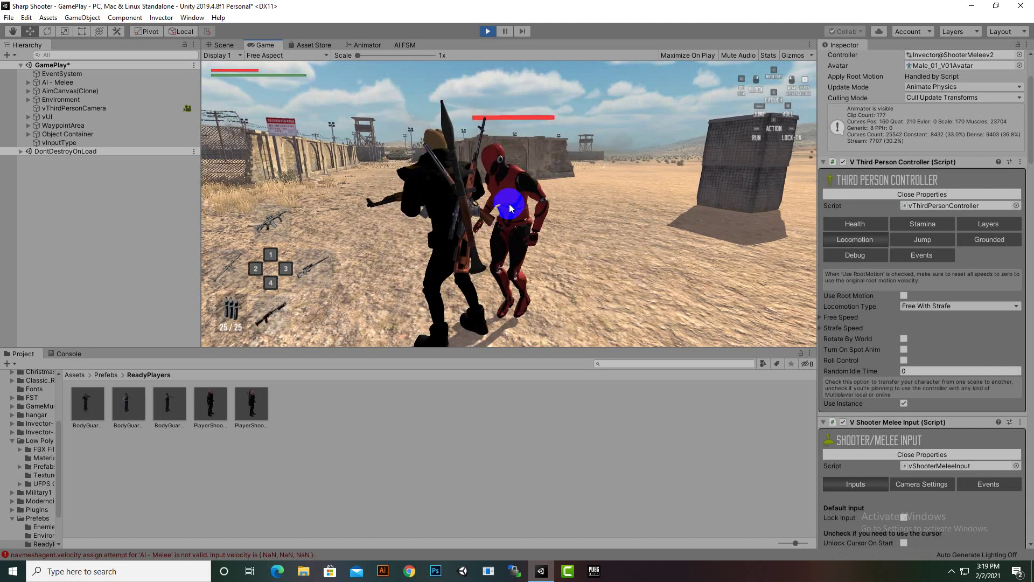
Playtest the assault rifle by moving the character around, aiming at the red AI enemy and firing a shot.
key(s)
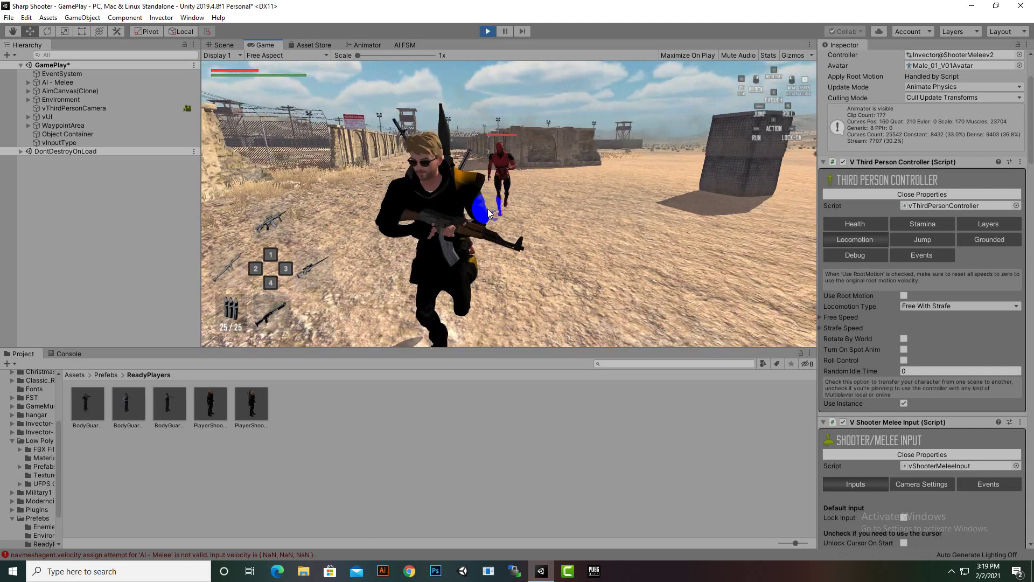
click(509, 203)
right_click(509, 203)
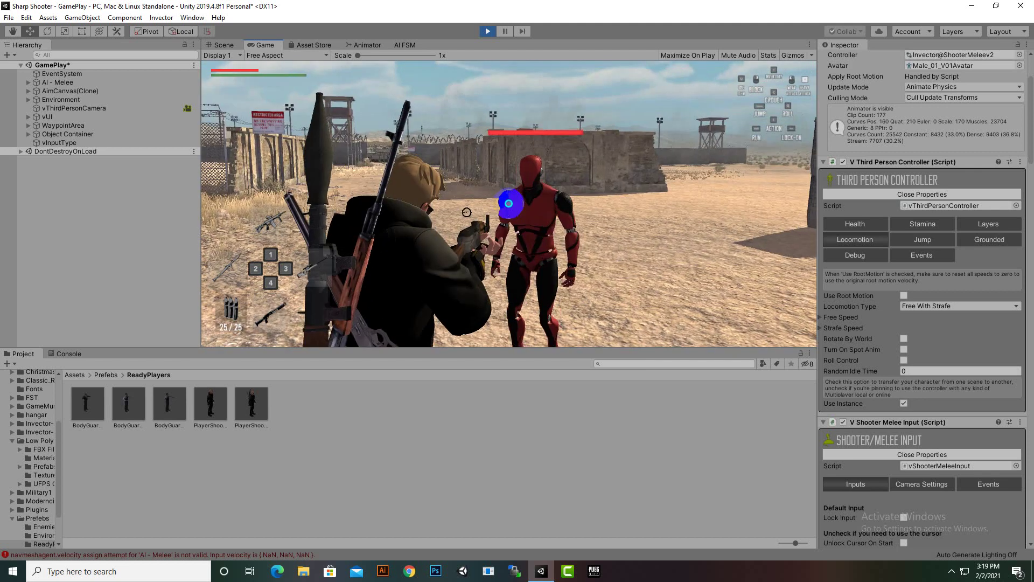
click(509, 204)
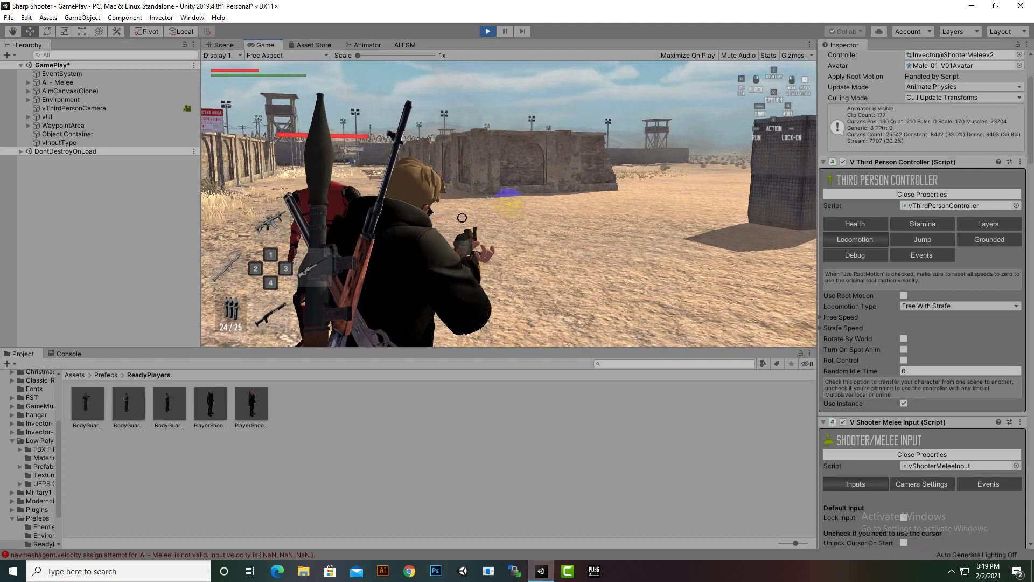
key(s)
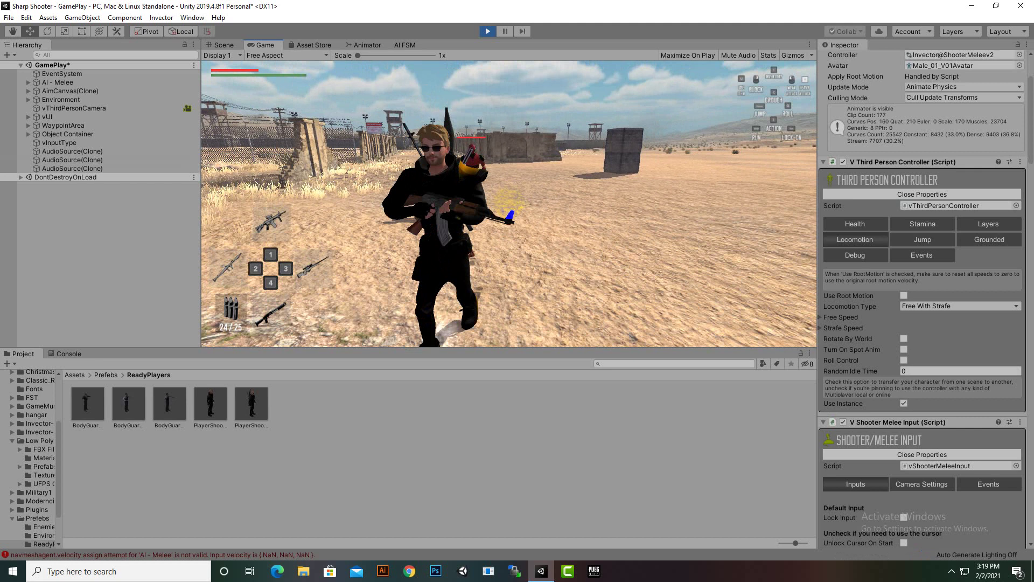
key(w)
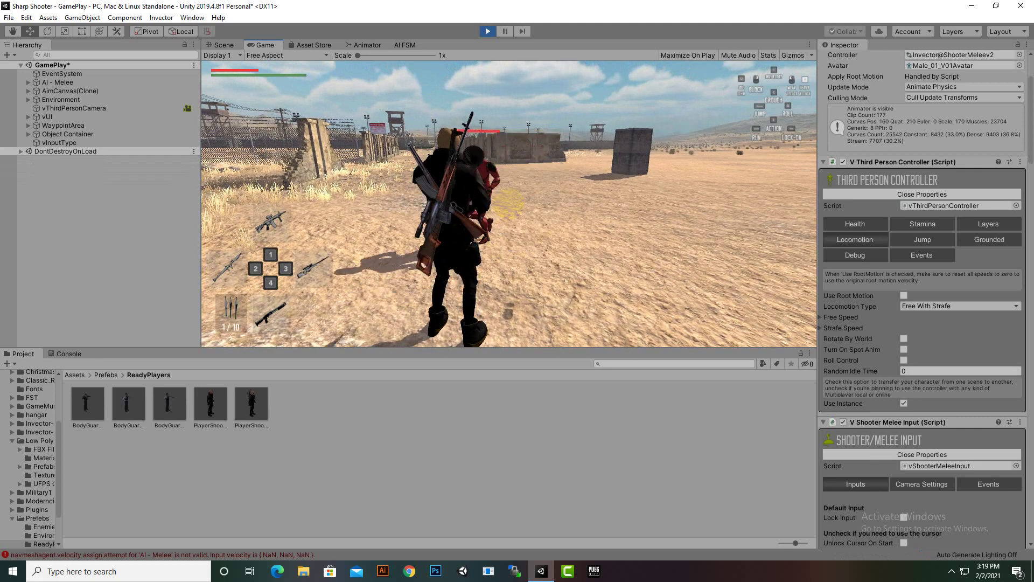
Switch to the RPG in slot 2 and run the character around to examine the weapons on its back.
key(2)
key(s)
key(d)
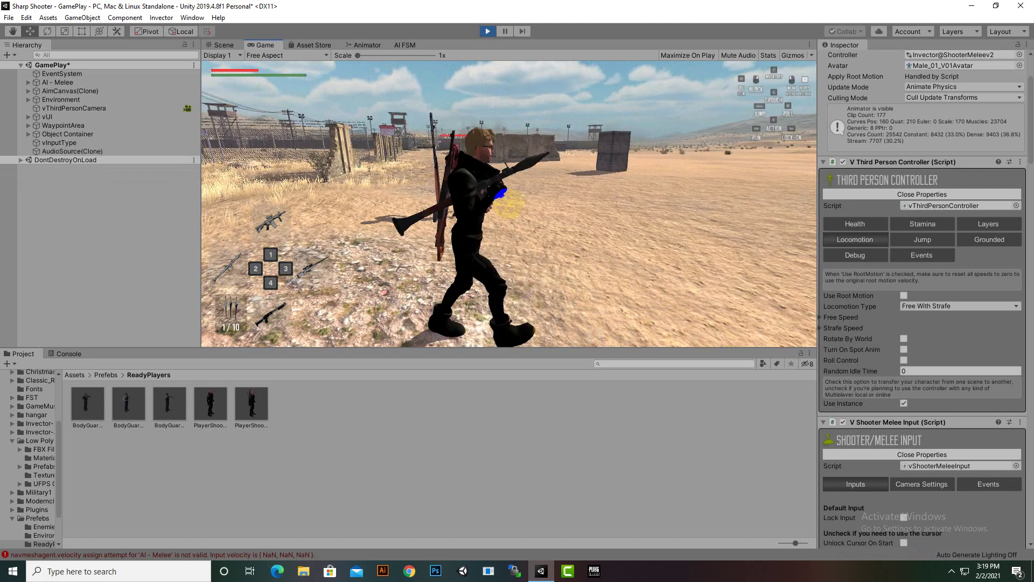
key(s)
key(d)
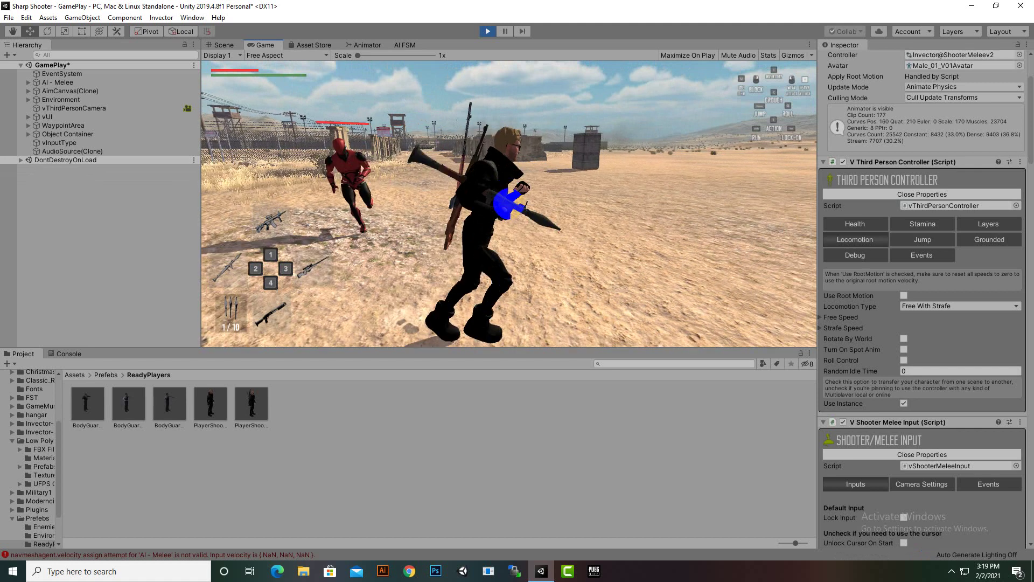
key(s)
key(w)
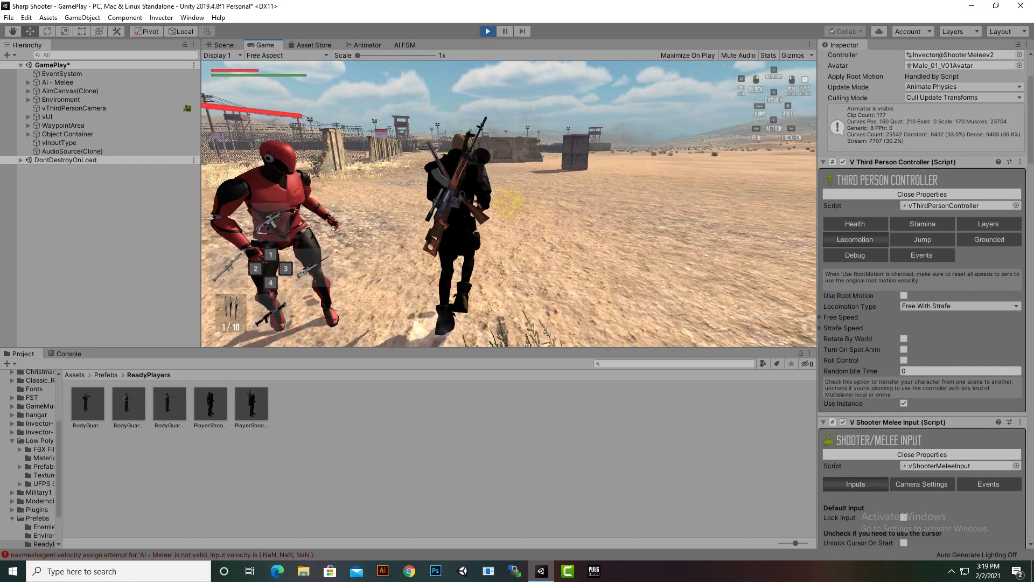
key(w)
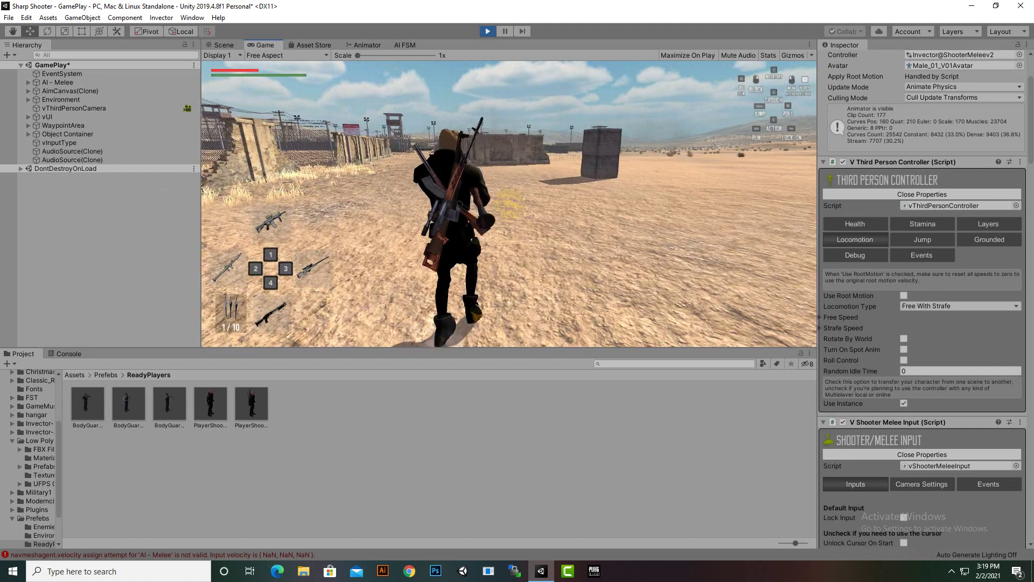
Switch to the sniper rifle in slot 3, aim it and fire to test the holder swap.
key(3)
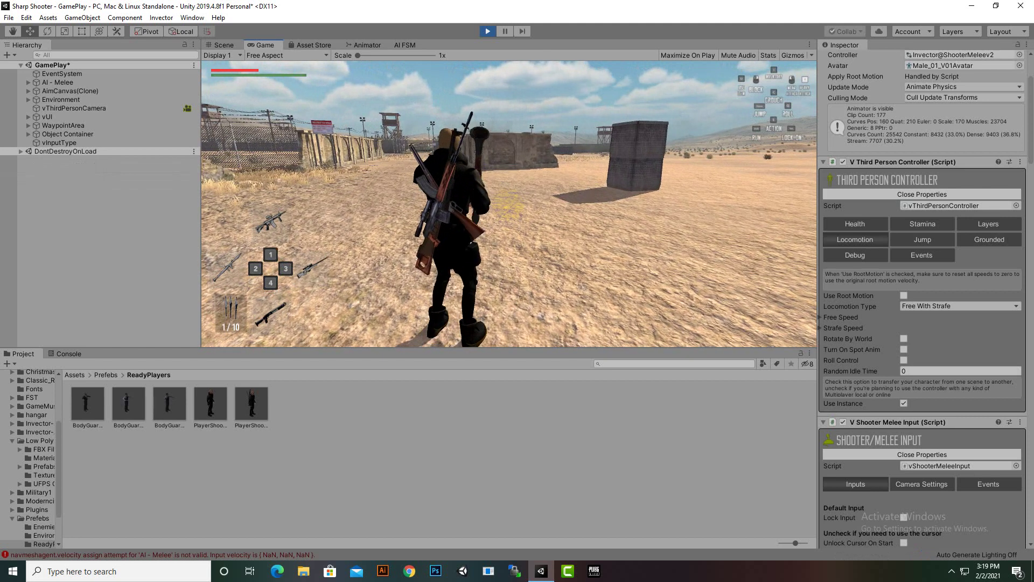
right_click(509, 203)
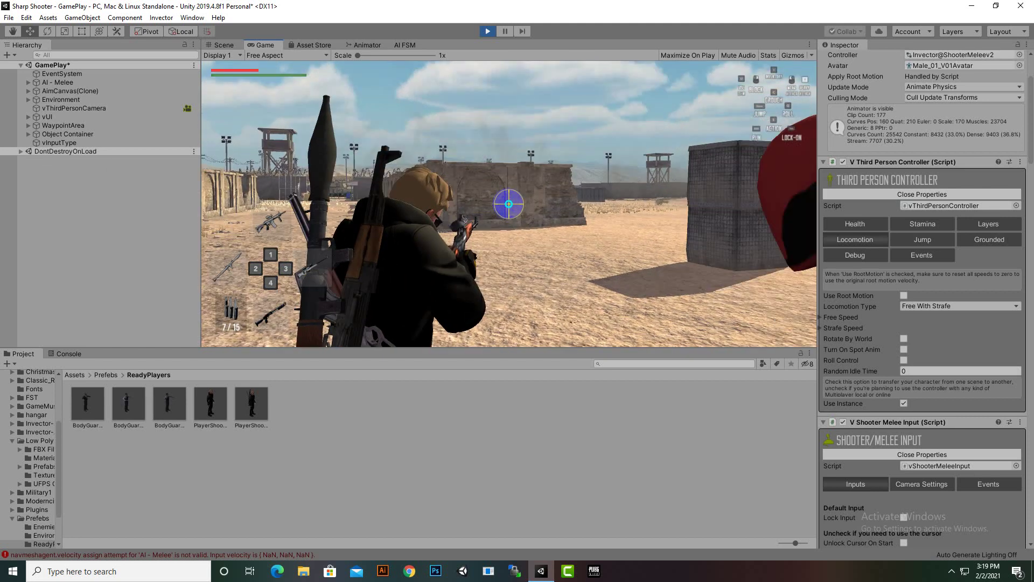
click(509, 204)
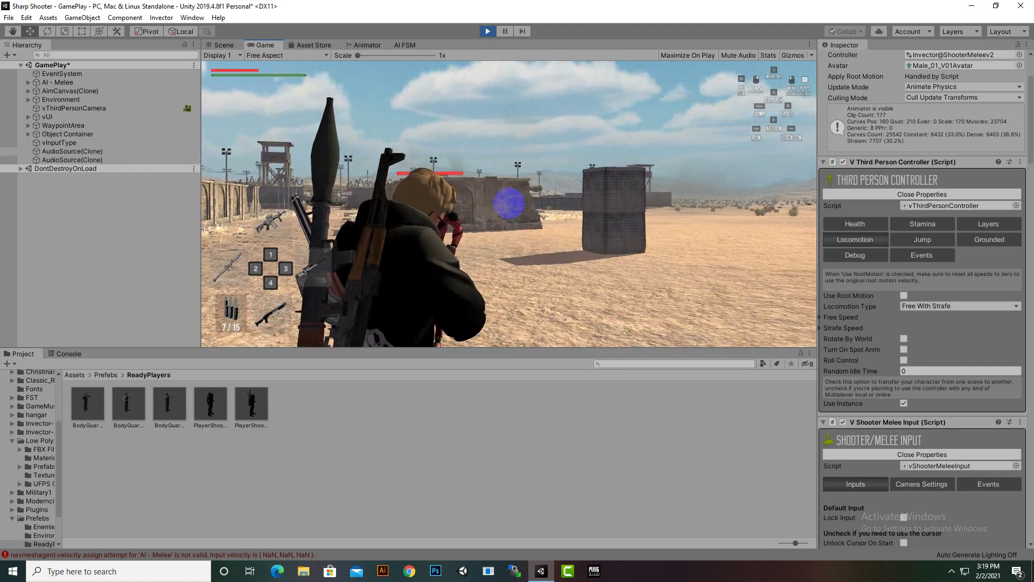
Free the cursor and look around the character to examine how the holstered weapons sit on its back.
key(Escape)
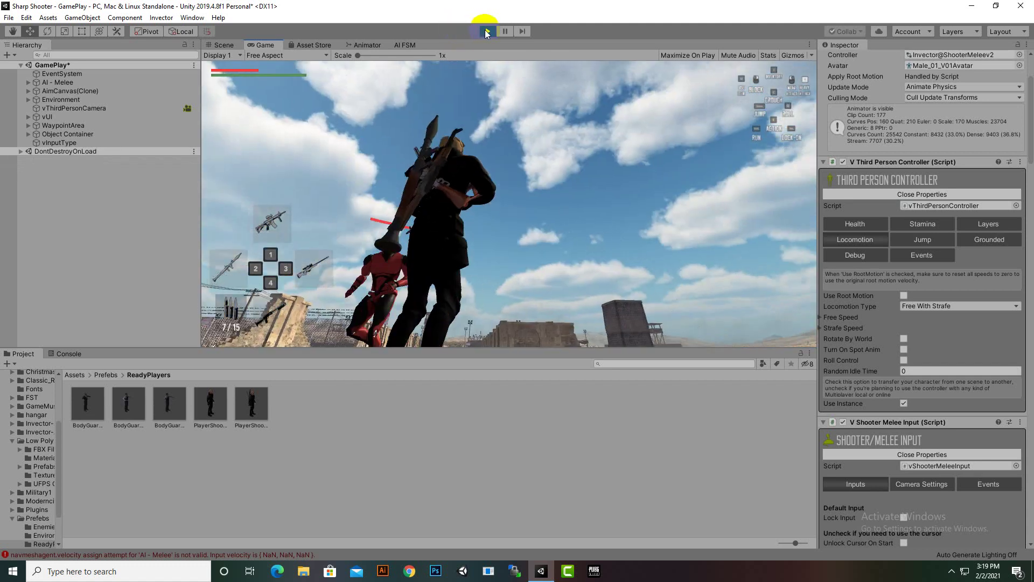
right_click(473, 109)
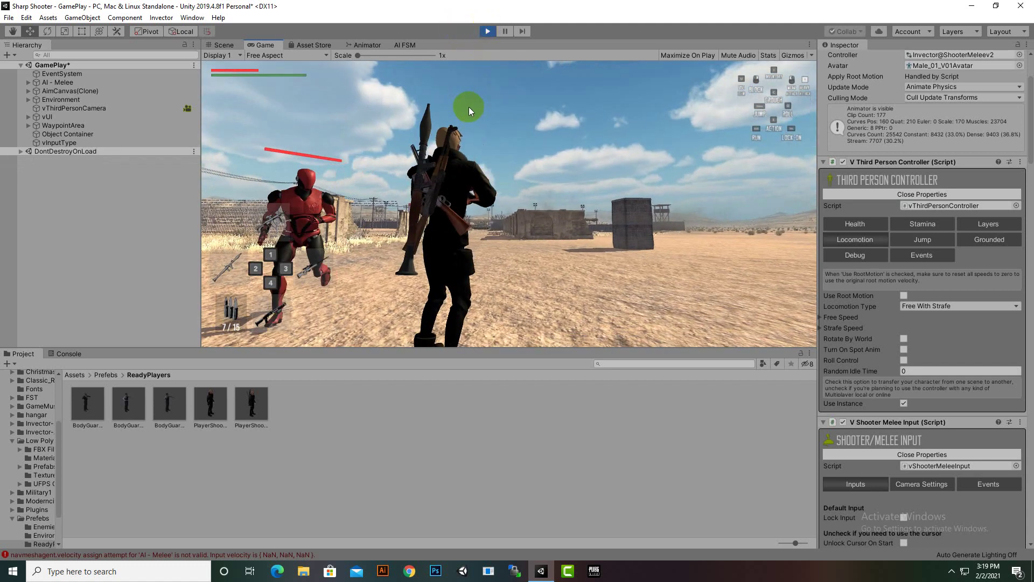
right_drag(413, 118, 525, 150)
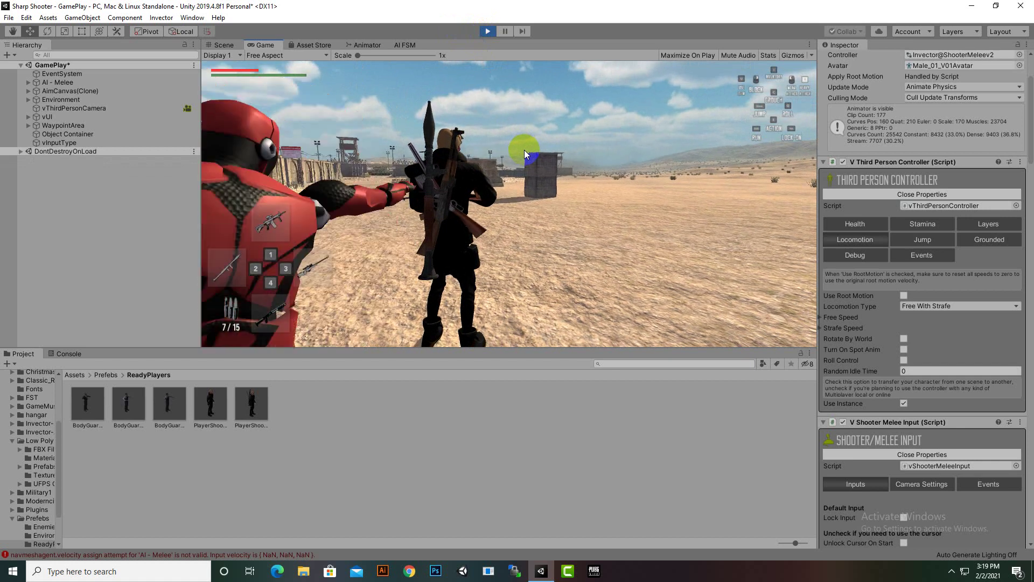
click(951, 572)
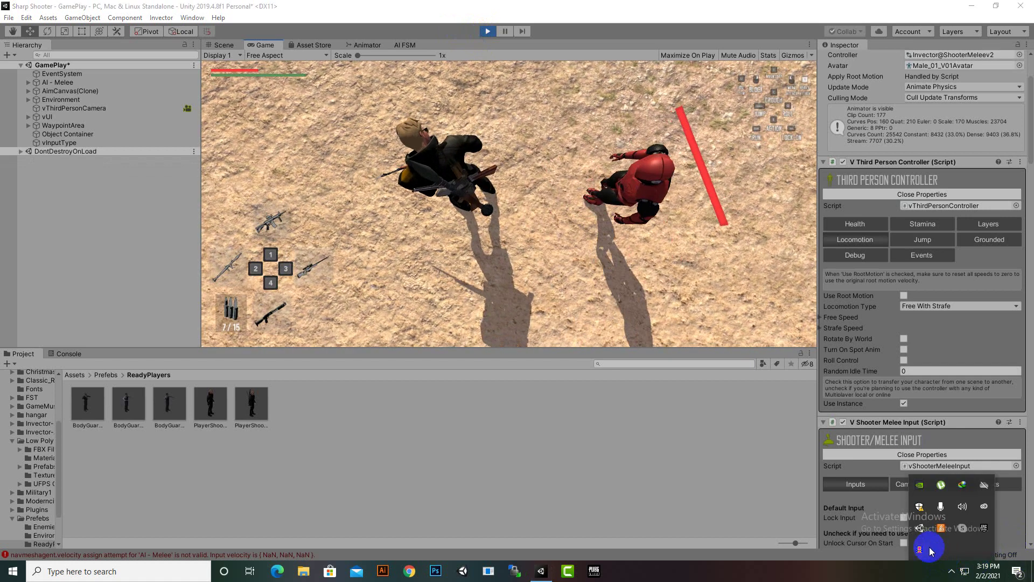